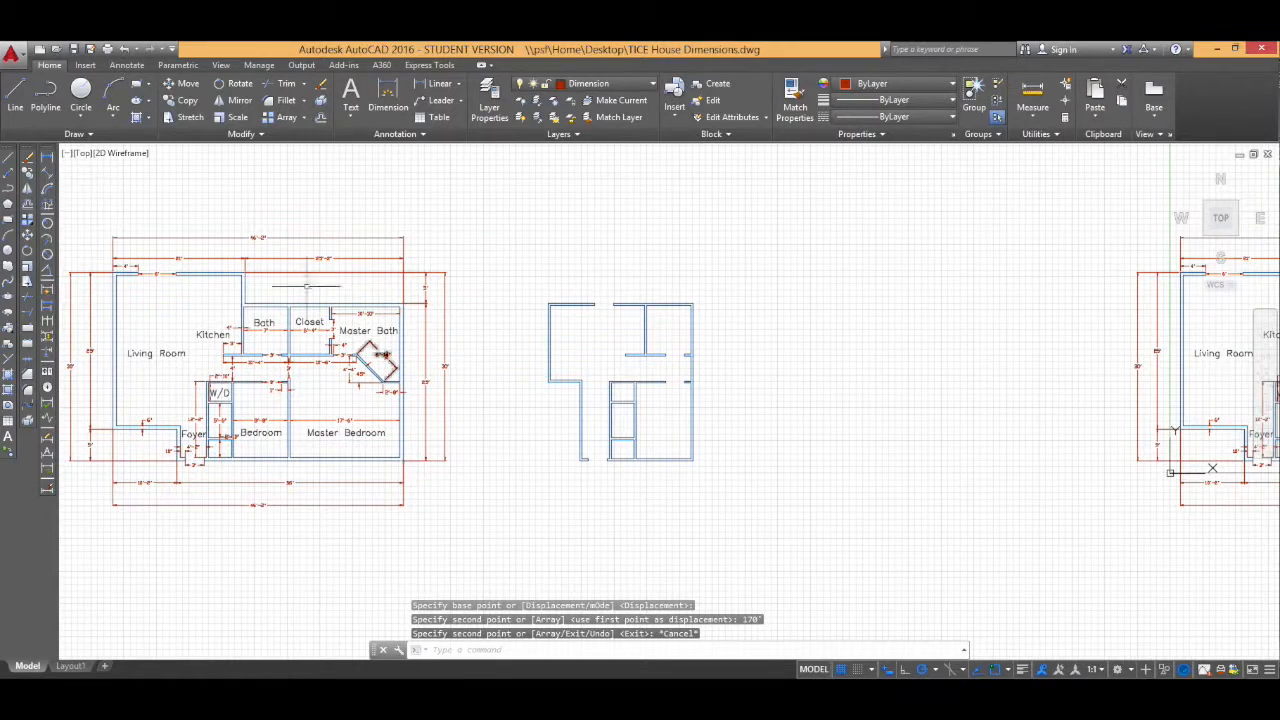
Step: Try to freeze the Dimension layer to hide the plan's dimensions
middle_drag(880, 390, 387, 422)
middle_drag(743, 482, 492, 480)
scroll(534, 398, down, 3)
scroll(534, 398, up, 7)
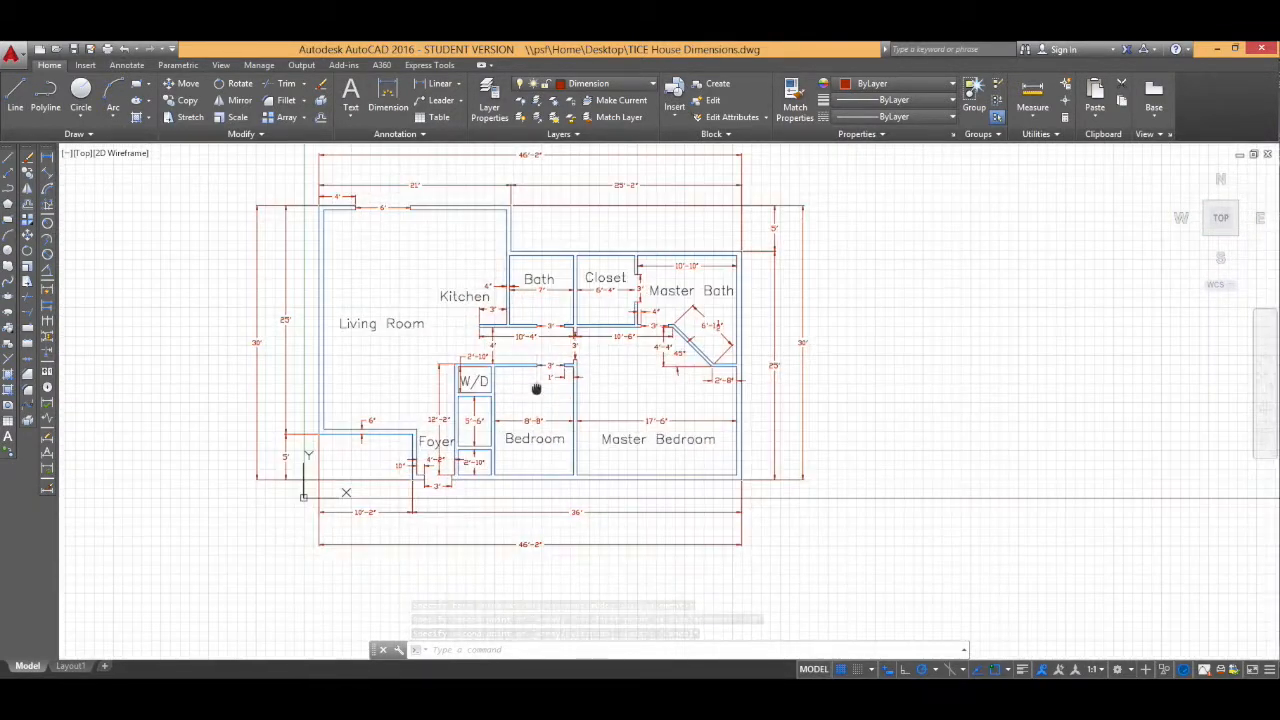
middle_drag(537, 385, 578, 431)
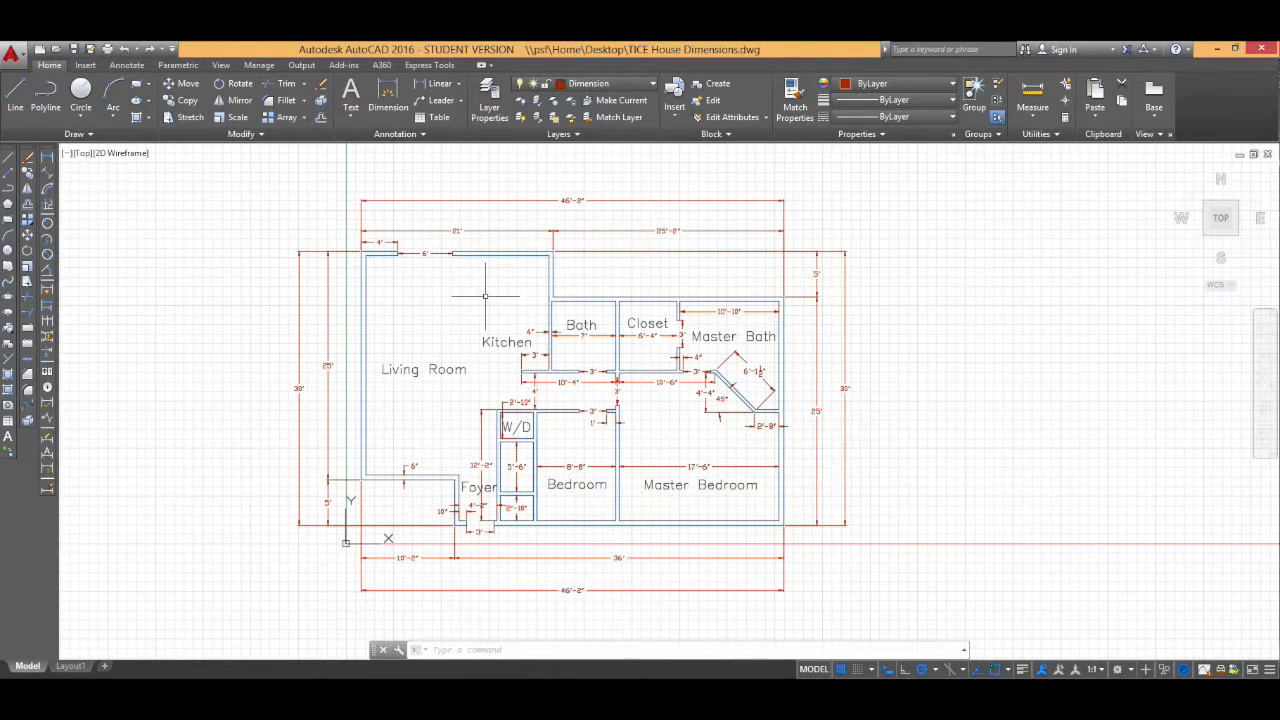
click(640, 90)
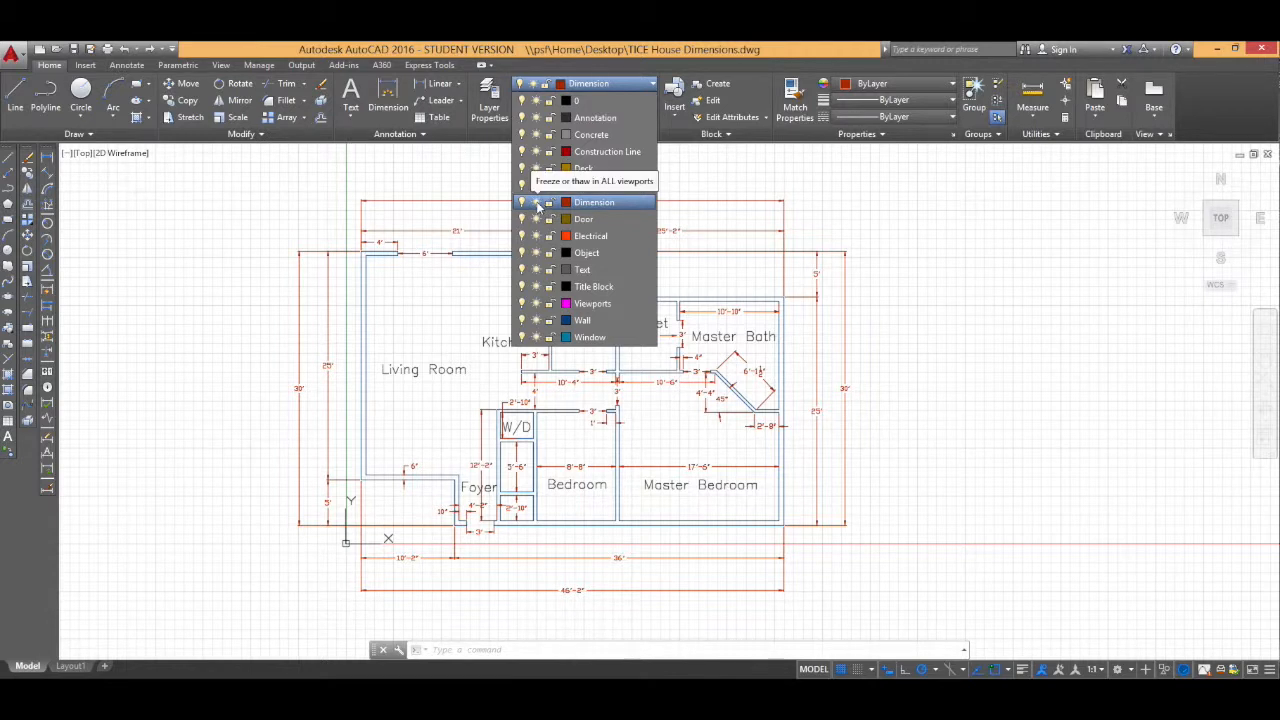
click(537, 203)
click(725, 387)
Step: Make Door the current layer and freeze the Dimension layer
click(605, 85)
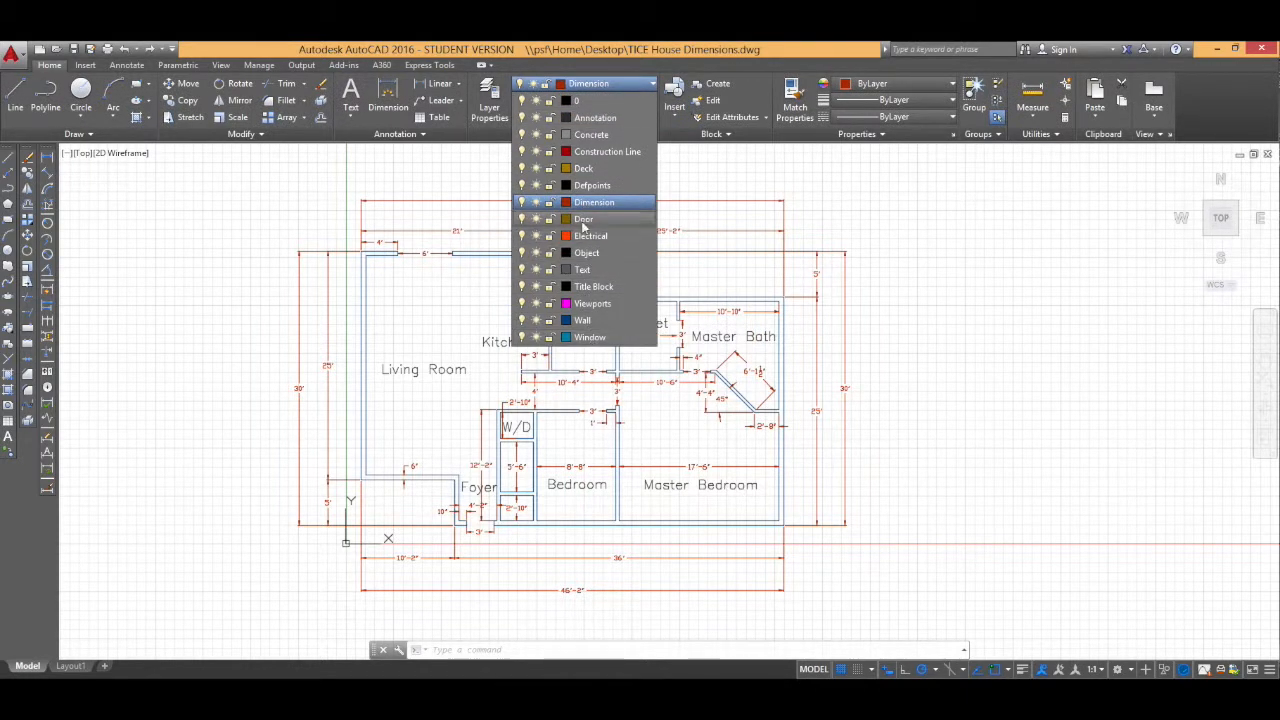
click(584, 220)
click(598, 86)
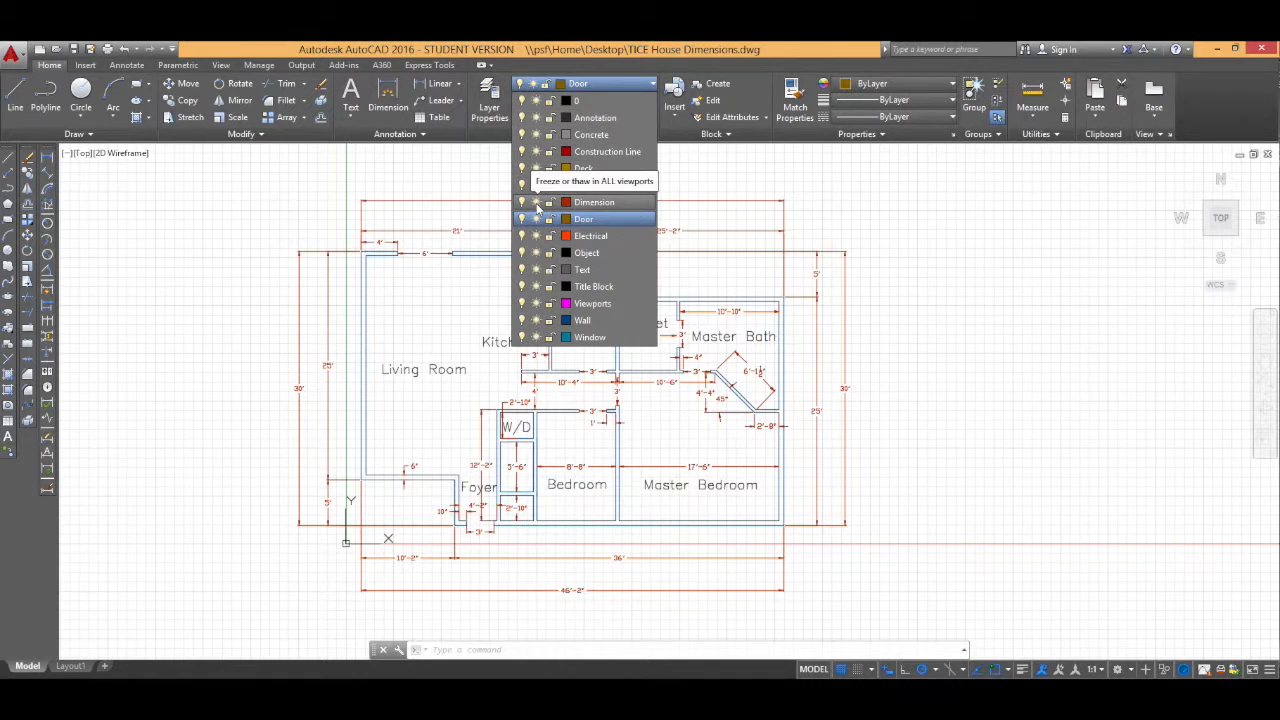
click(537, 203)
click(686, 251)
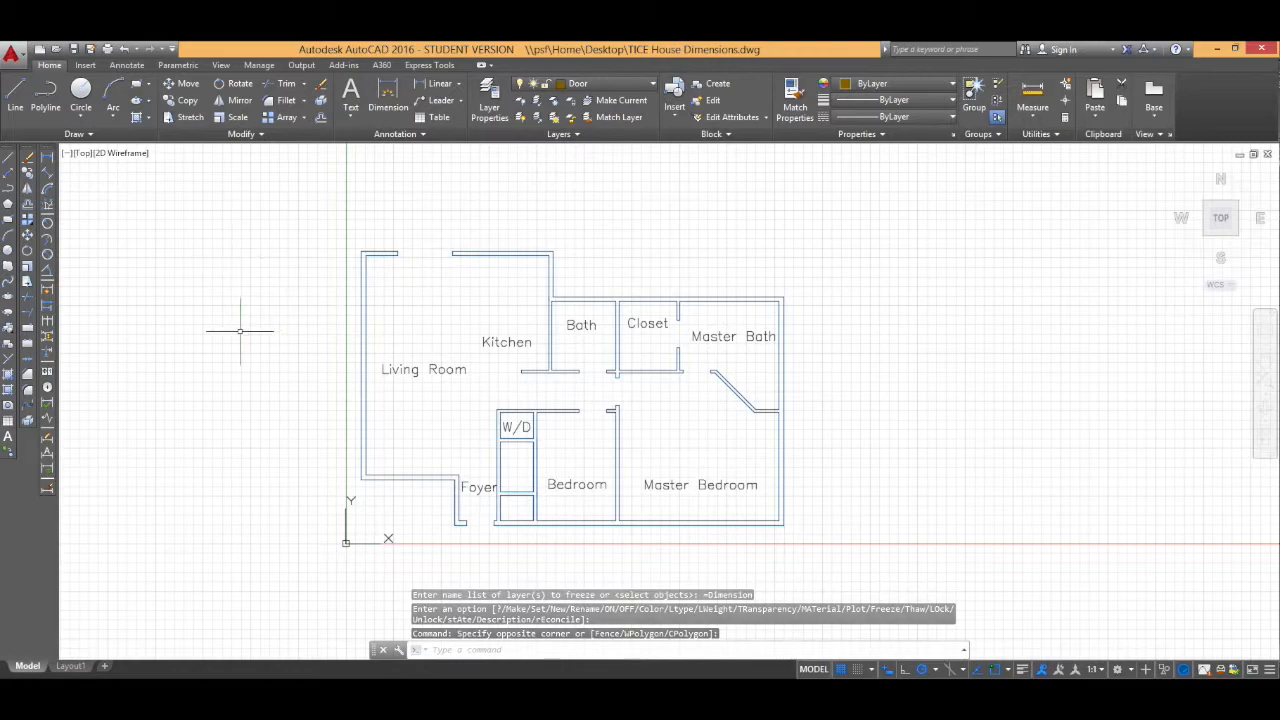
Step: Open the DesignCenter palette with the ADCENTER command and reposition it over the drawing
middle_drag(372, 334, 780, 331)
middle_drag(486, 329, 943, 320)
middle_drag(563, 322, 934, 311)
middle_drag(460, 292, 783, 285)
middle_drag(1057, 358, 440, 341)
drag(1150, 350, 557, 417)
scroll(637, 427, up, 2)
middle_drag(668, 429, 624, 414)
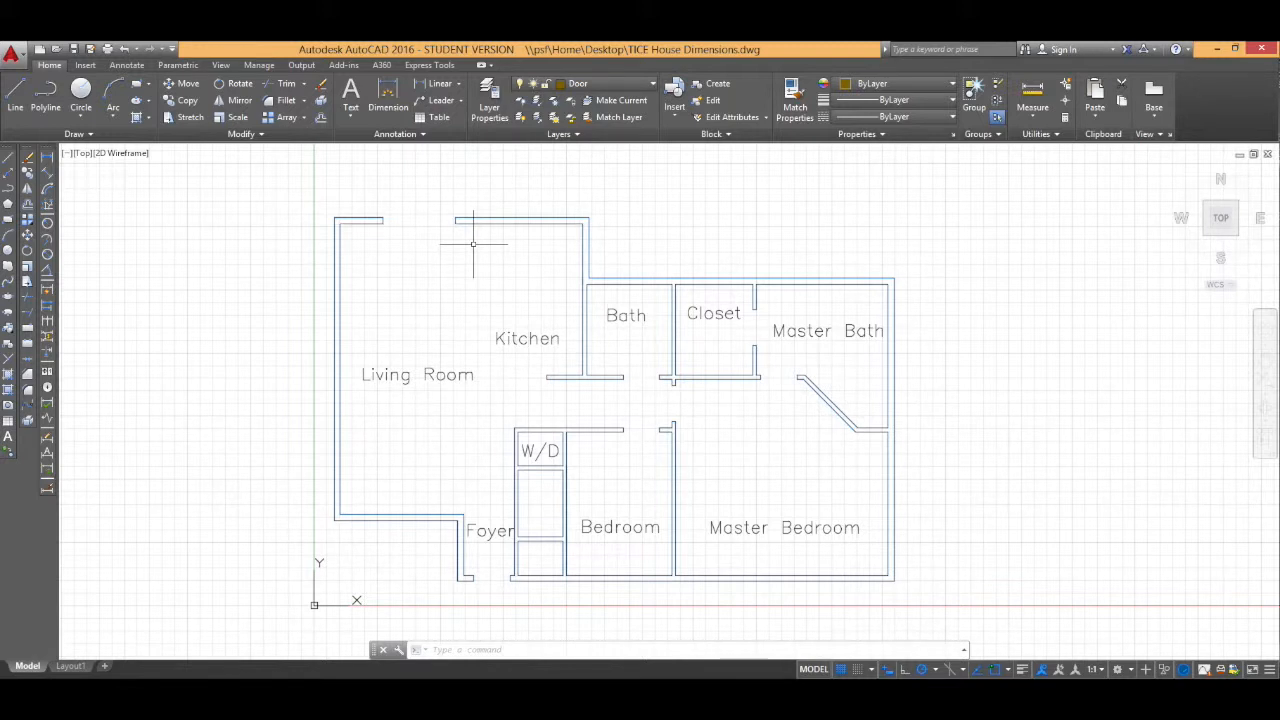
middle_drag(473, 243, 517, 217)
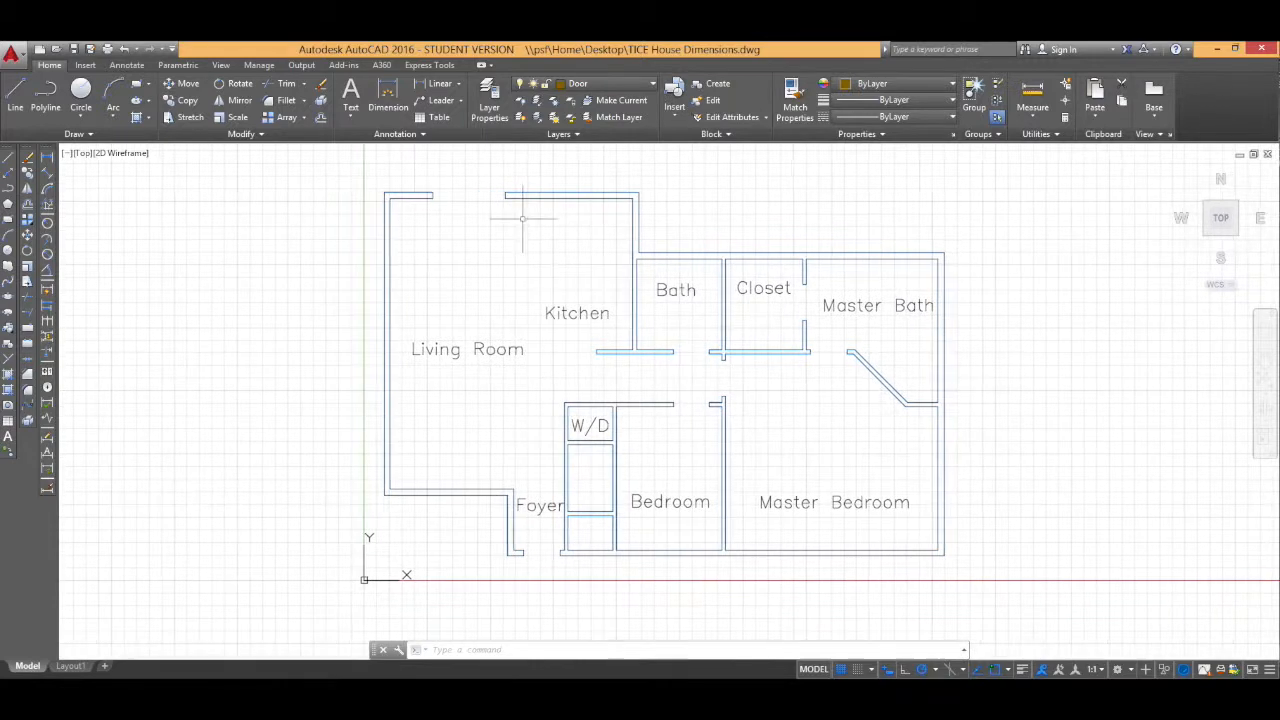
click(221, 65)
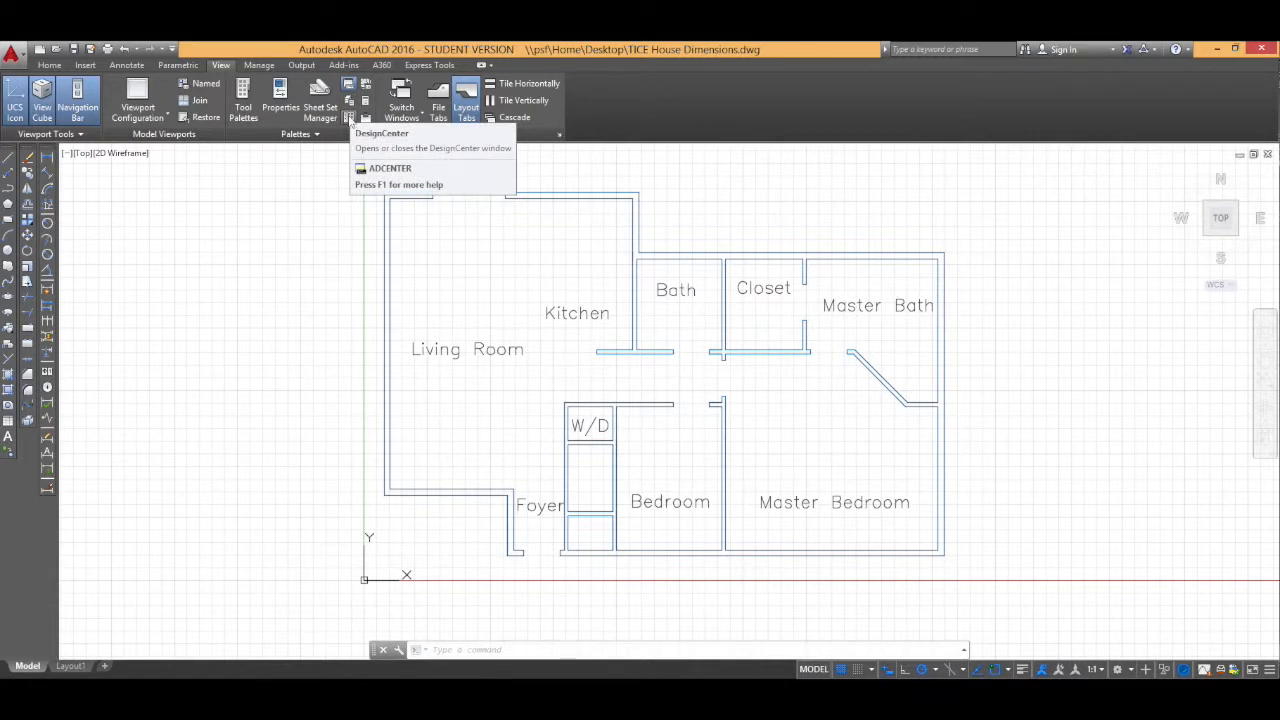
text(a)
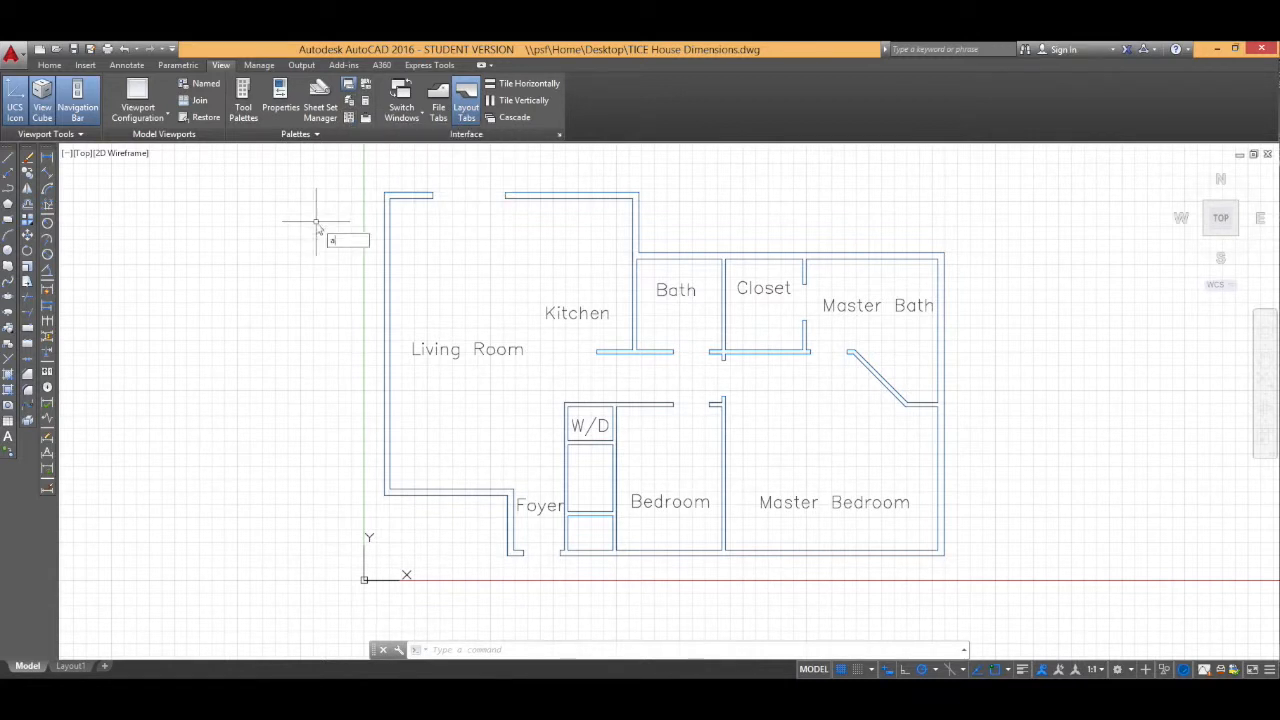
text(dcenter)
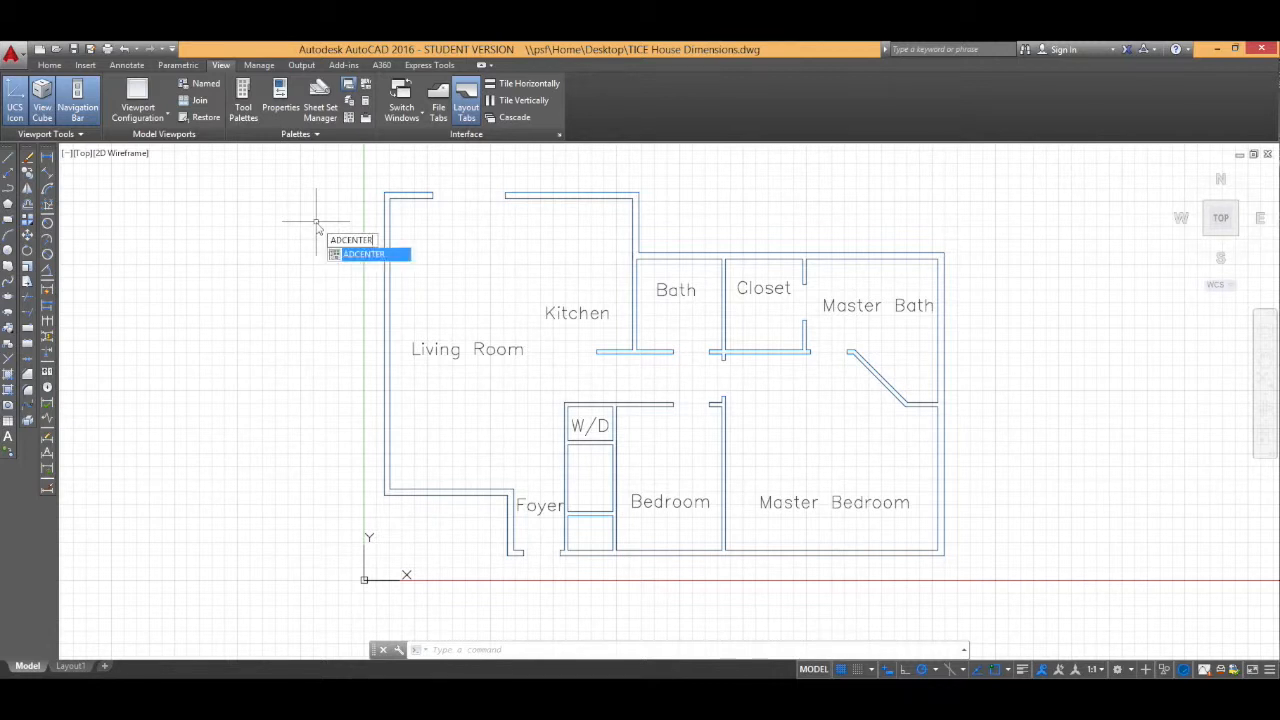
key(Return)
drag(572, 410, 572, 300)
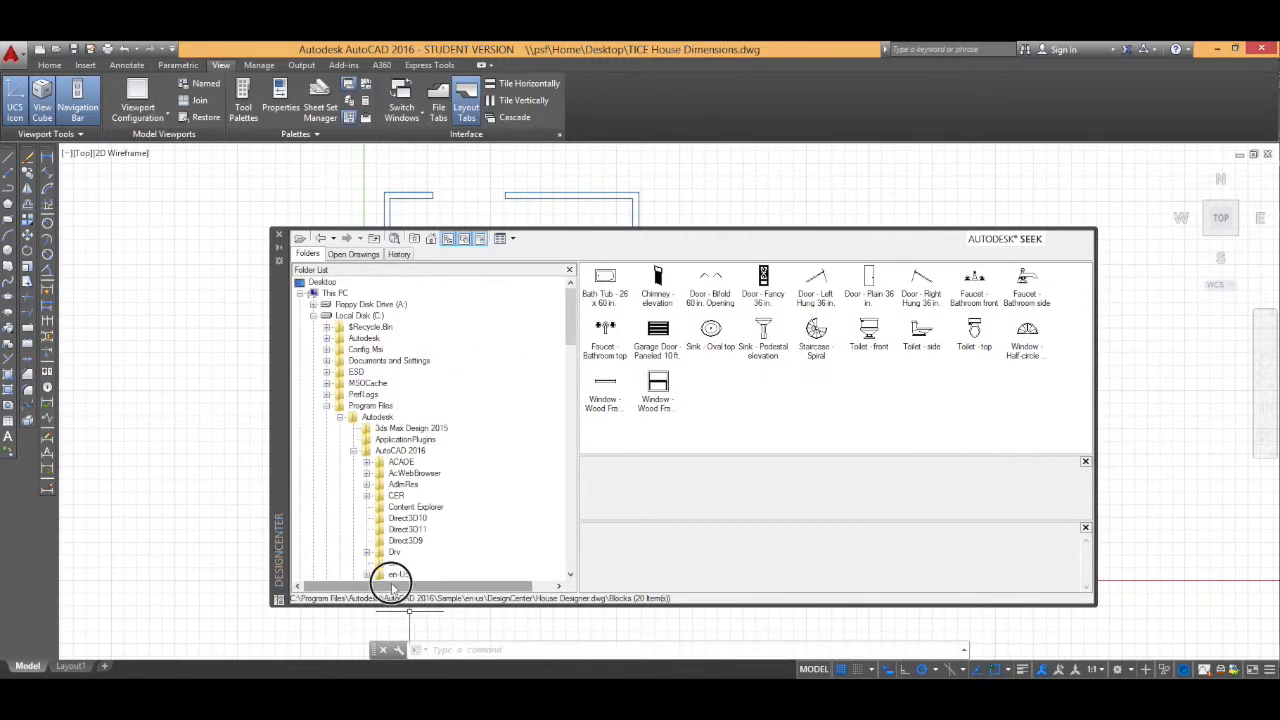
Step: Browse to the Blocks of House Designer.dwg in the AutoCAD 2016 Sample en-us DesignCenter folder
click(326, 405)
click(326, 405)
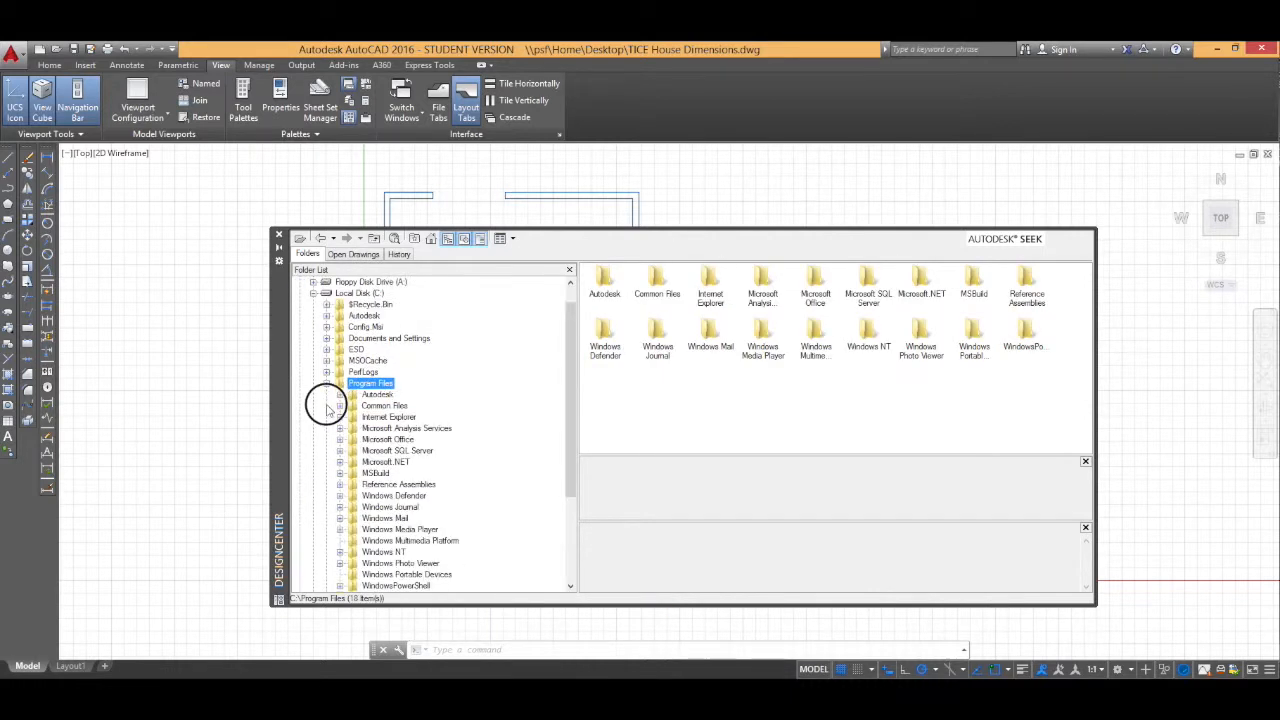
click(340, 395)
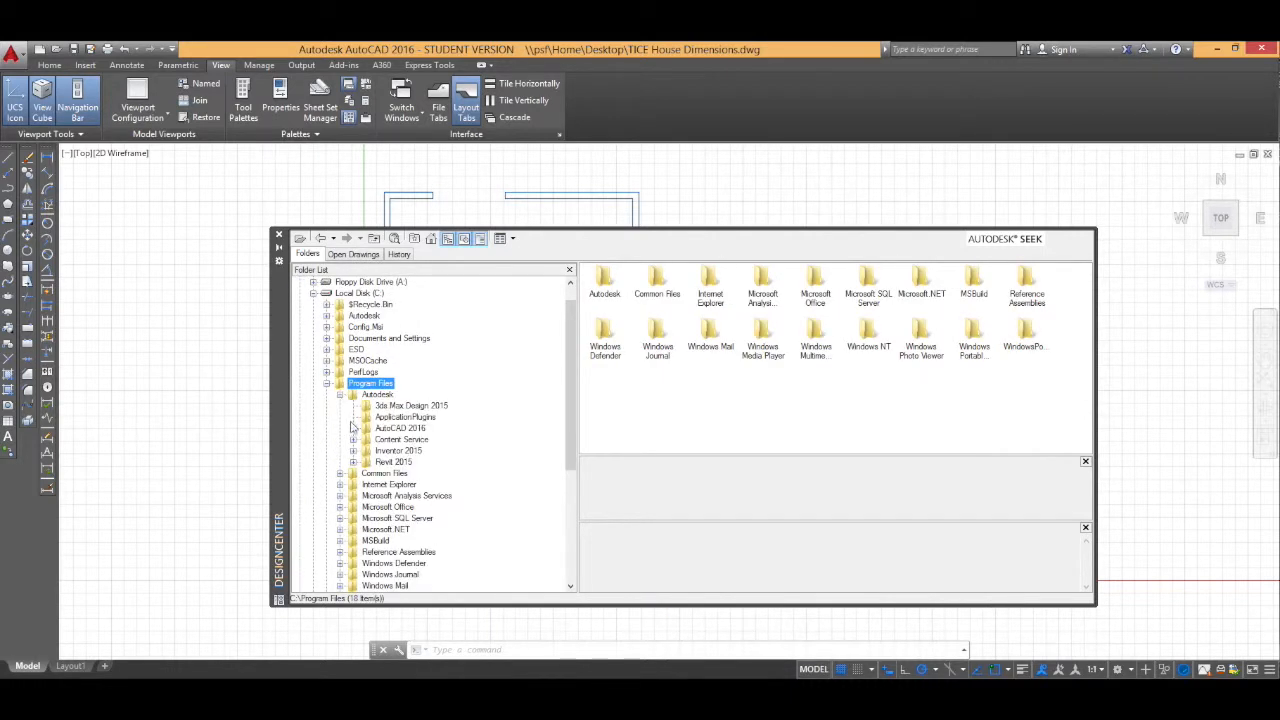
click(353, 428)
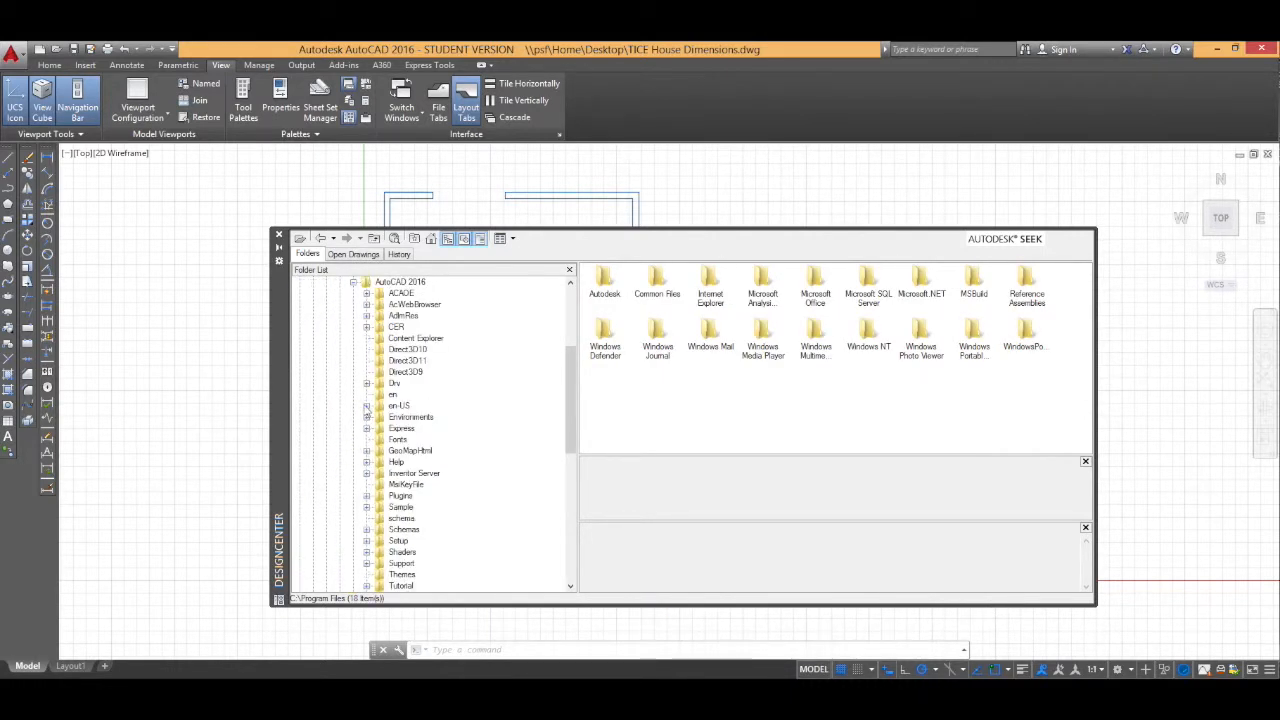
click(366, 508)
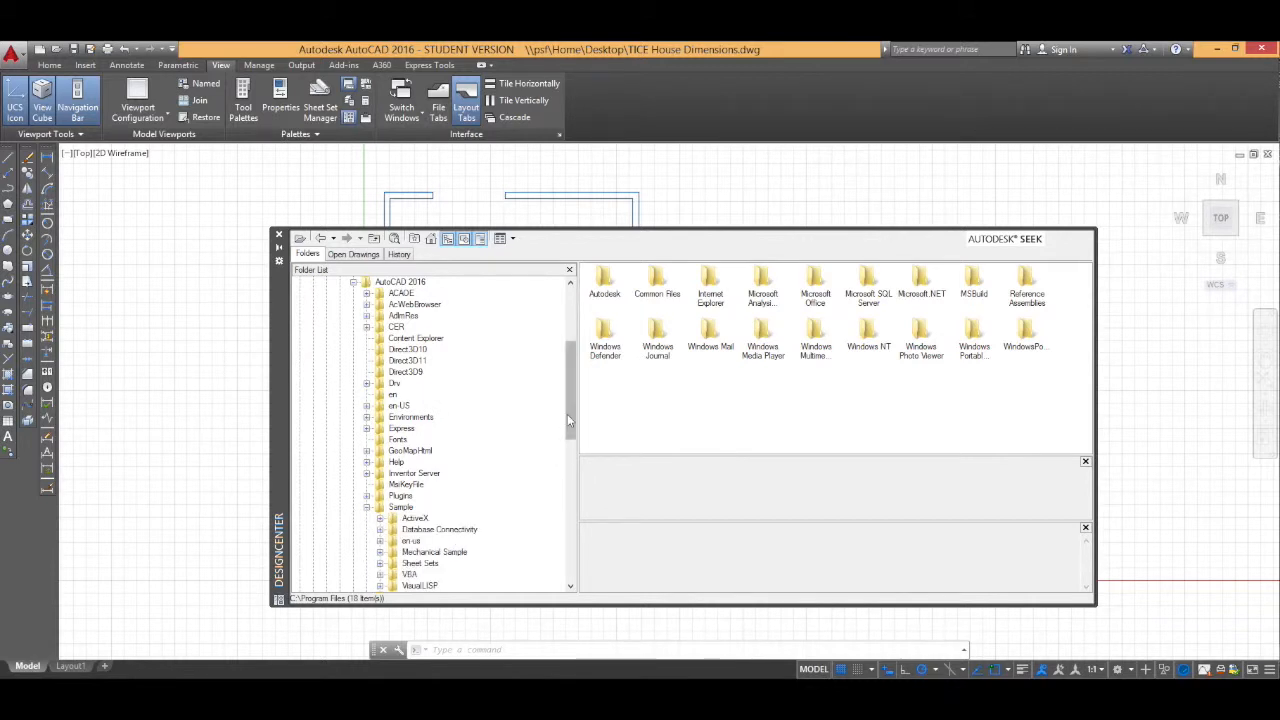
click(380, 429)
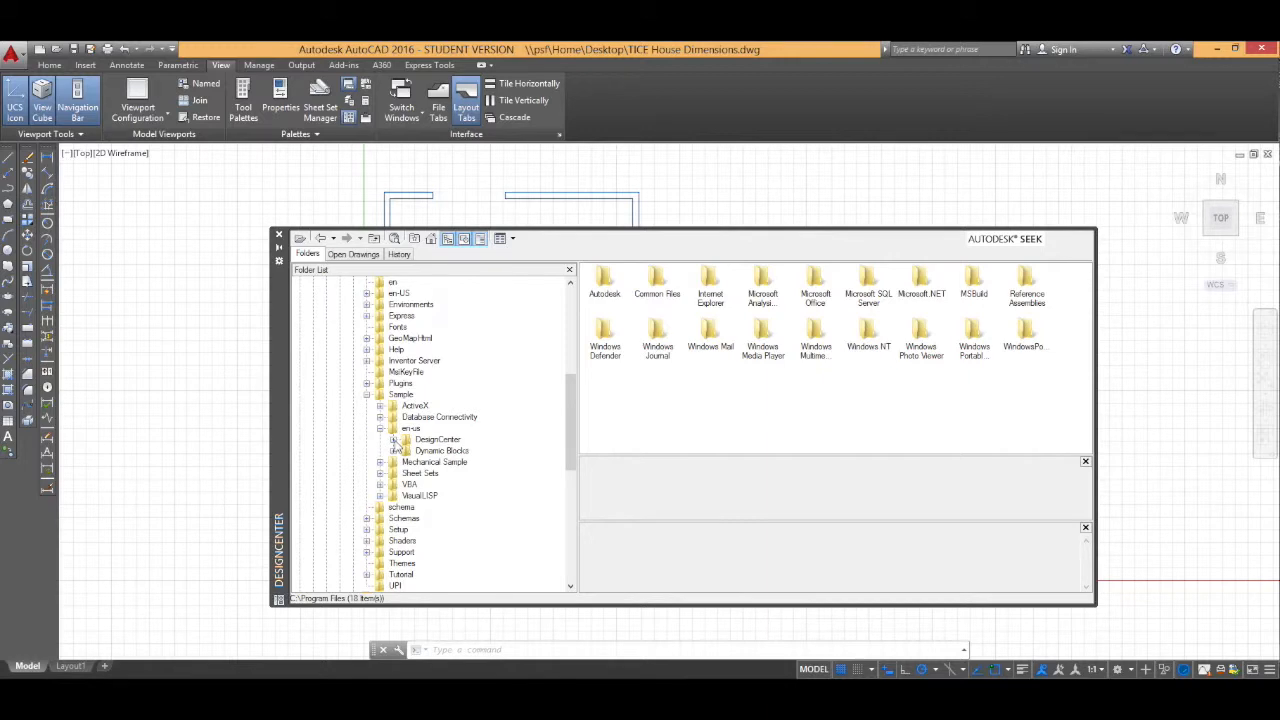
click(393, 440)
scroll(396, 459, up, 3)
scroll(396, 459, down, 13)
scroll(395, 457, up, 6)
click(393, 451)
scroll(386, 455, up, 2)
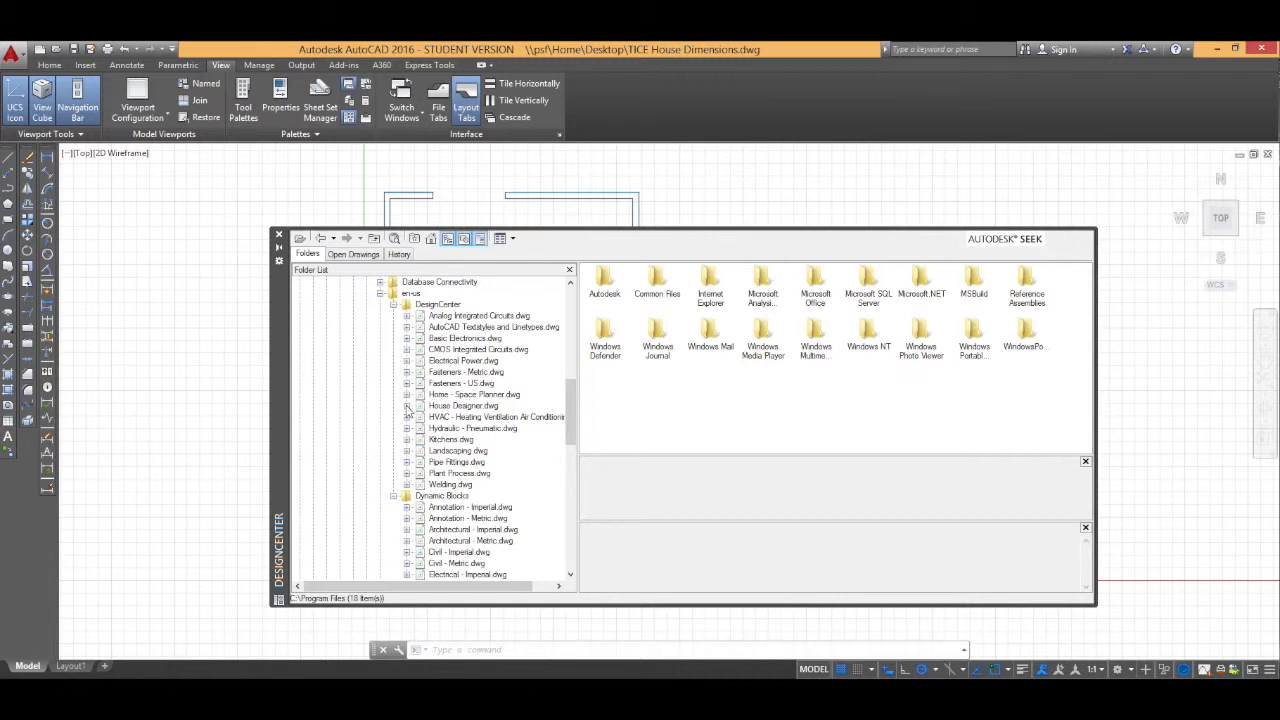
click(407, 406)
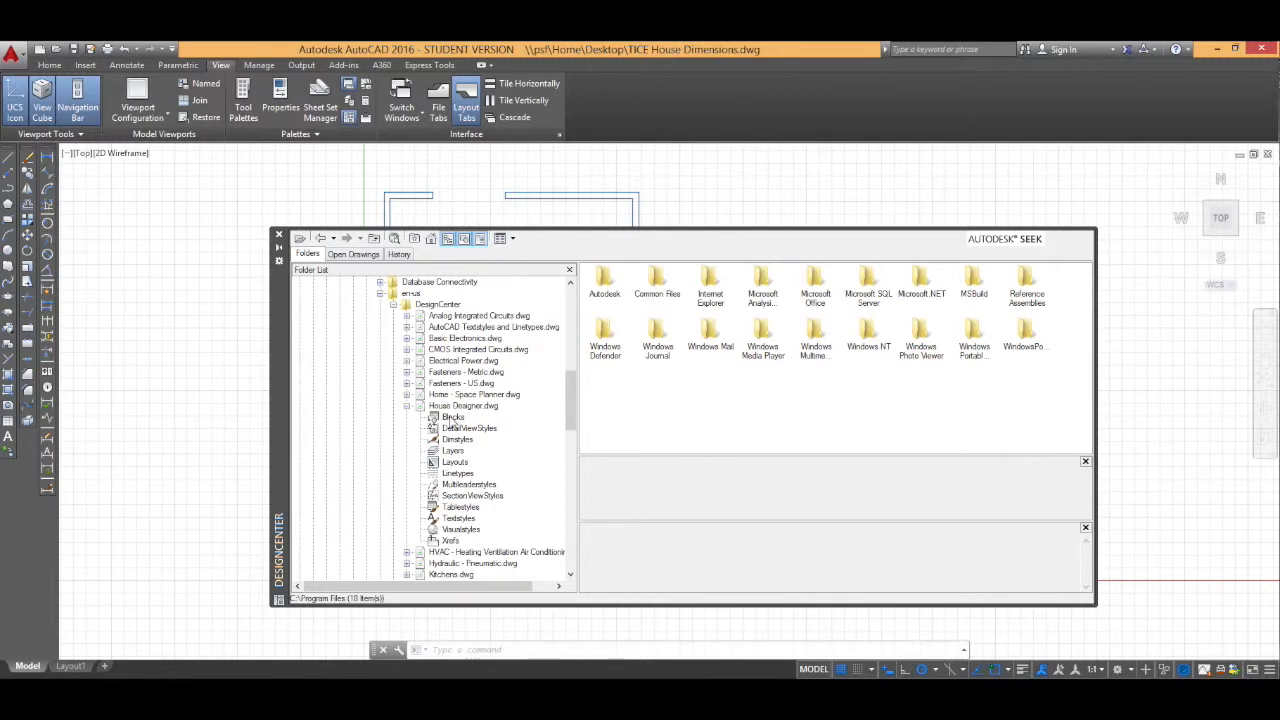
click(452, 418)
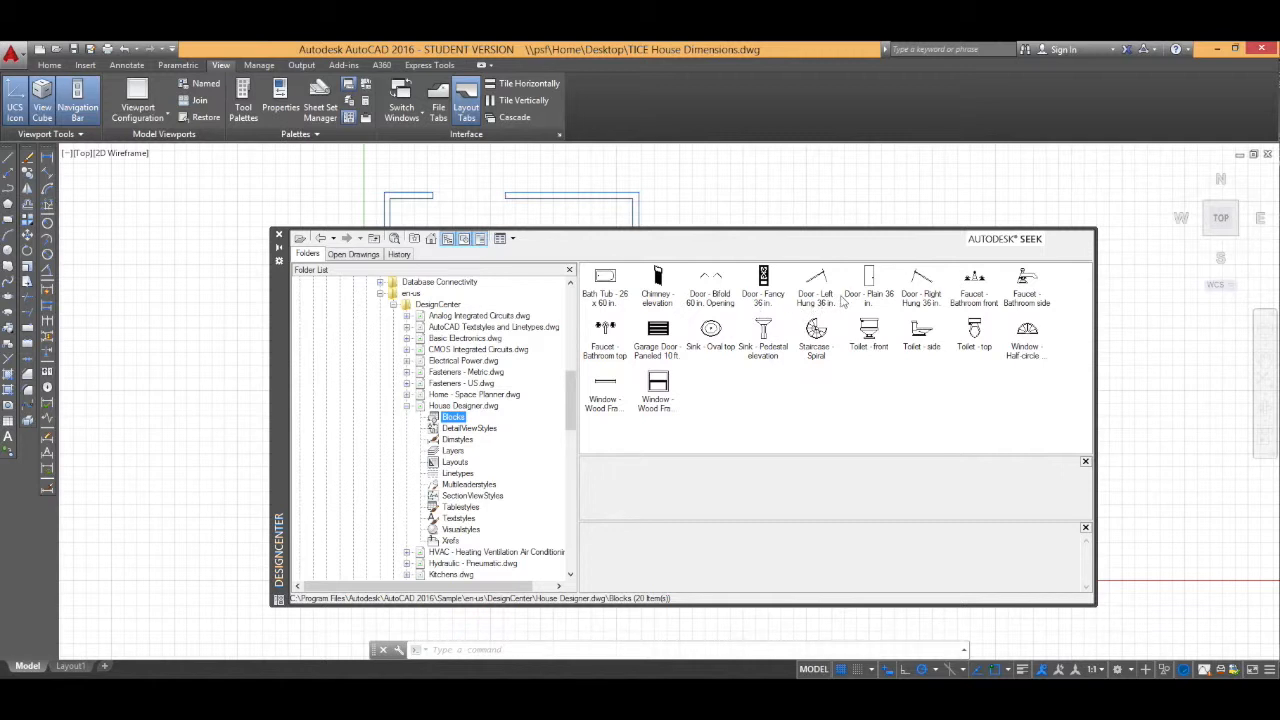
Step: Insert the Door - Left Hung 36 in. block to the left of the floor plan
click(818, 292)
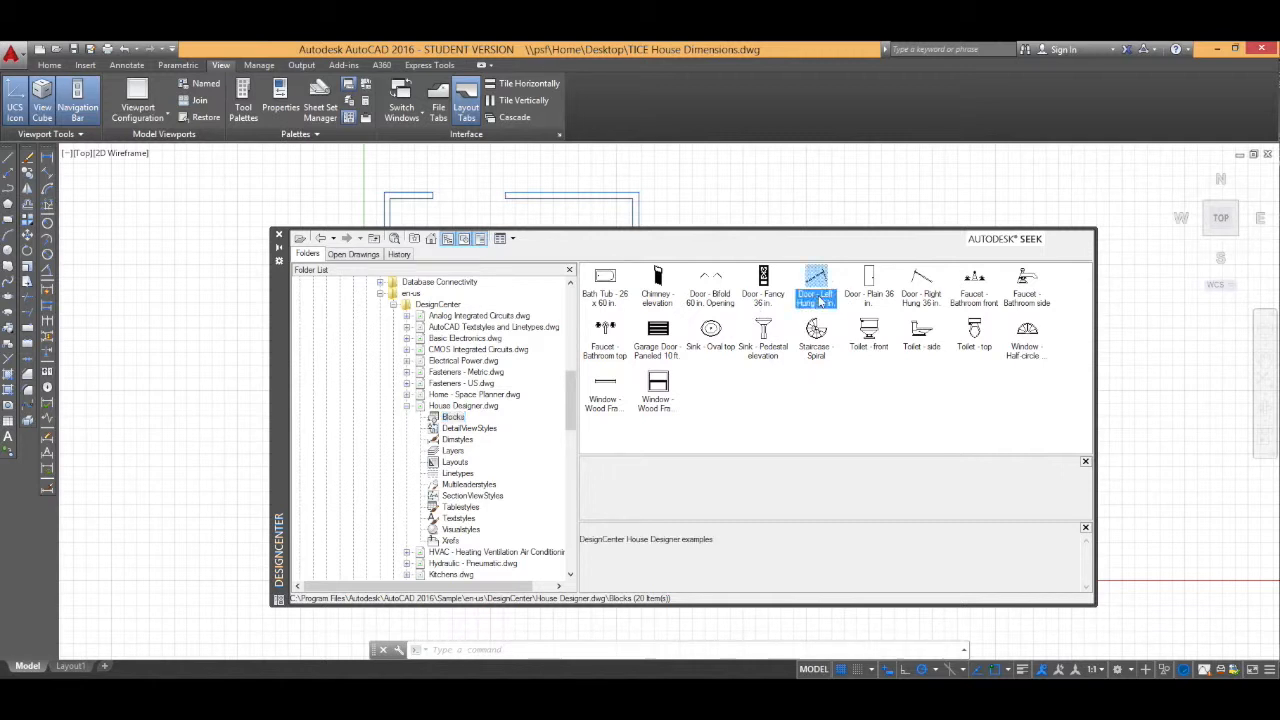
double_click(816, 283)
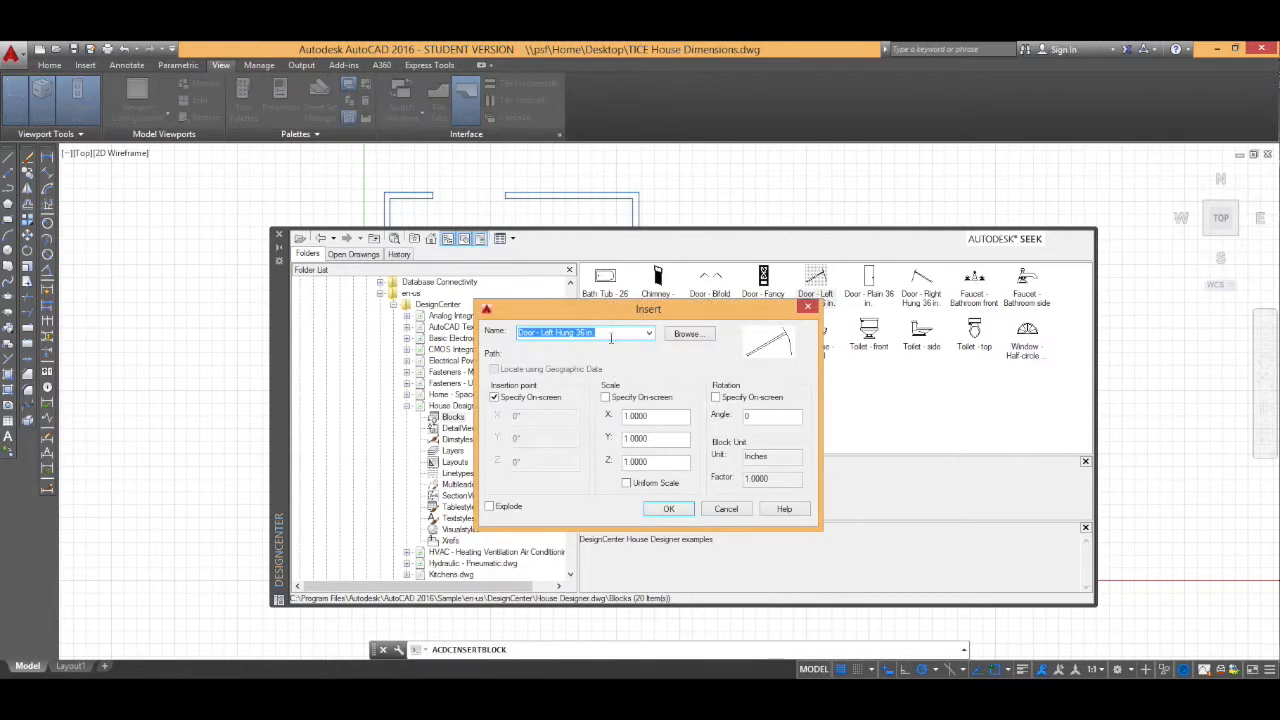
click(668, 509)
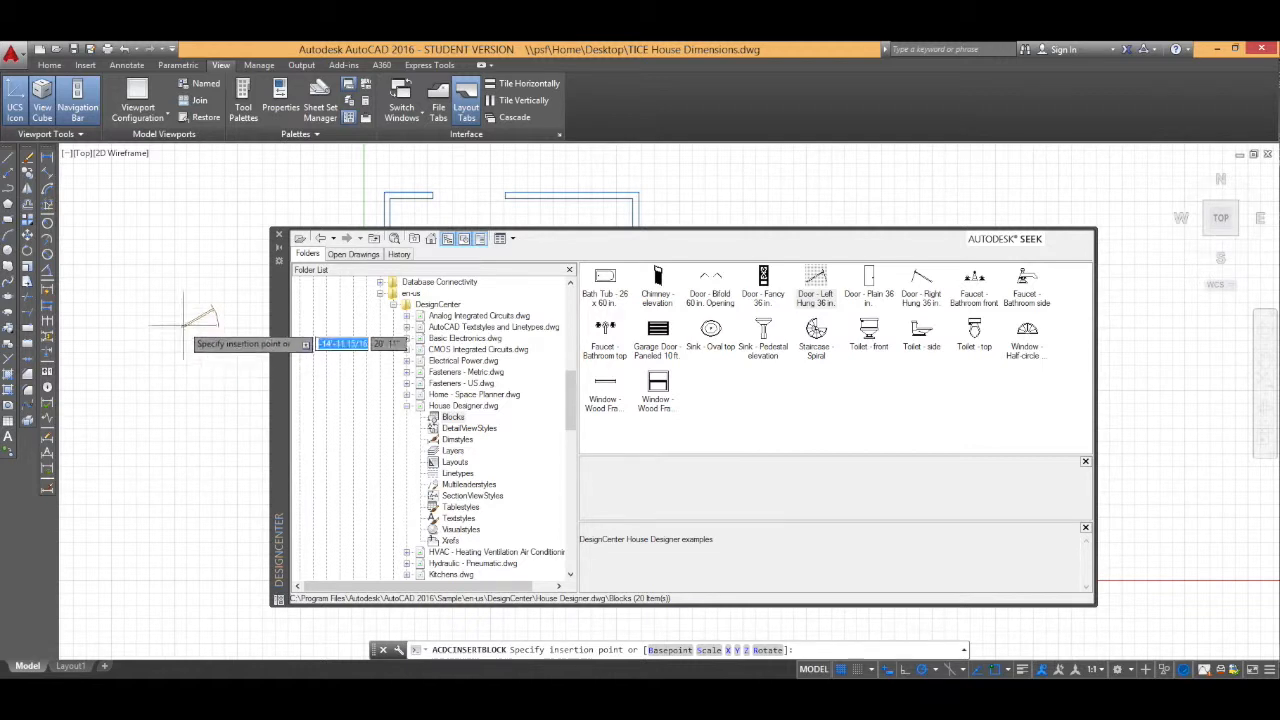
click(184, 322)
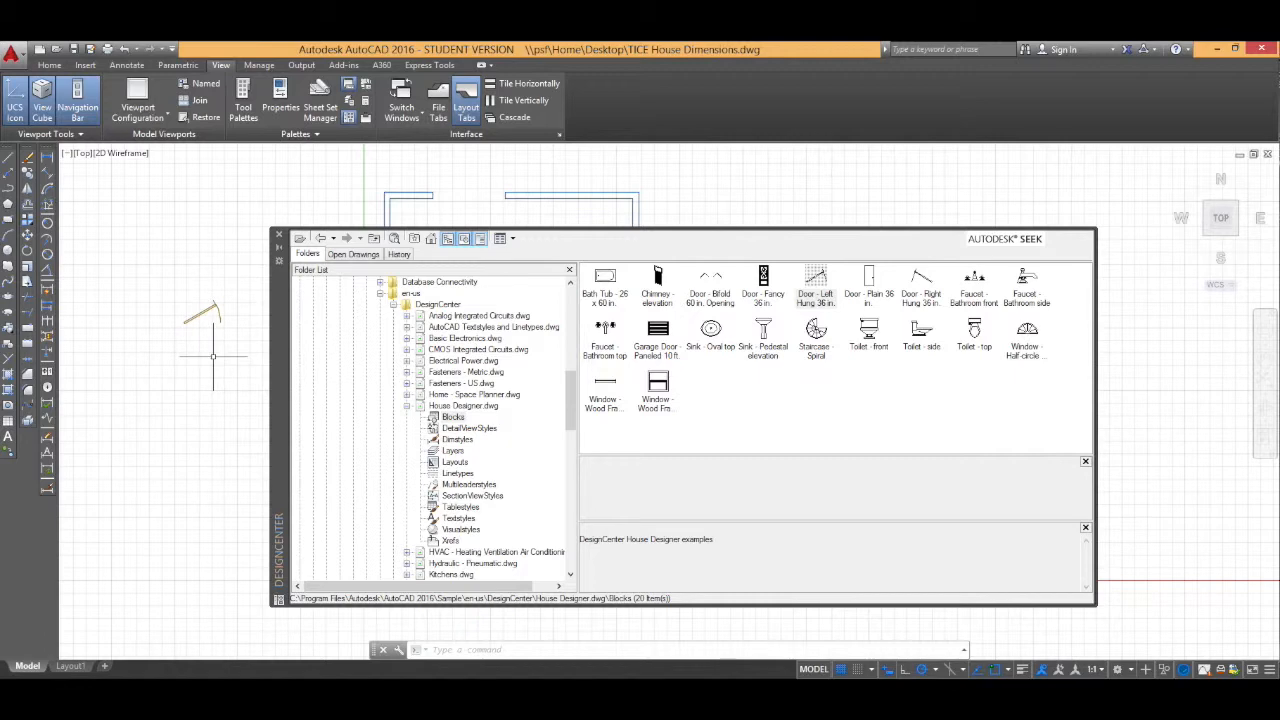
Step: Insert the Door - Right Hung 36 in. block below the first door
double_click(921, 283)
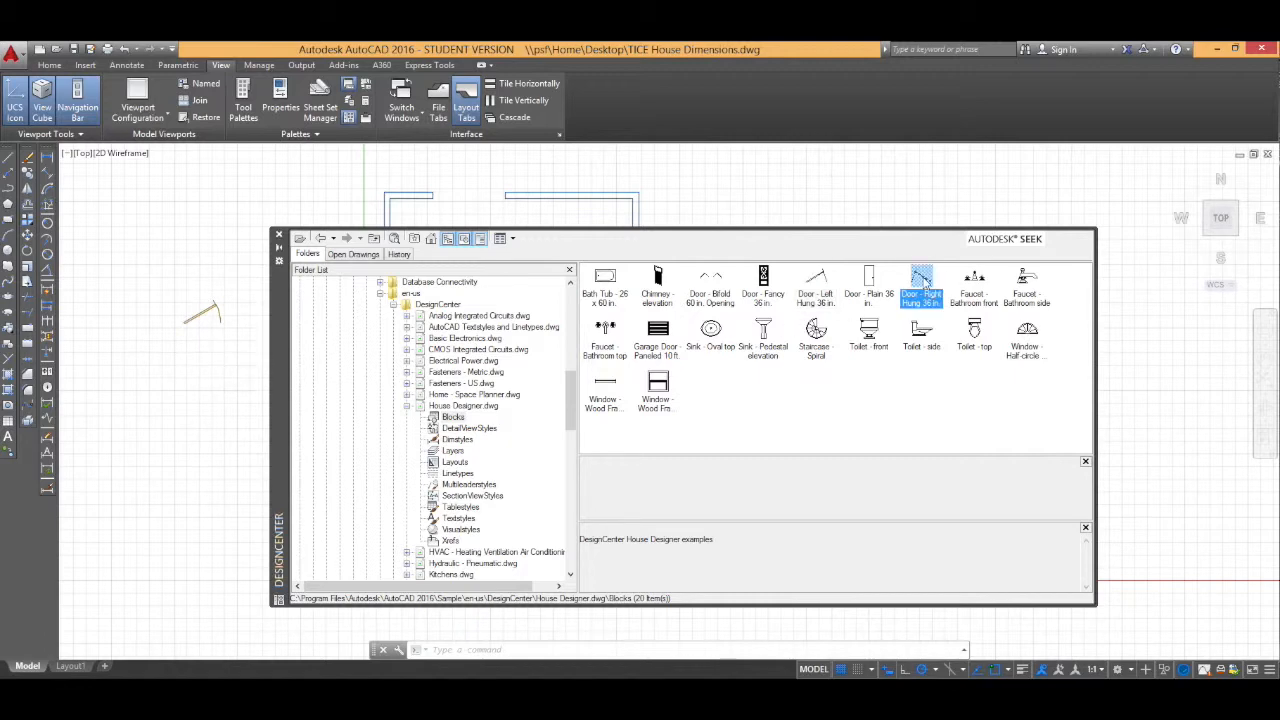
click(677, 509)
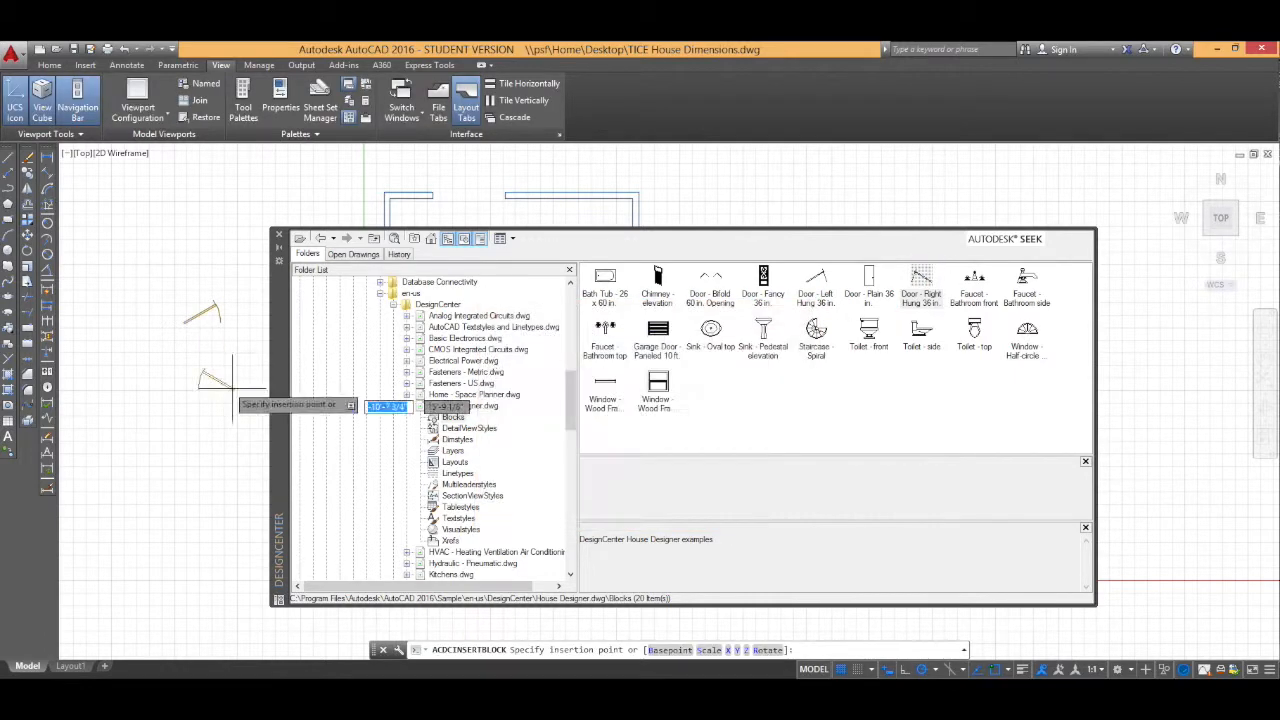
click(220, 385)
Step: Insert the Window - Wood Frame 36 in. block below the two doors
click(606, 385)
double_click(606, 385)
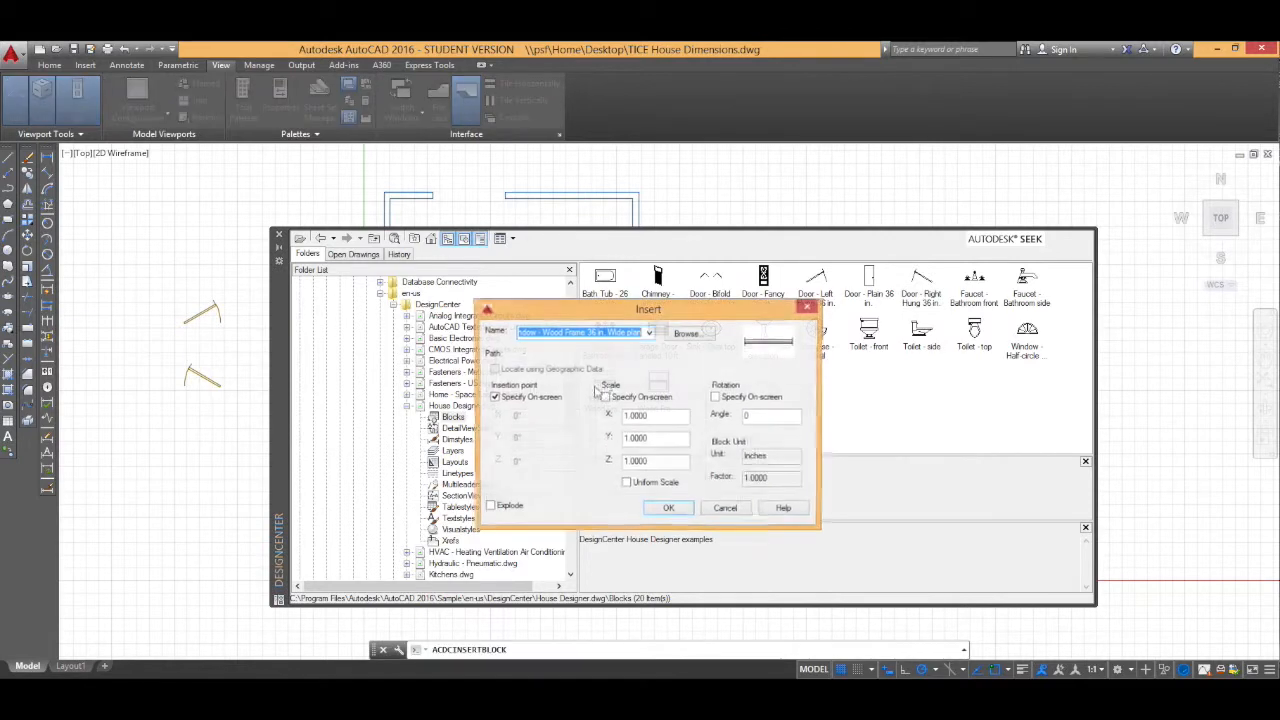
click(677, 509)
click(203, 430)
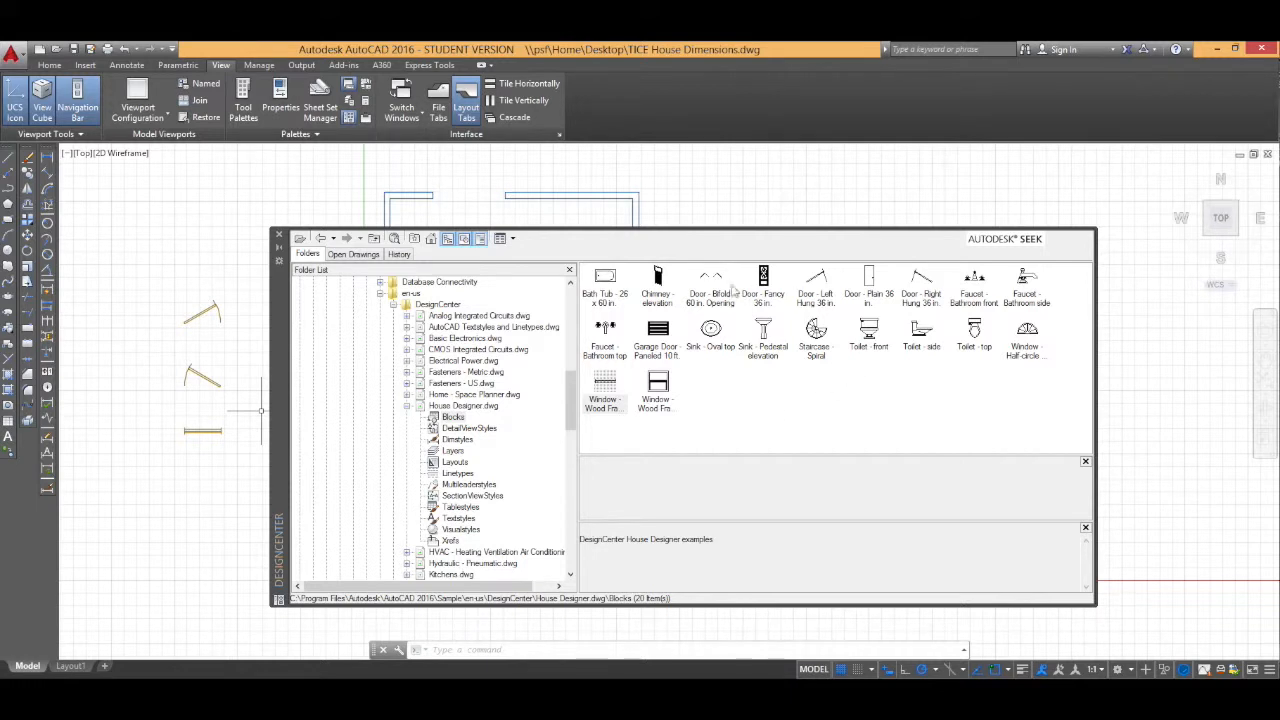
Step: Open the Blocks of Architectural - Imperial.dwg under Dynamic Blocks
drag(571, 414, 571, 447)
click(407, 316)
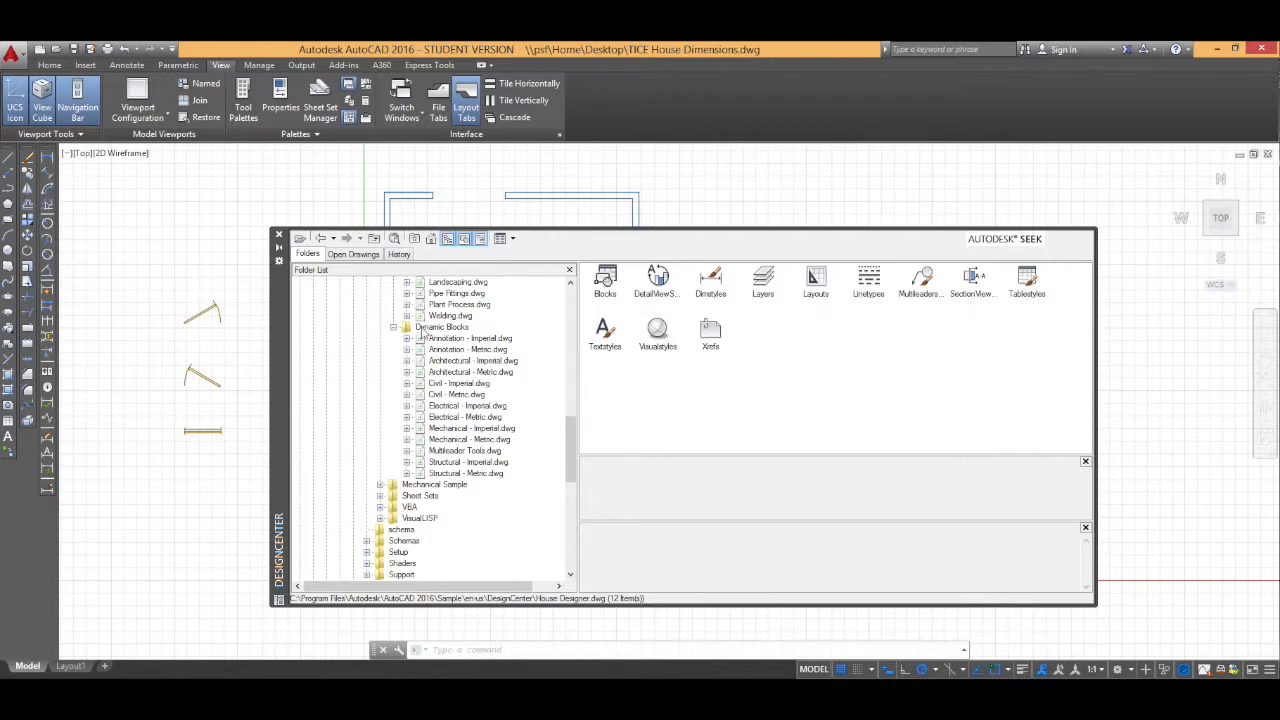
click(407, 360)
click(453, 371)
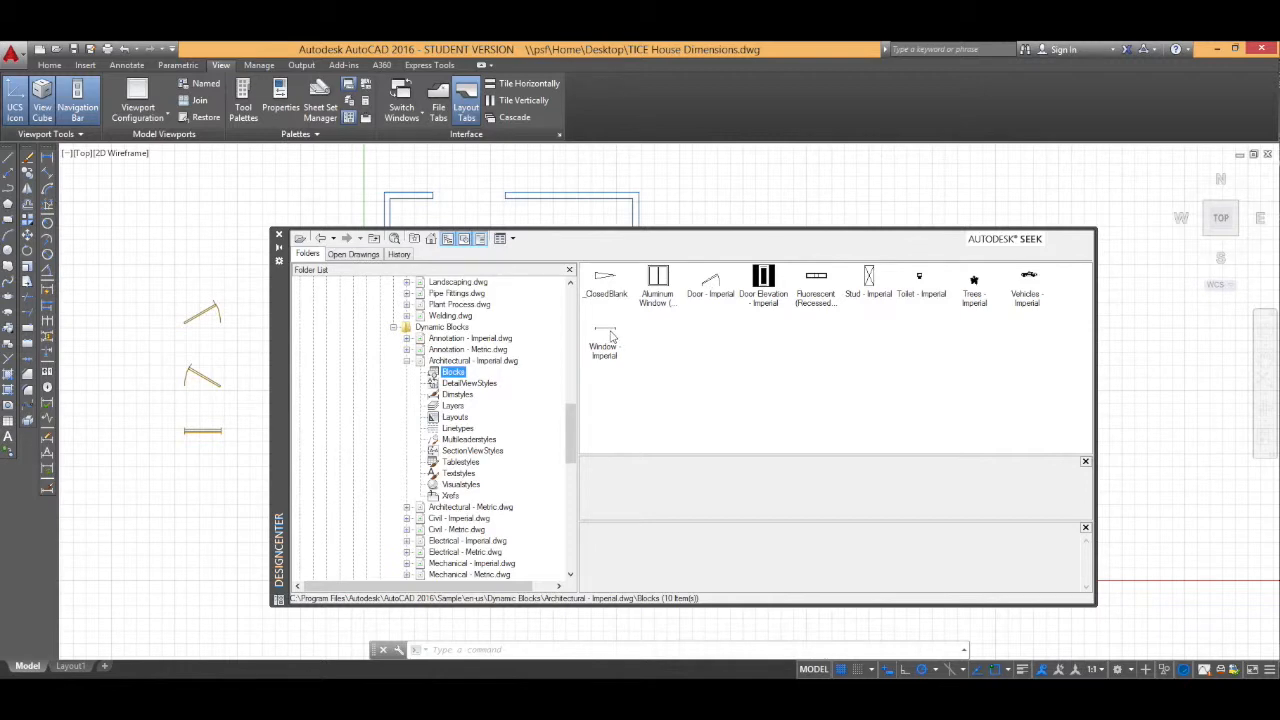
Step: Insert the Door - Imperial dynamic block below the wood-frame window
double_click(712, 290)
click(675, 505)
click(167, 494)
Step: Insert the Window - Imperial dynamic block below the imperial door
double_click(610, 336)
click(662, 509)
click(178, 531)
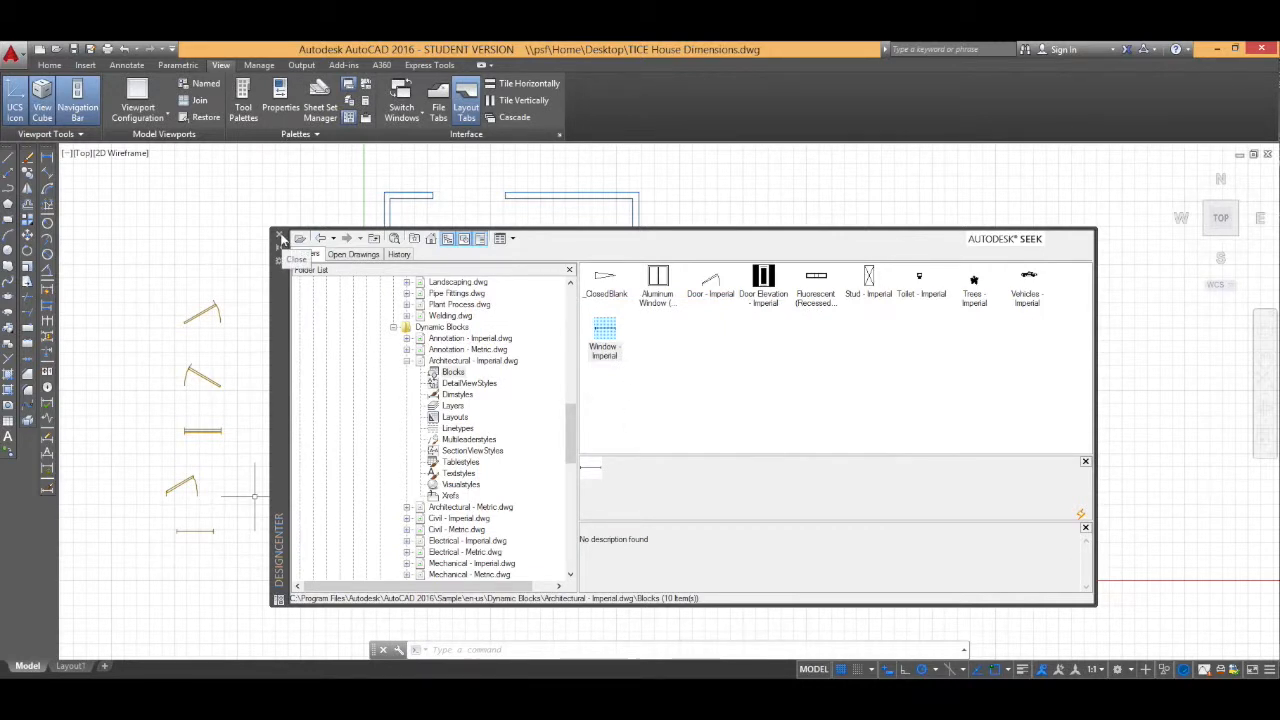
Step: Close DesignCenter and move the wood-frame window beside the imperial window
click(281, 238)
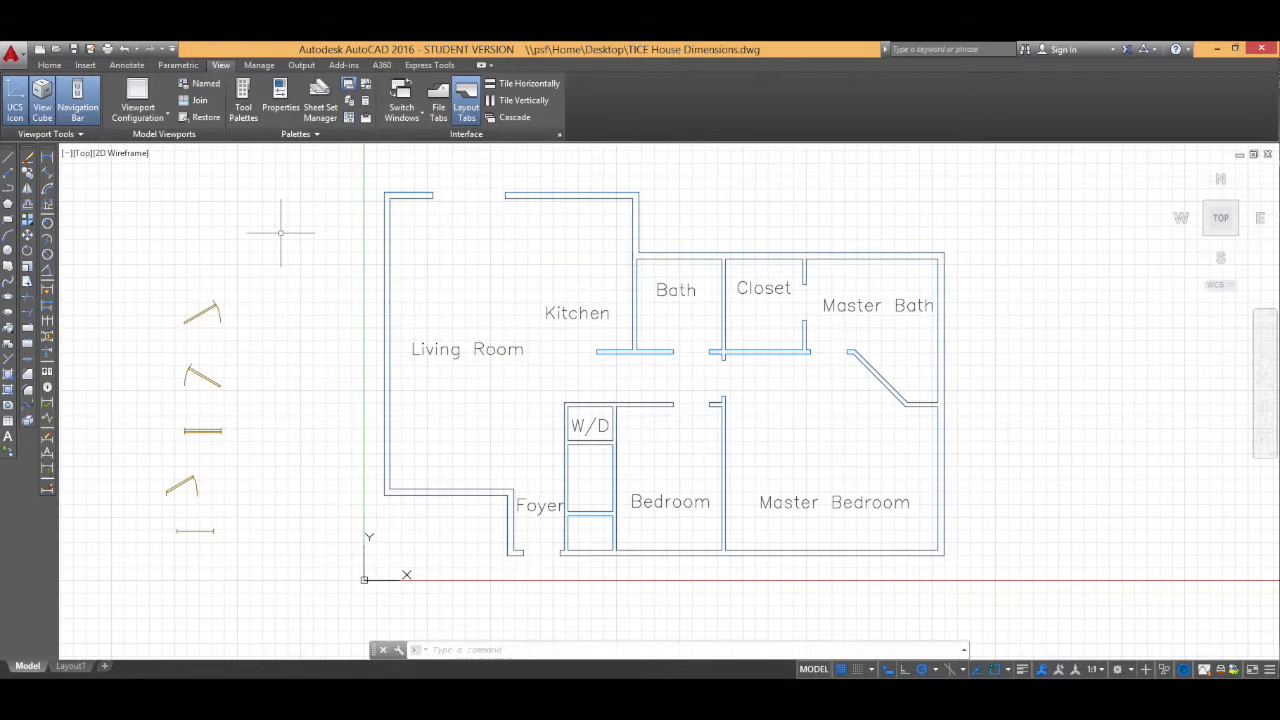
click(157, 418)
click(264, 447)
drag(202, 431, 262, 531)
Step: Move the Door - Imperial block up into the column of doors
click(149, 449)
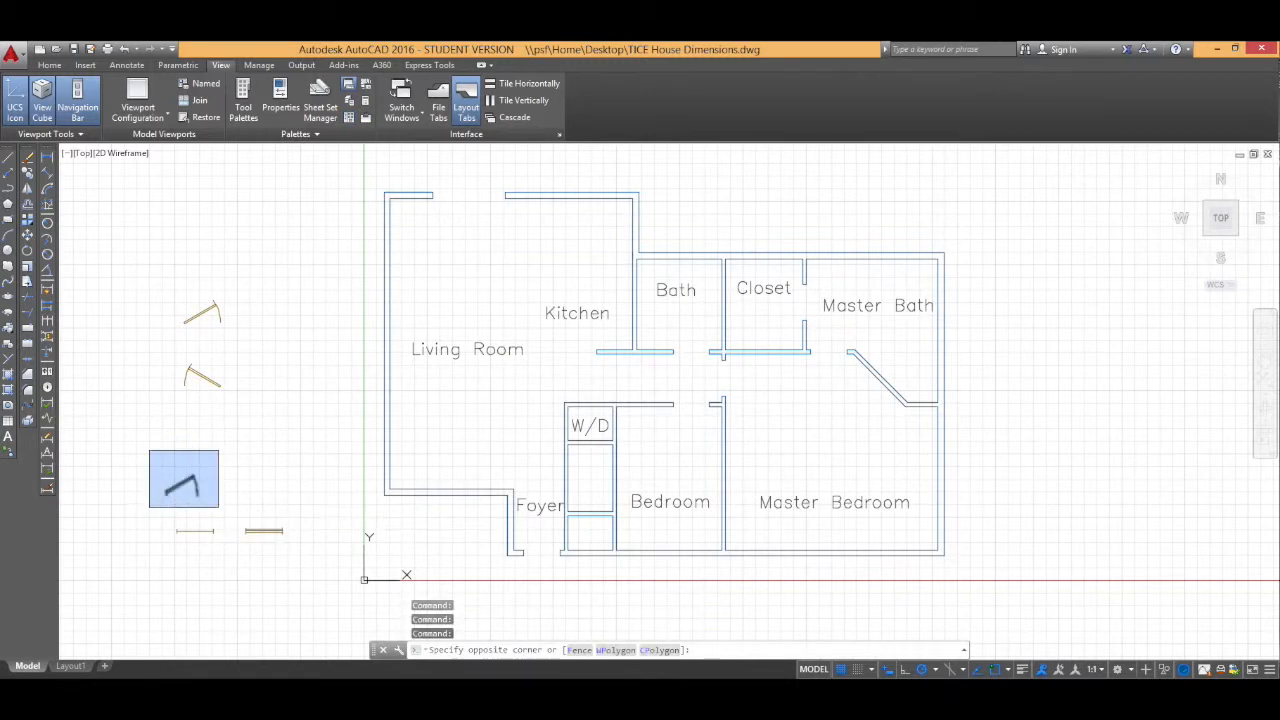
click(219, 508)
drag(182, 486, 206, 431)
Step: Select both window blocks and move them onto the Window layer
click(123, 504)
click(302, 557)
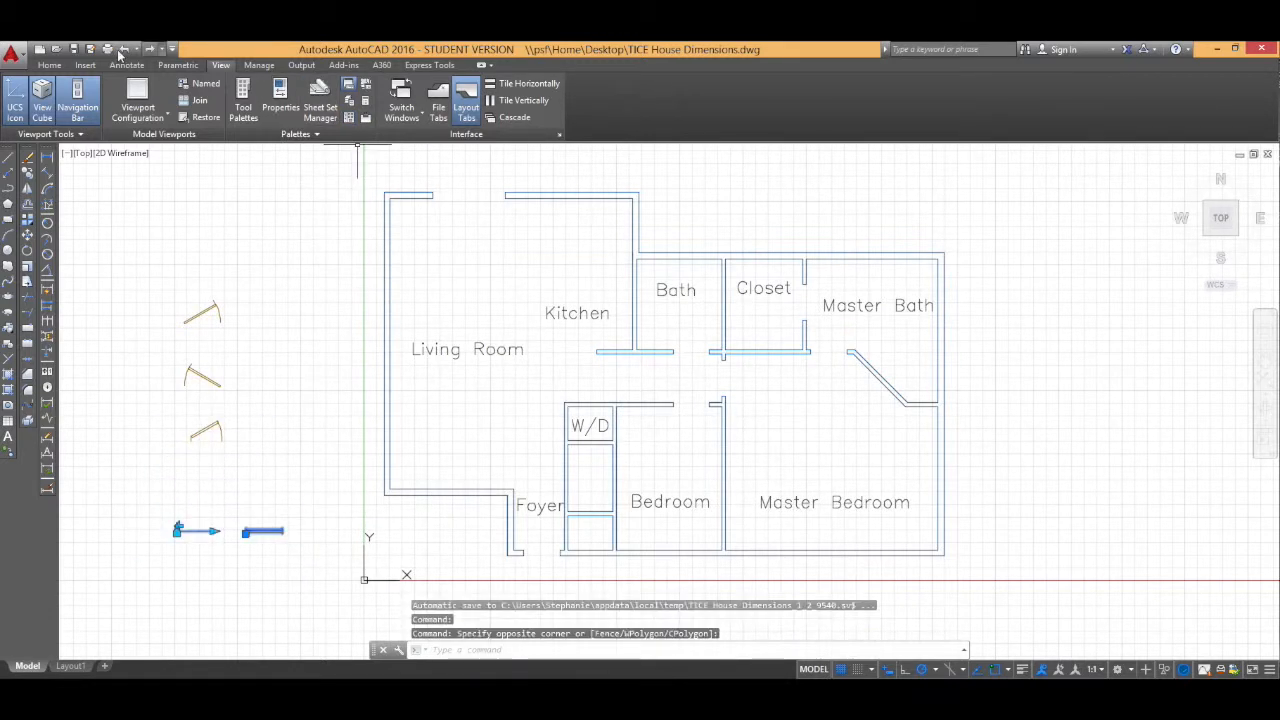
click(50, 64)
click(615, 85)
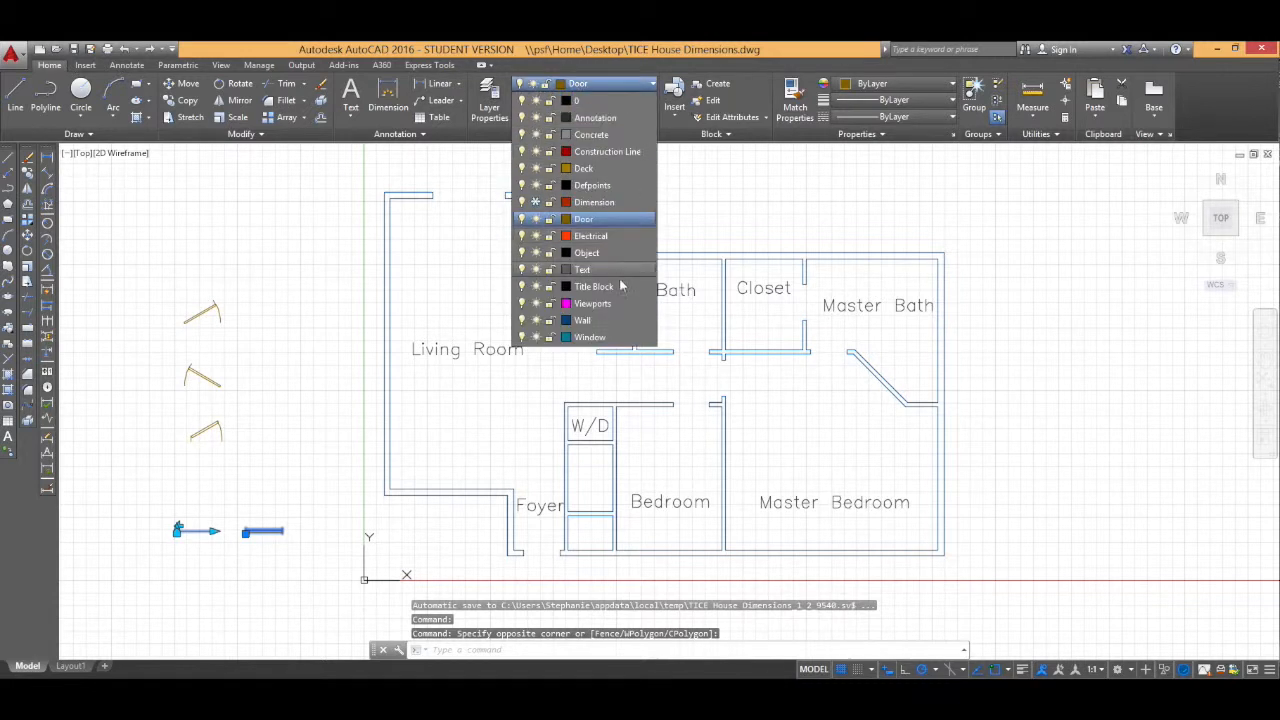
click(585, 338)
key(Escape)
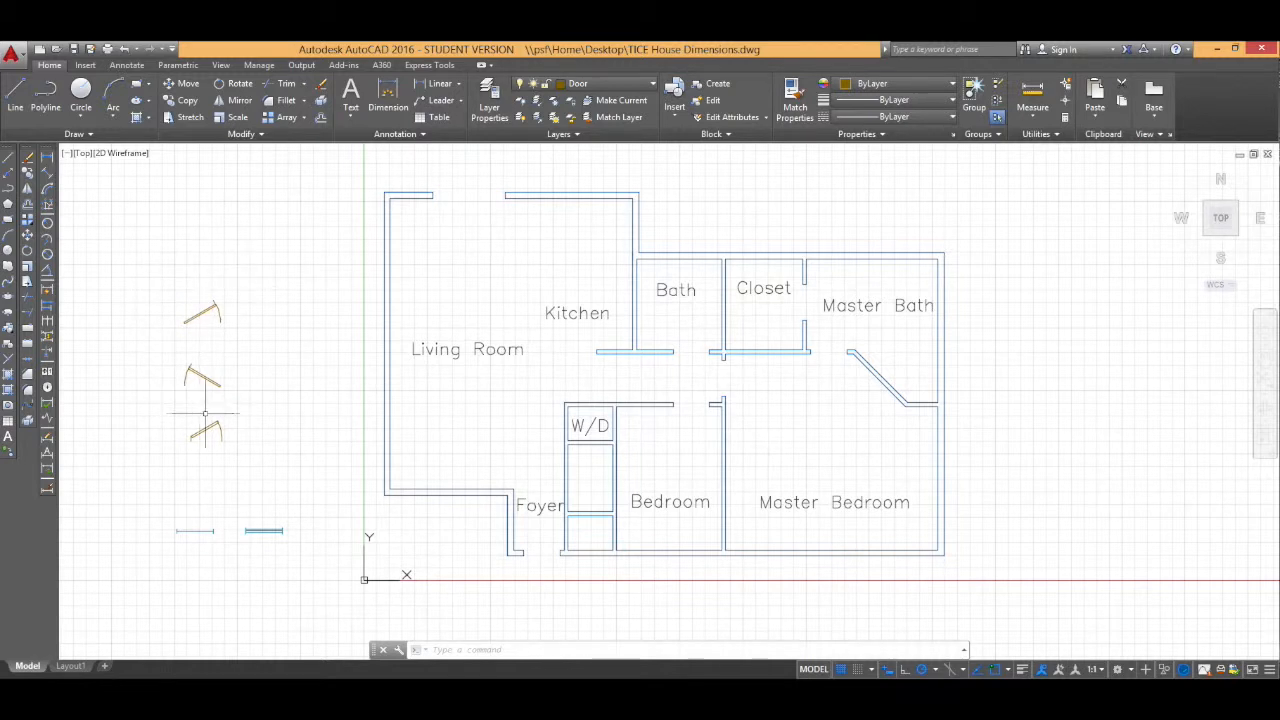
Step: Explode the middle door block
middle_drag(232, 318, 238, 320)
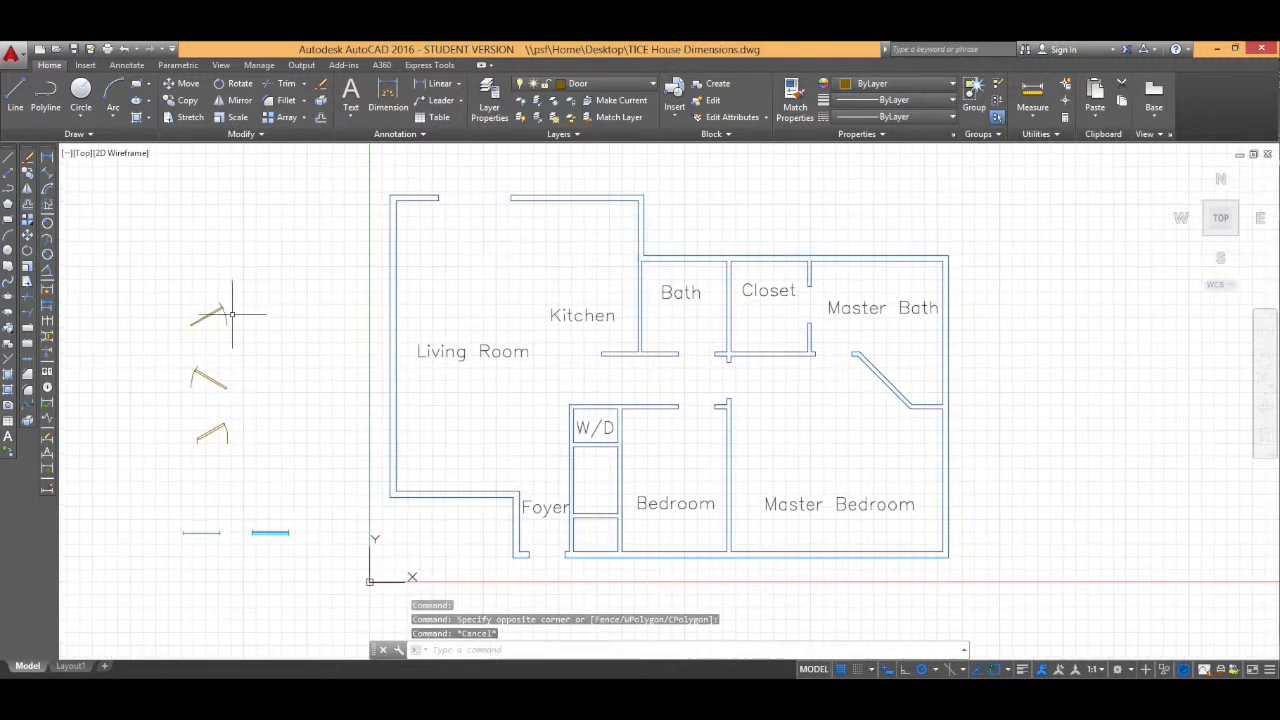
mouse_move(200, 375)
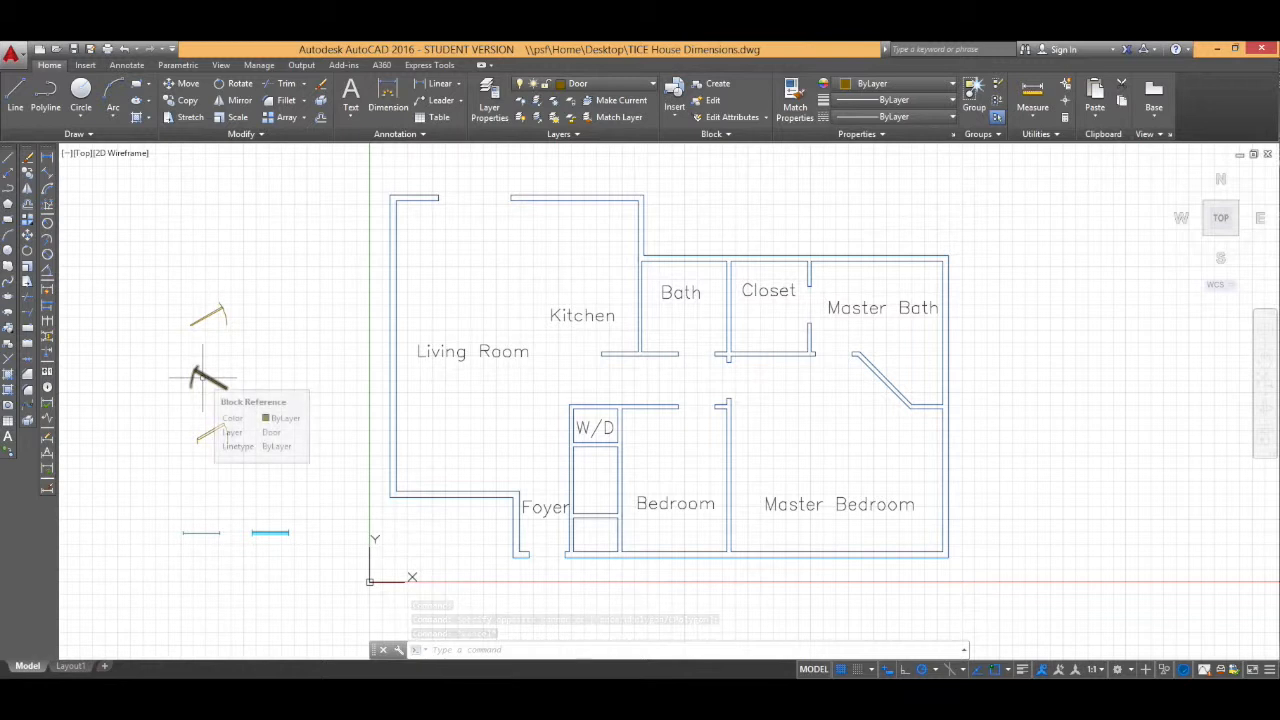
click(200, 375)
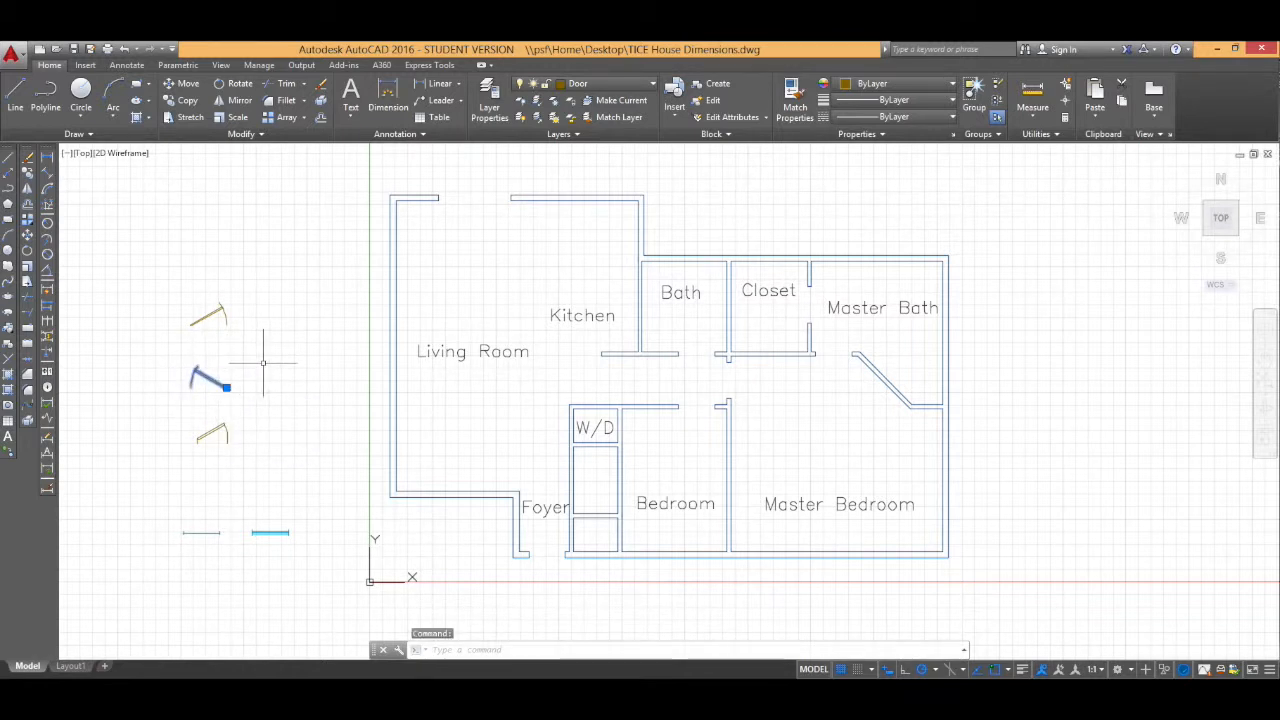
text(explode)
key(Return)
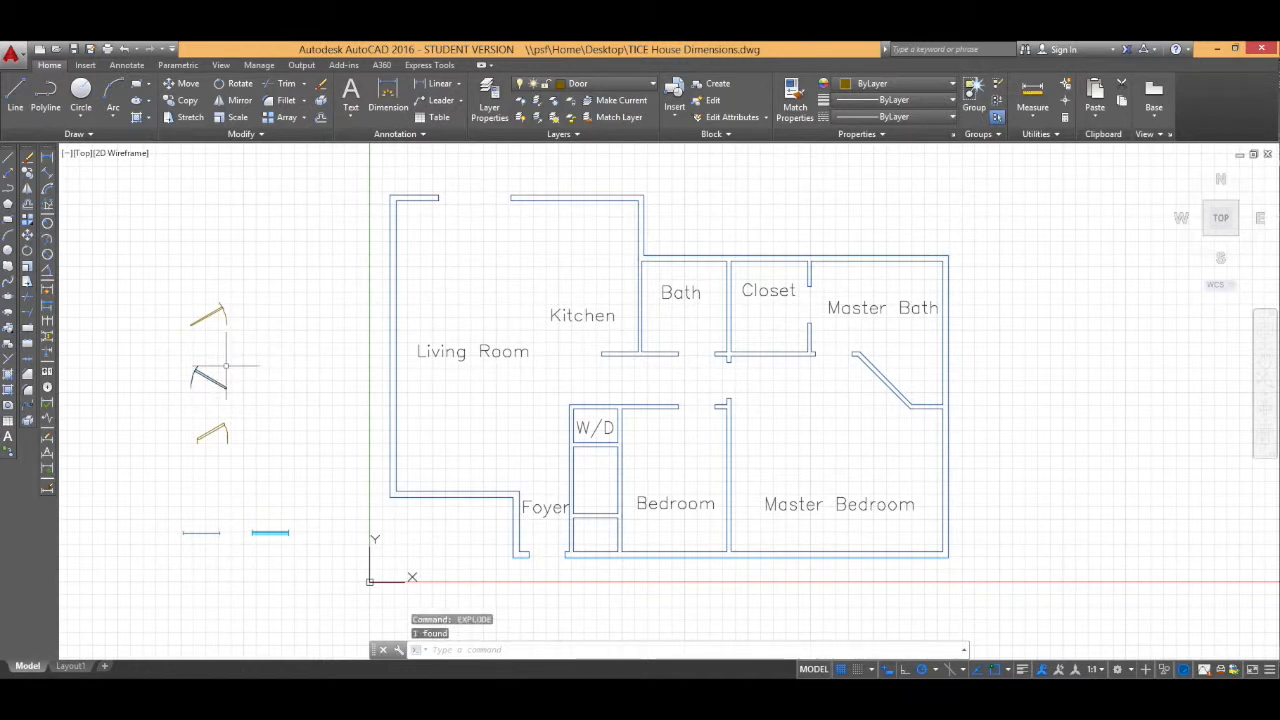
click(197, 378)
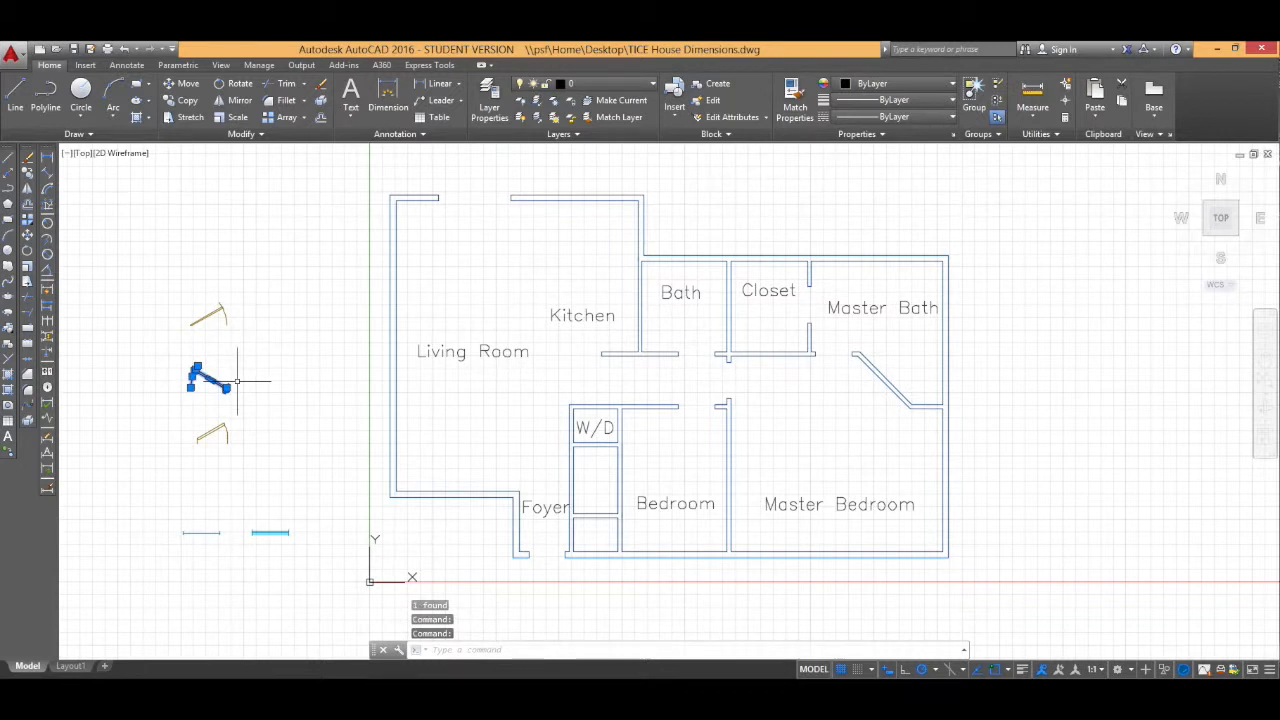
key(Escape)
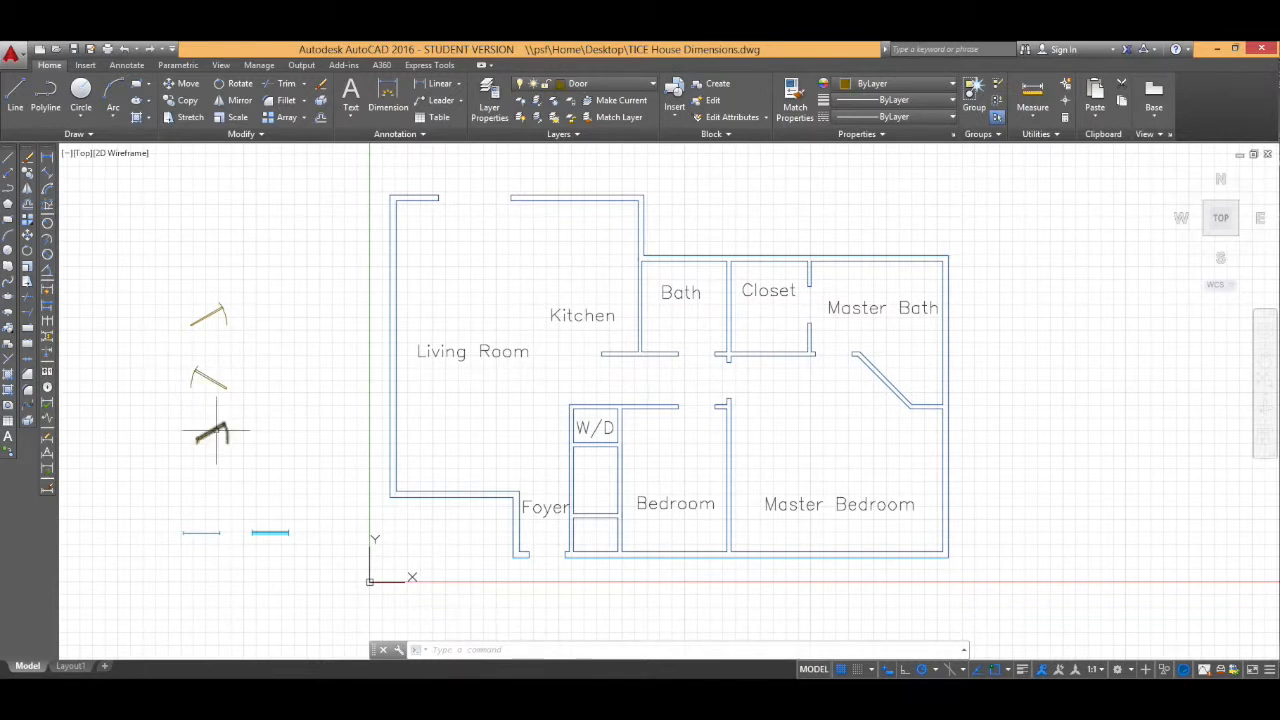
Step: Set the lower dynamic door's opening angle with its lookup grip, choosing Open 45° and then Open 60°
click(215, 432)
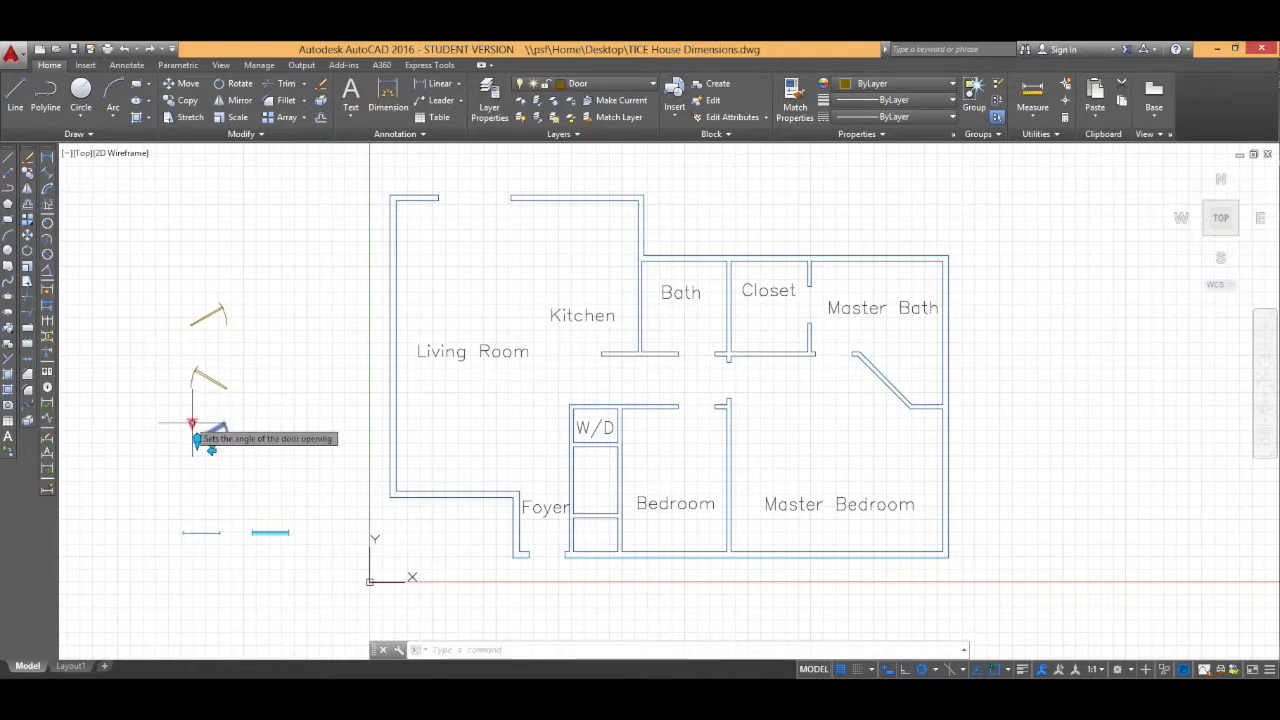
scroll(211, 450, up, 4)
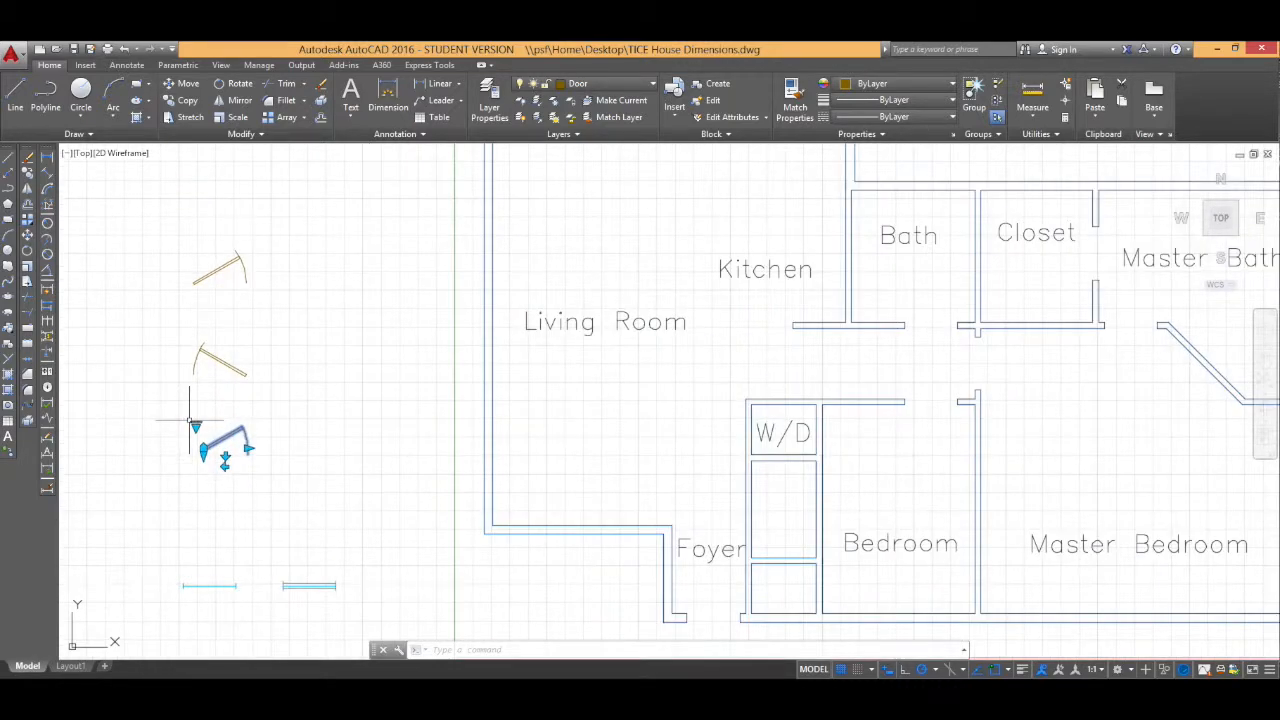
mouse_move(228, 470)
middle_down()
mouse_move(325, 366)
mouse_move(398, 357)
middle_up()
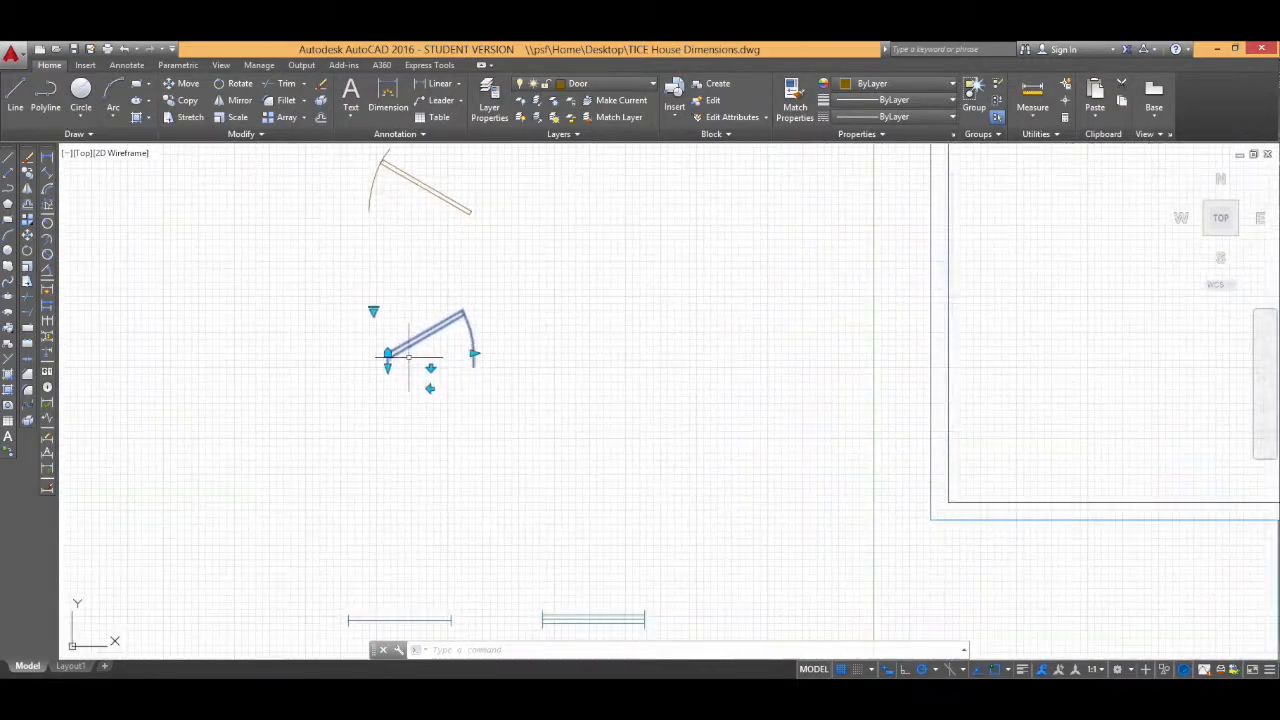
click(373, 312)
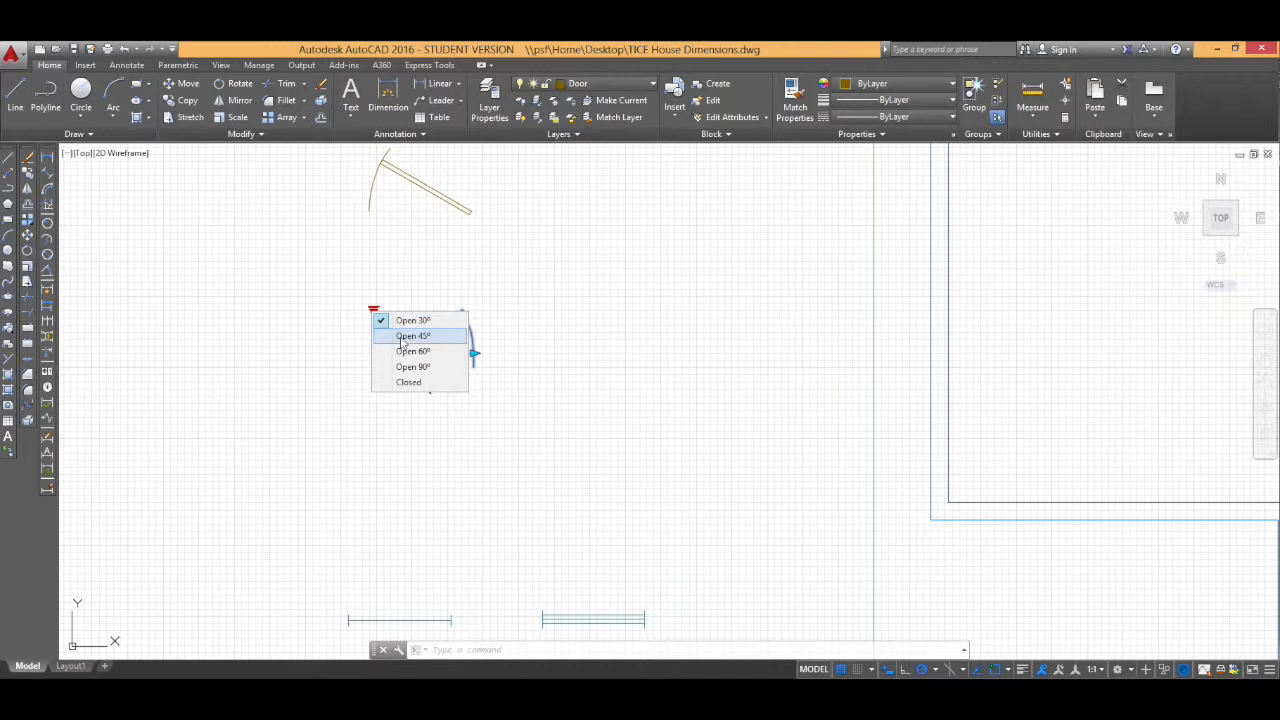
click(404, 337)
click(374, 310)
click(407, 349)
click(369, 312)
click(374, 308)
Step: Adjust the lower door's width and flip its swing orientation with its grips, then leave grip editing
click(474, 354)
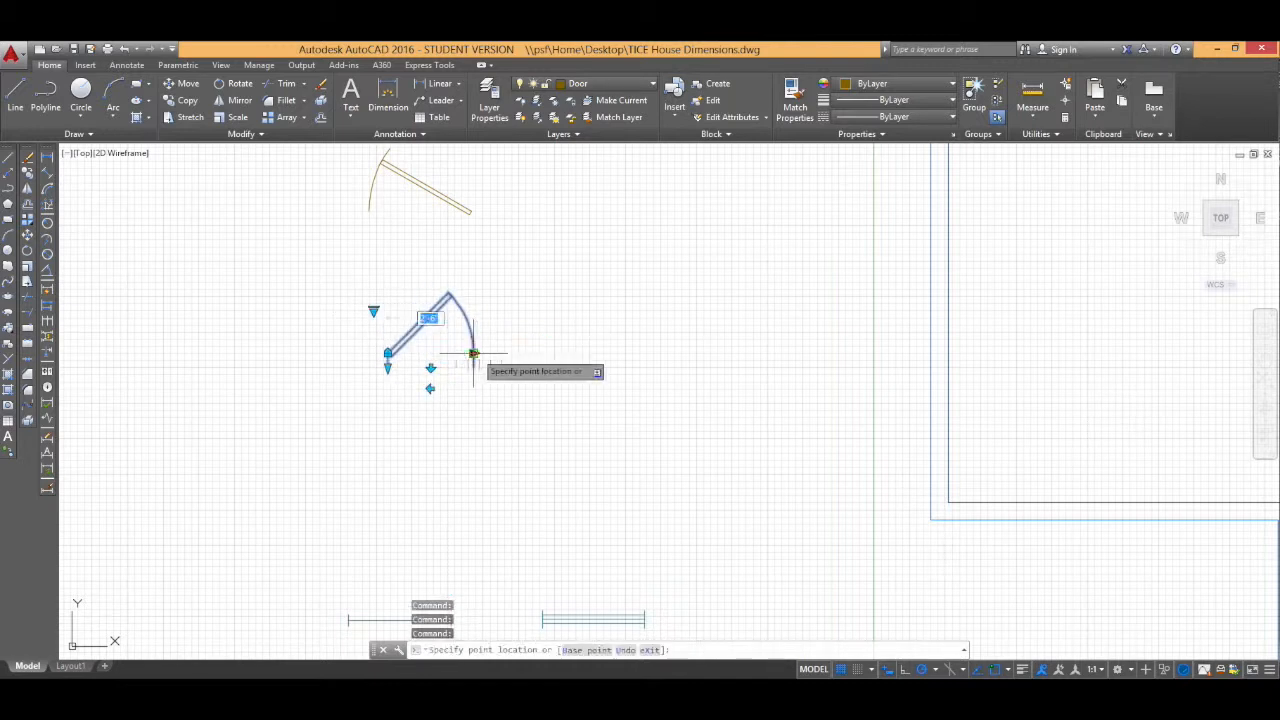
click(564, 354)
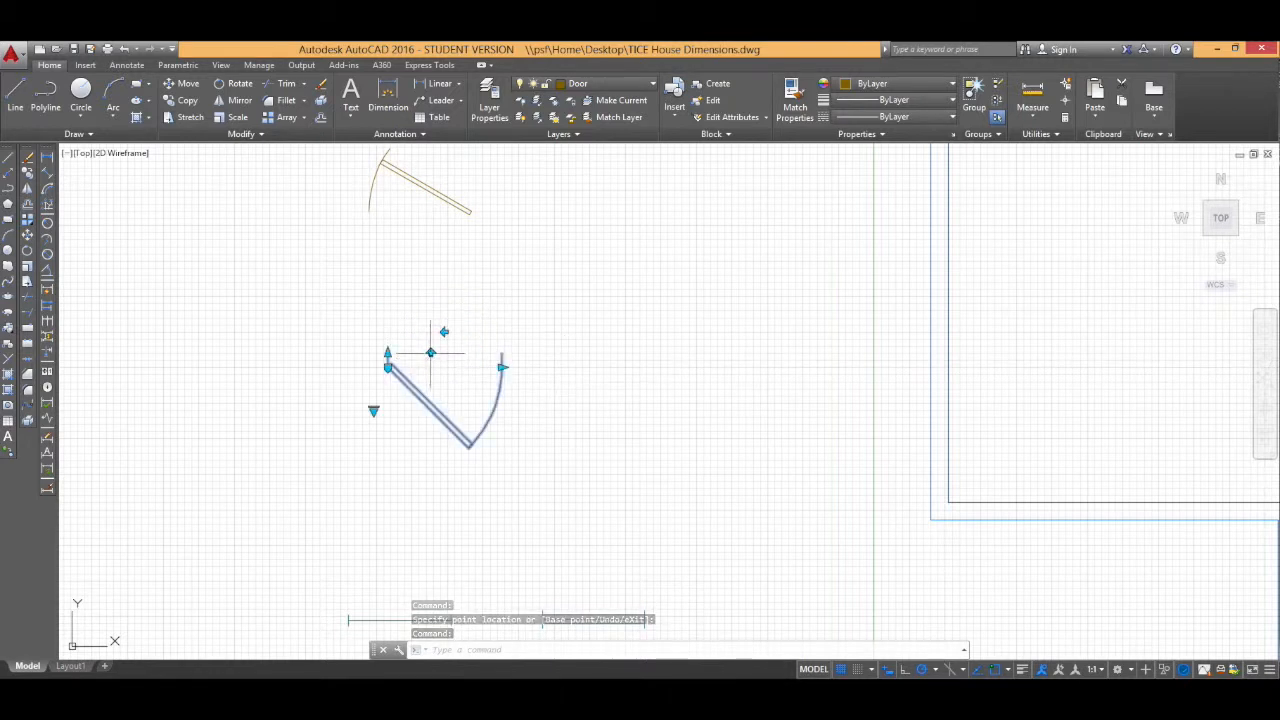
click(443, 331)
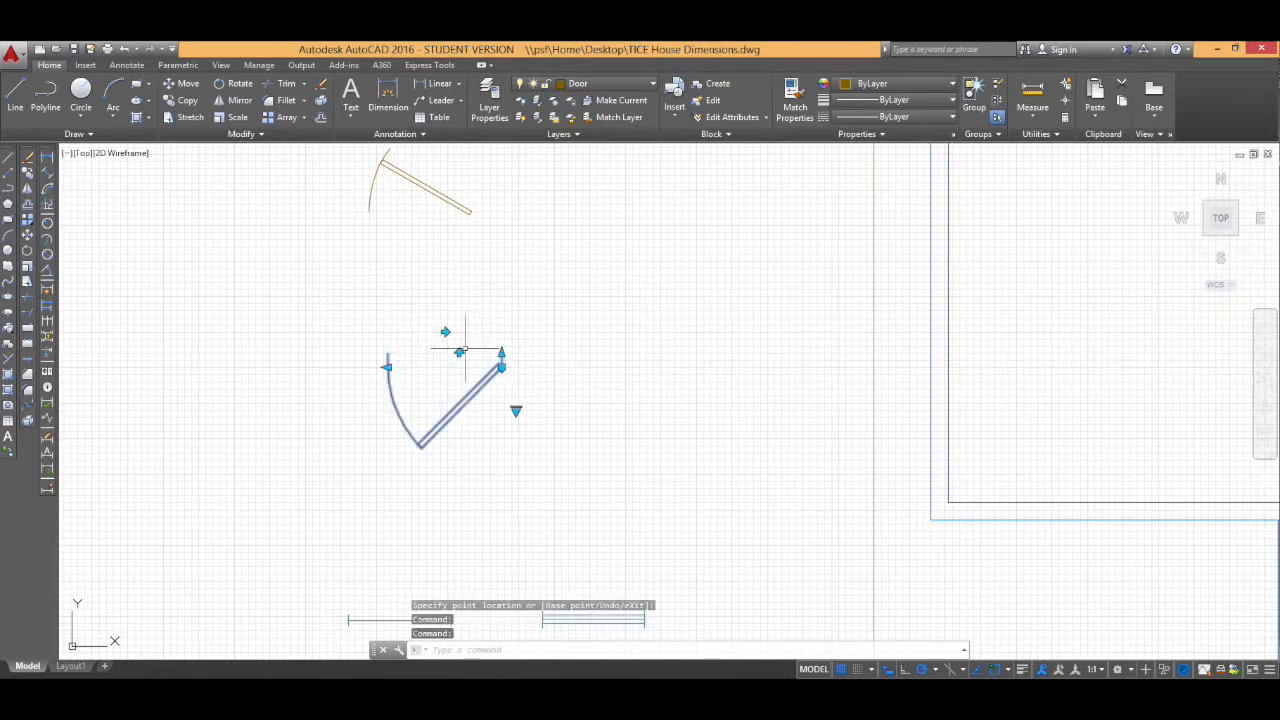
click(459, 354)
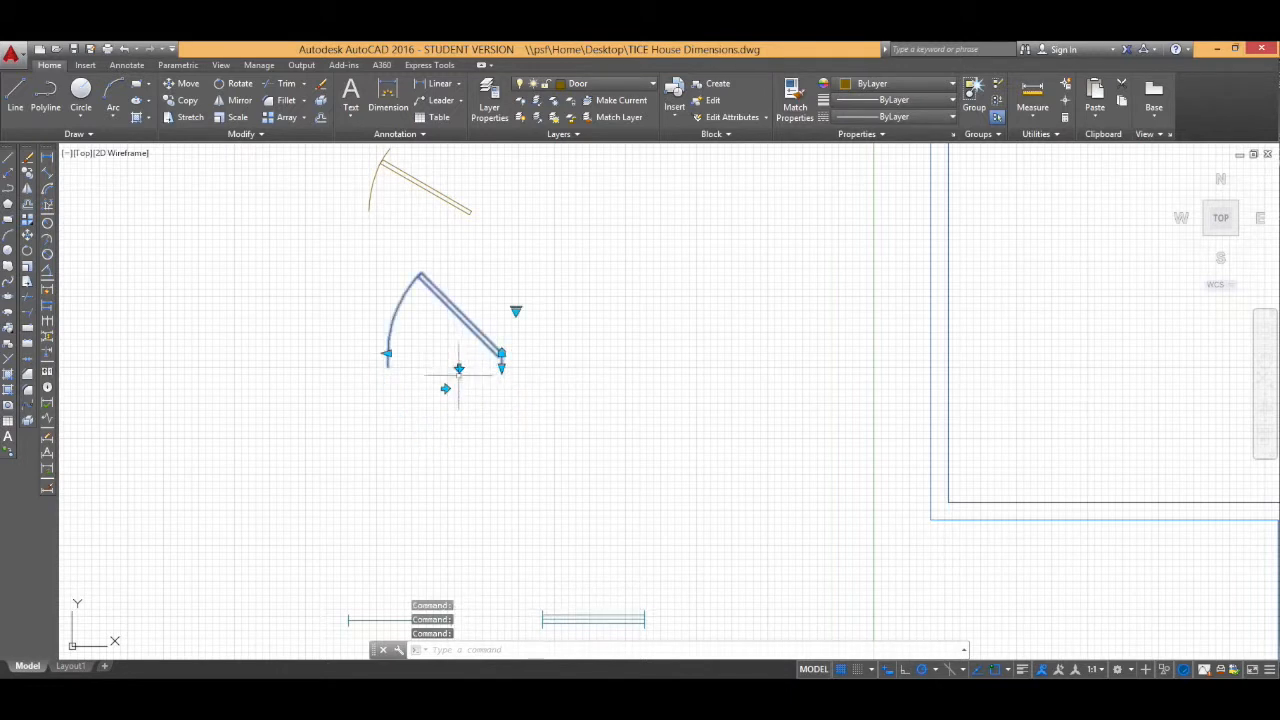
click(444, 387)
click(388, 369)
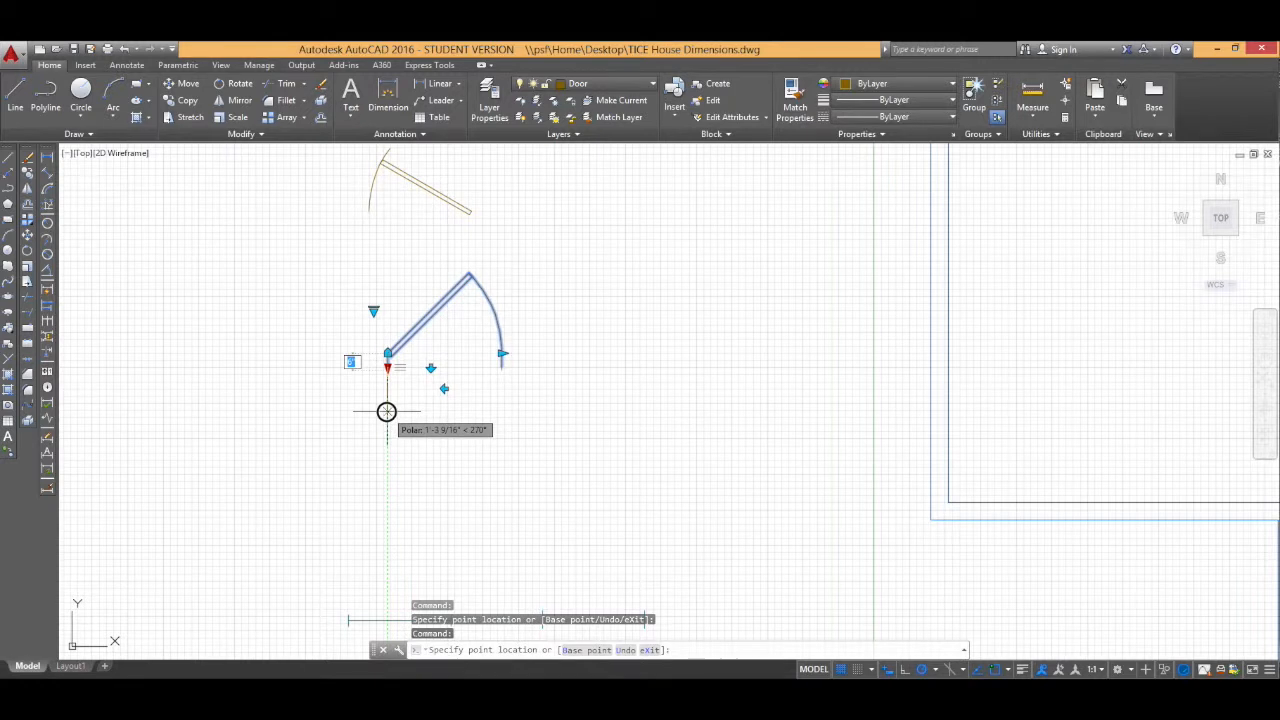
key(Escape)
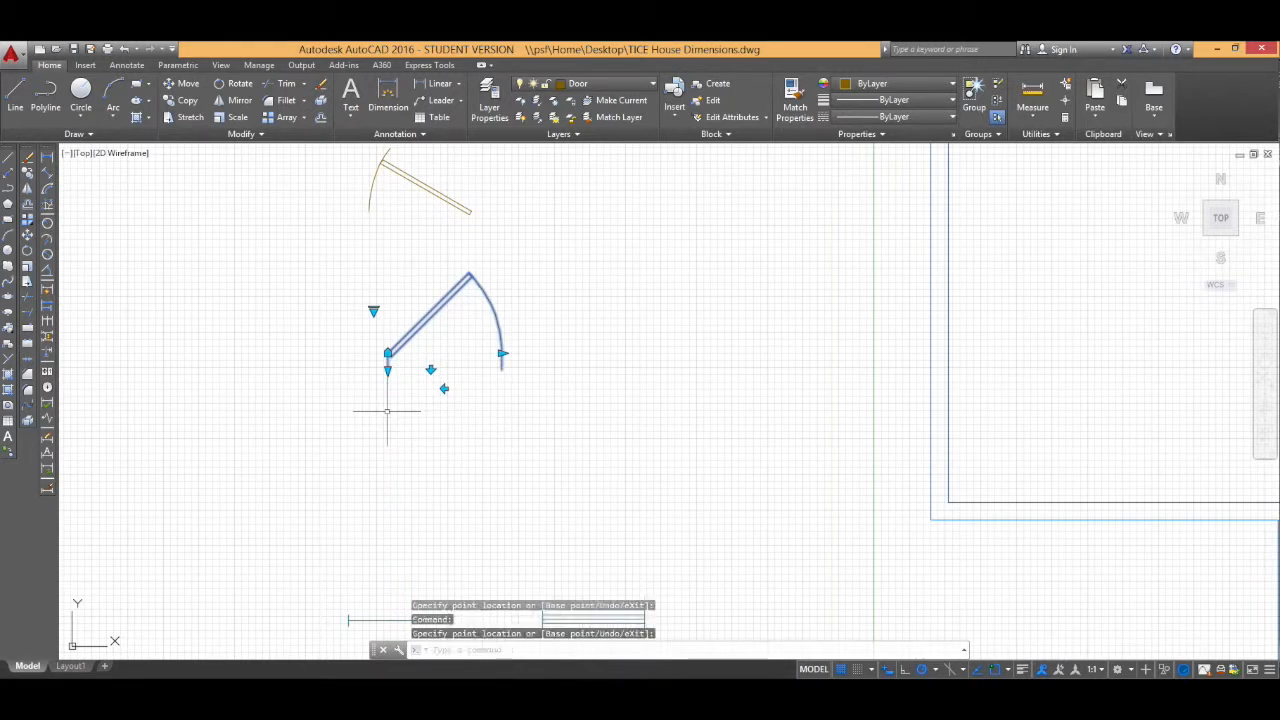
key(Escape)
click(560, 381)
key(Escape)
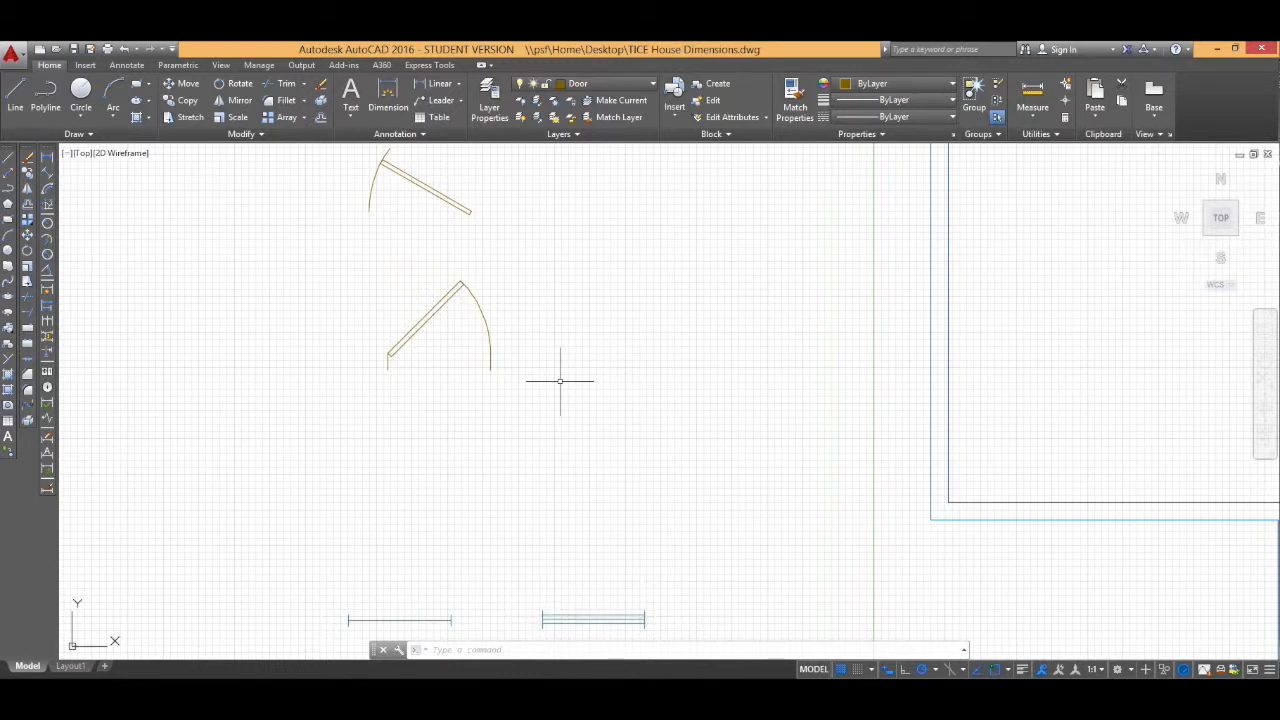
Step: Delete the two upper door blocks and the imperial window block
scroll(599, 364, down, 5)
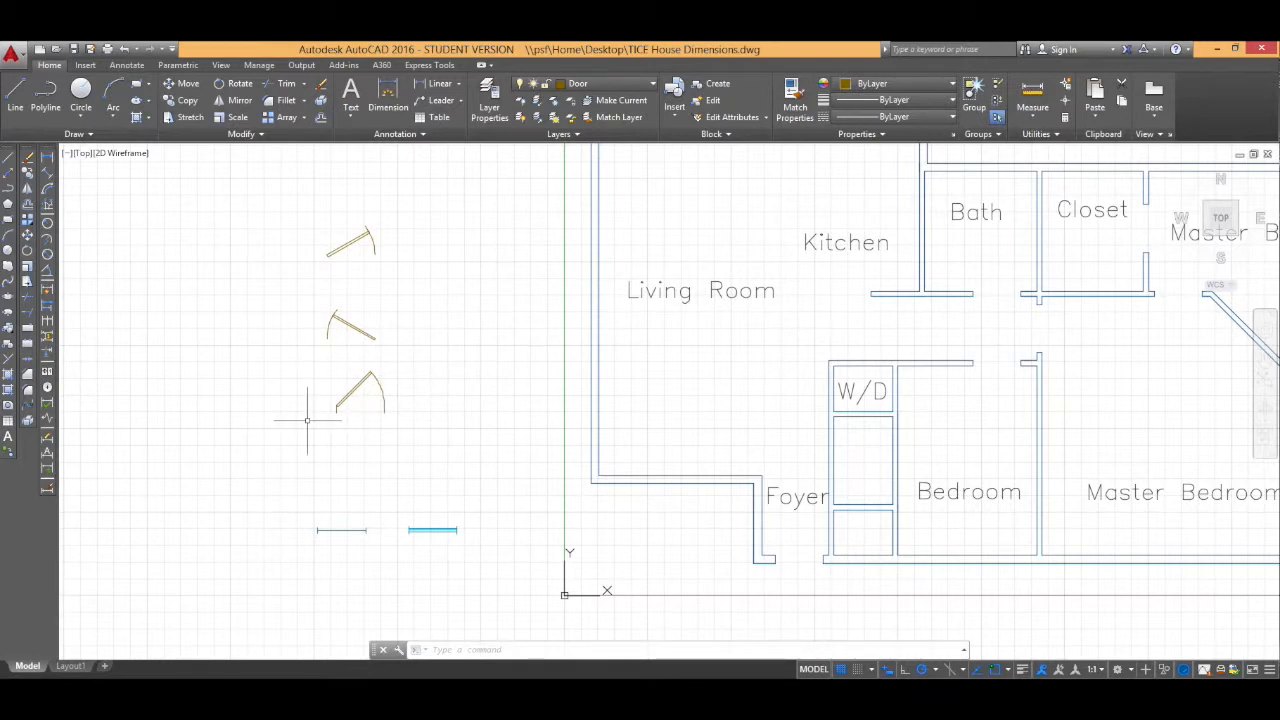
scroll(400, 414, down, 3)
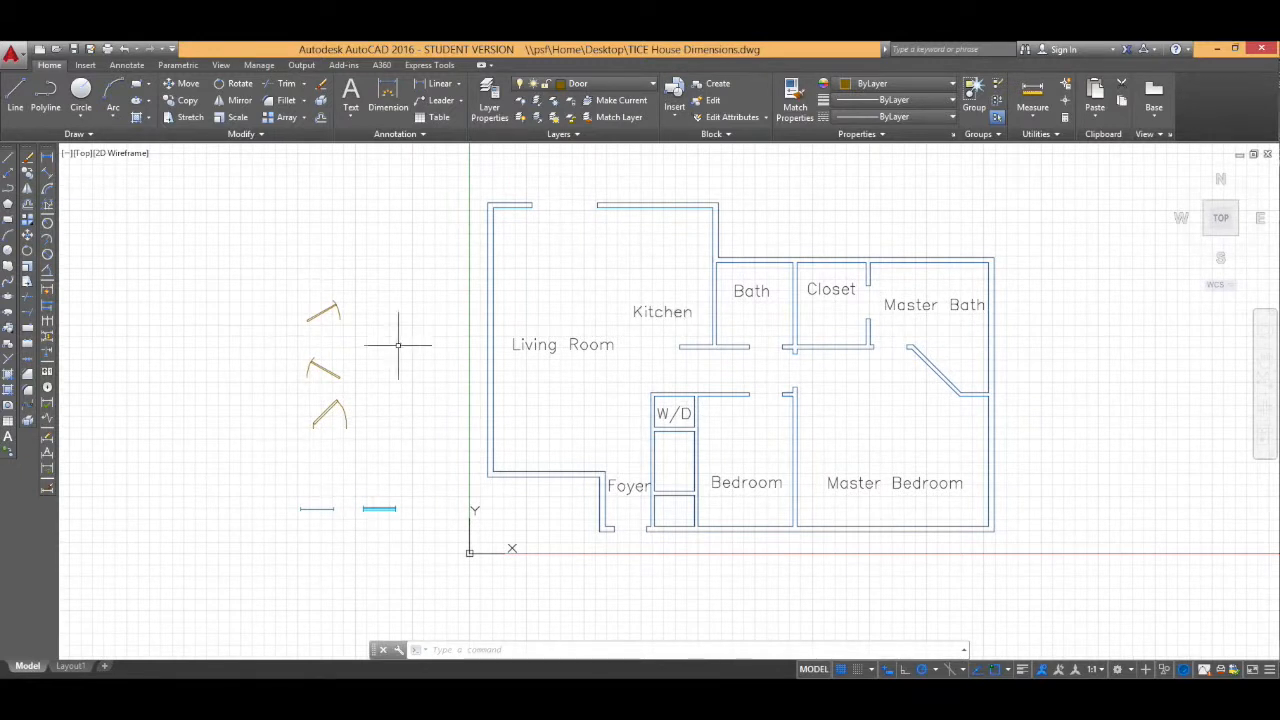
mouse_move(286, 298)
mouse_down()
mouse_move(337, 389)
mouse_move(372, 390)
mouse_up()
key(Delete)
click(366, 508)
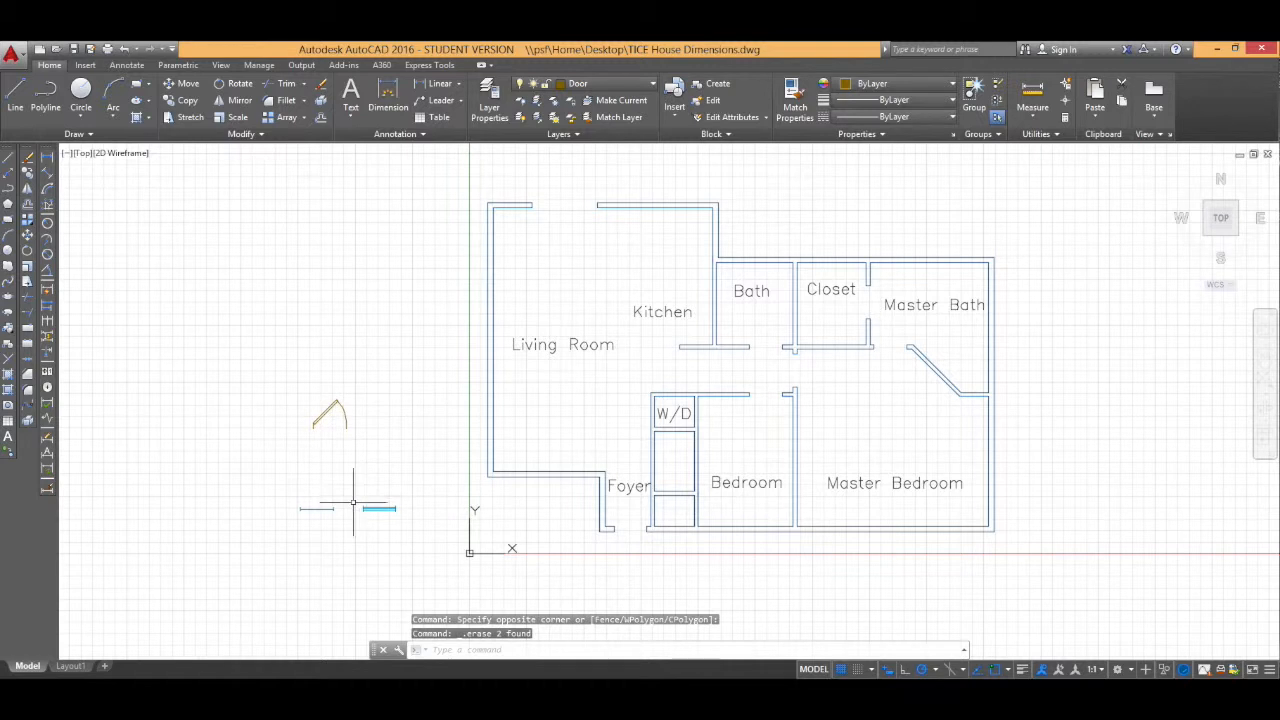
key(Delete)
key(Escape)
Step: Select the remaining dynamic door and copy it to the clipboard
click(333, 411)
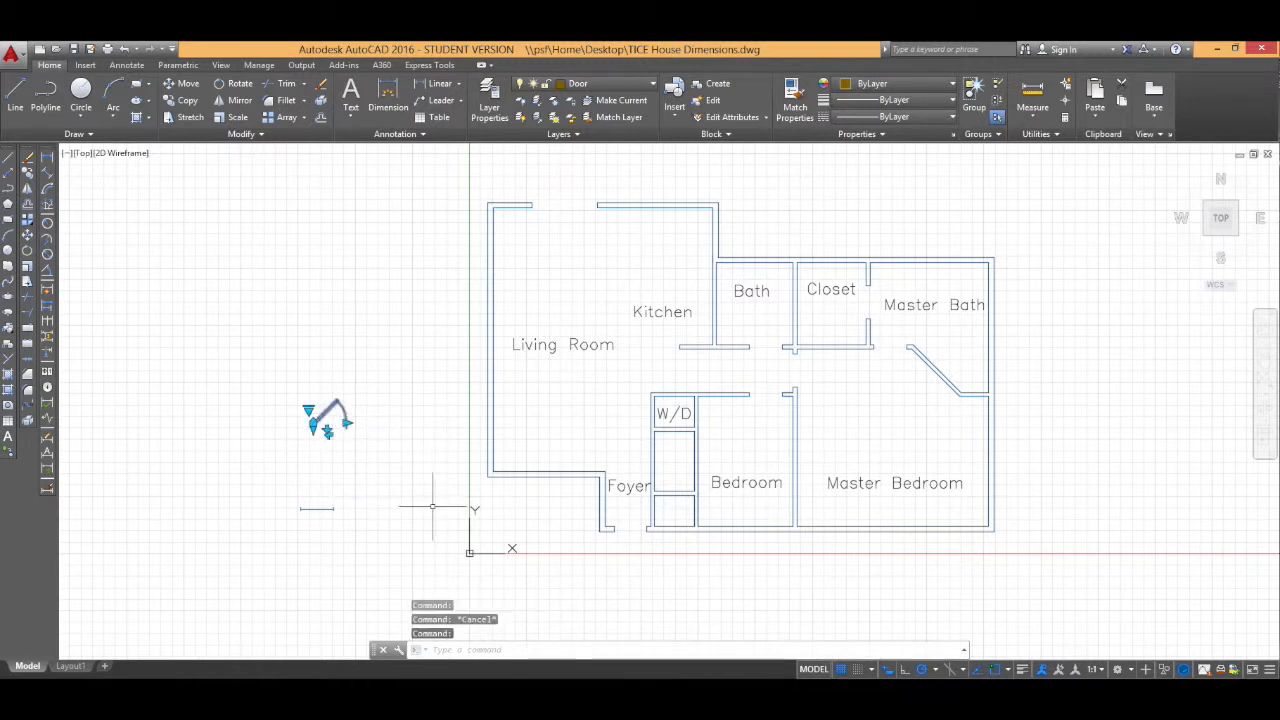
key(Escape)
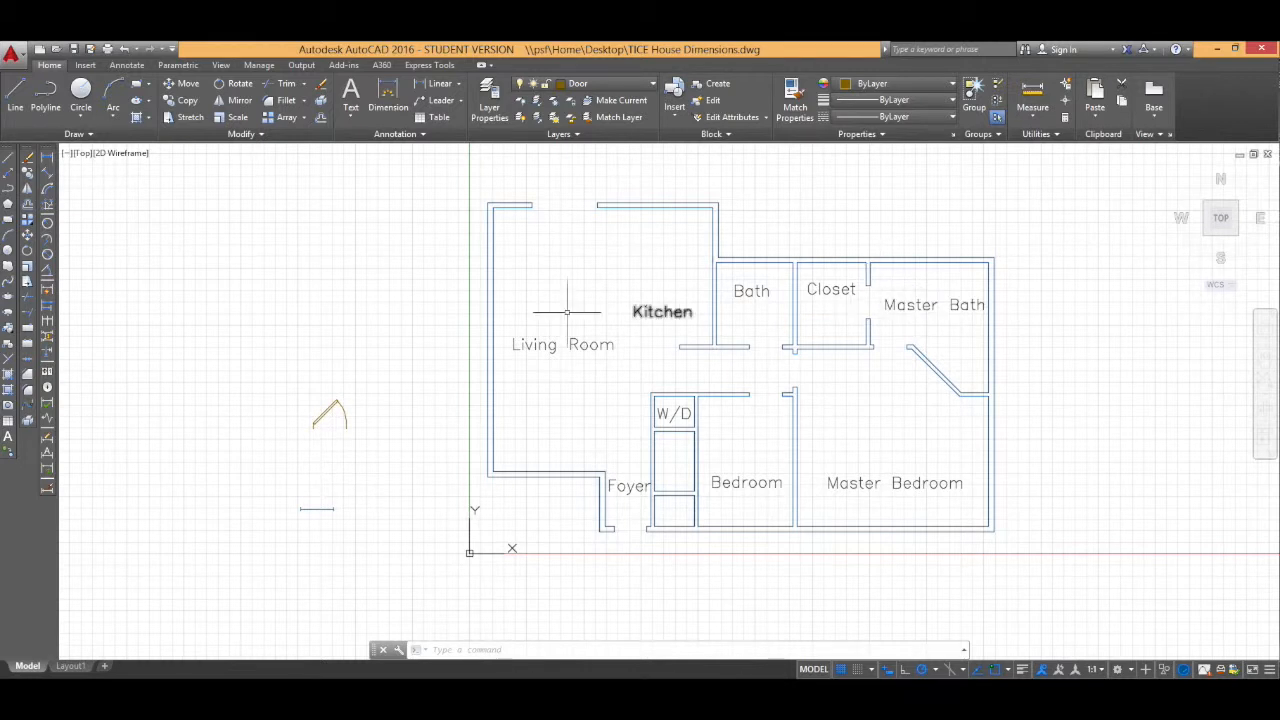
scroll(326, 425, up, 2)
scroll(326, 425, up, 2)
click(366, 424)
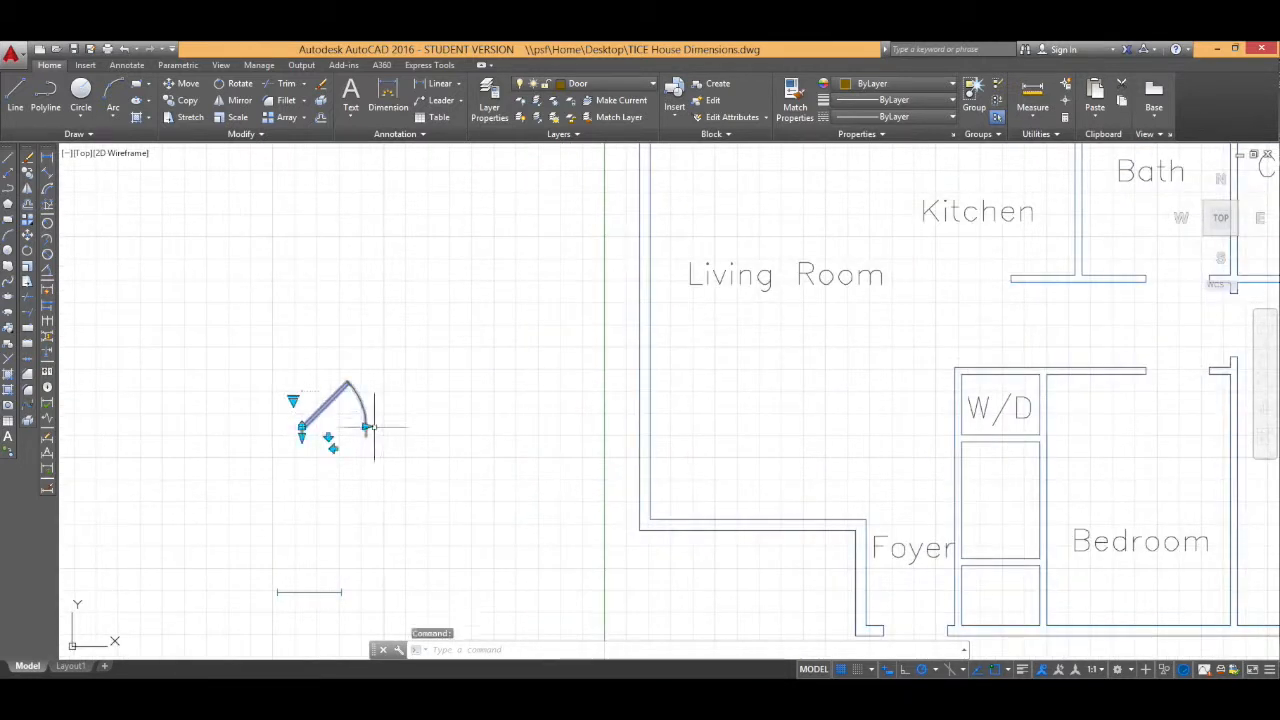
click(366, 426)
click(366, 426)
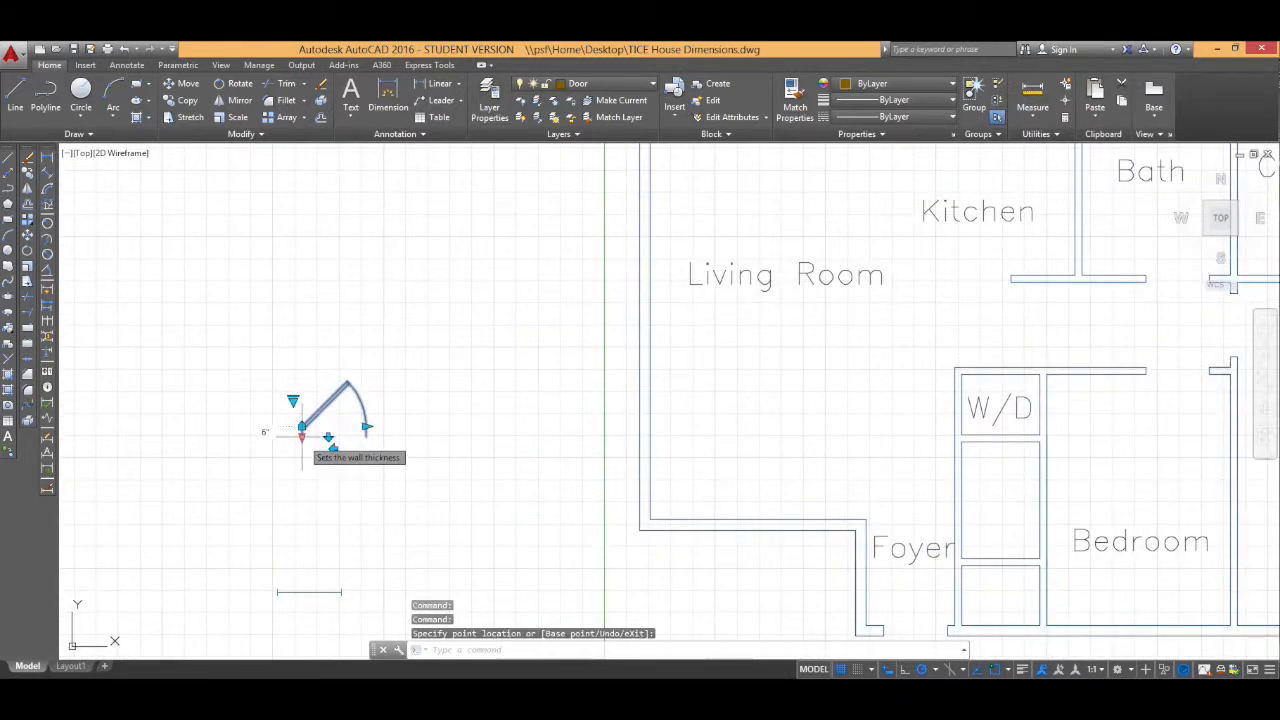
click(302, 437)
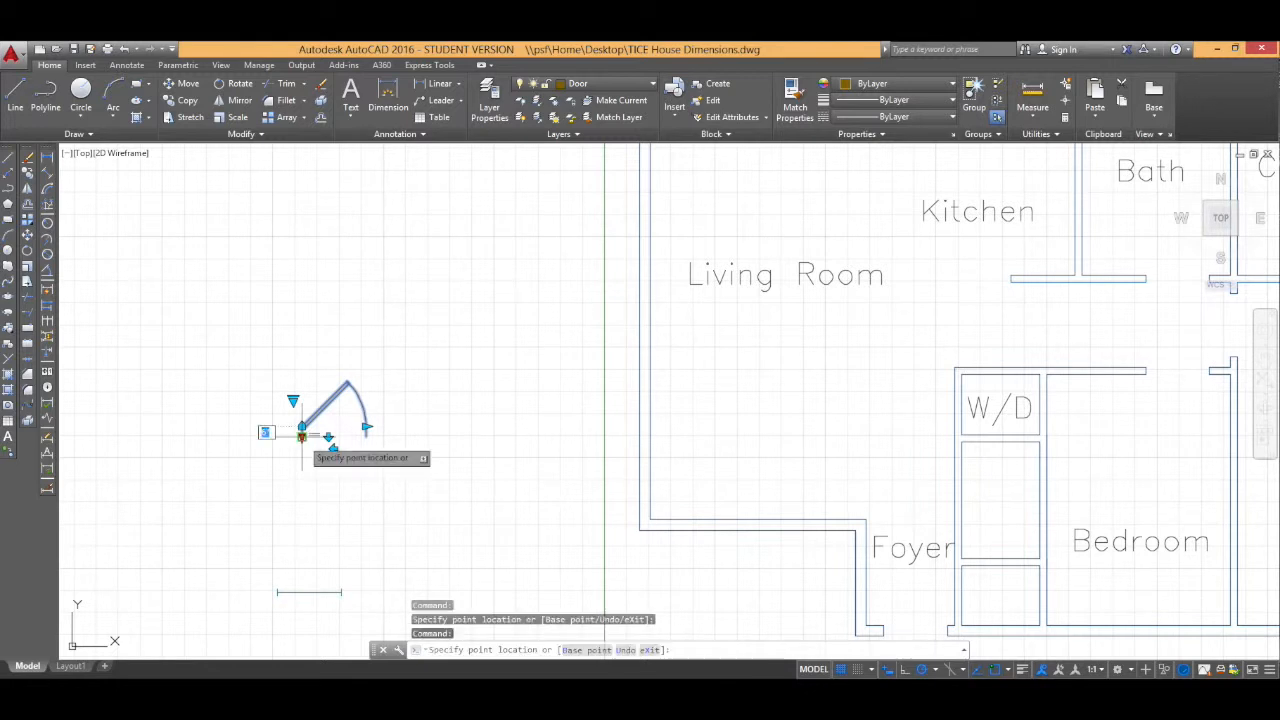
click(302, 432)
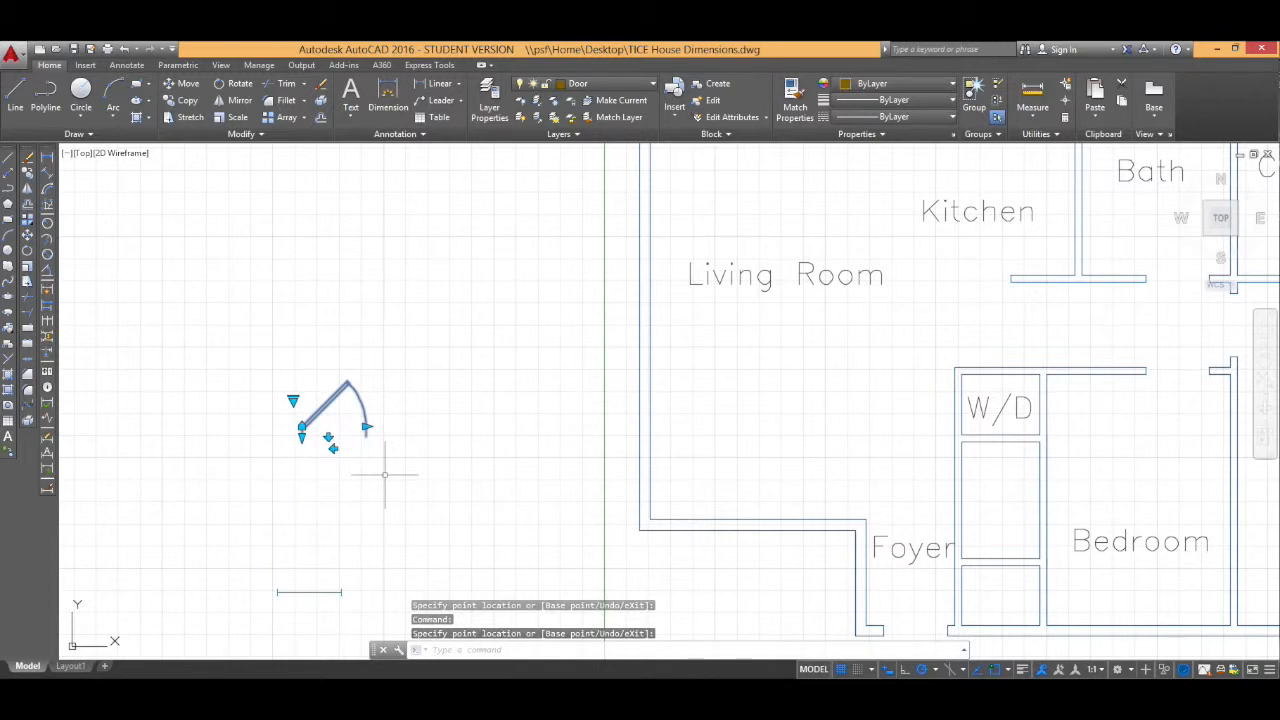
key(ctrl+c)
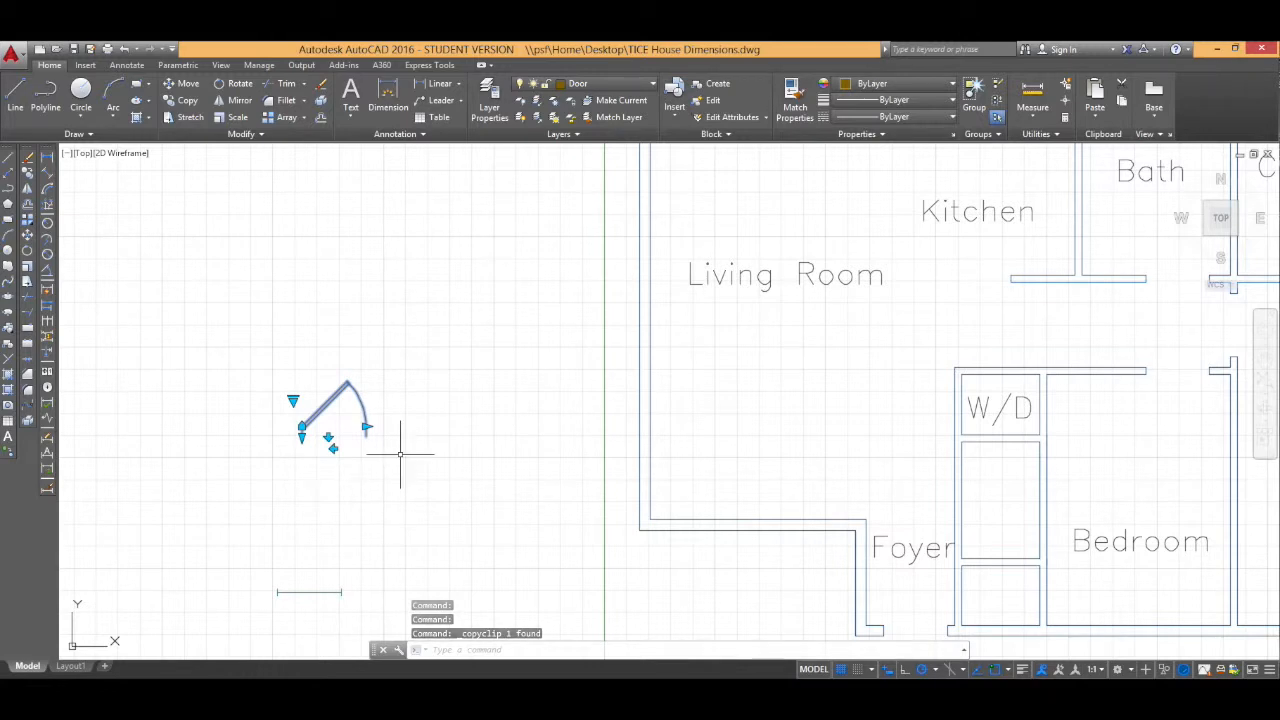
Step: Paste a copy of the door into the foyer's entrance opening at the bottom wall
scroll(400, 452, down, 4)
middle_drag(434, 451, 318, 456)
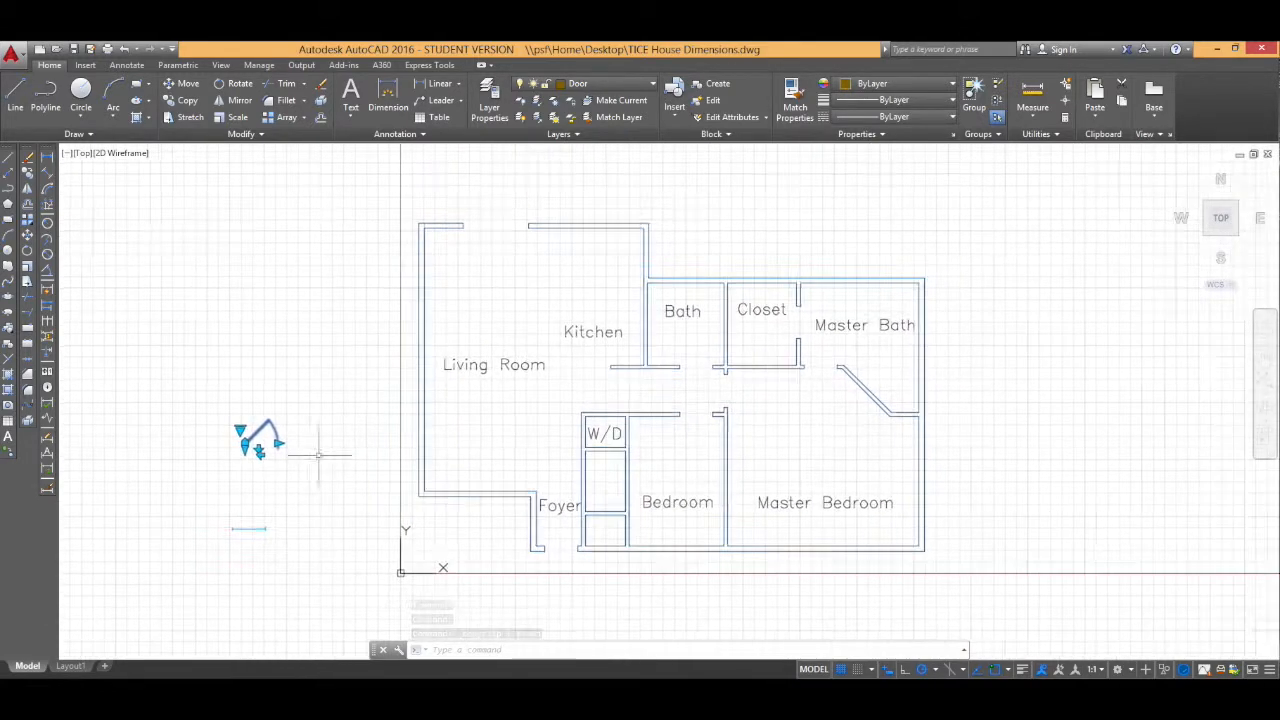
key(ctrl+v)
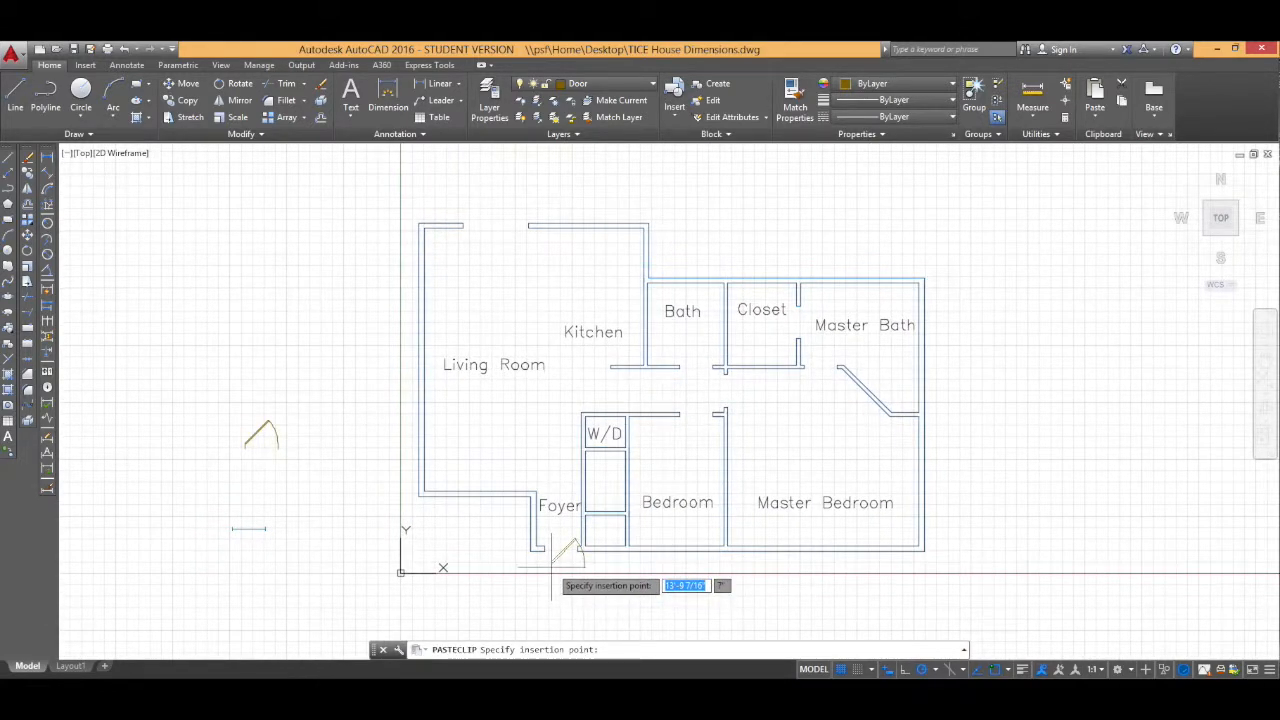
scroll(550, 565, up, 5)
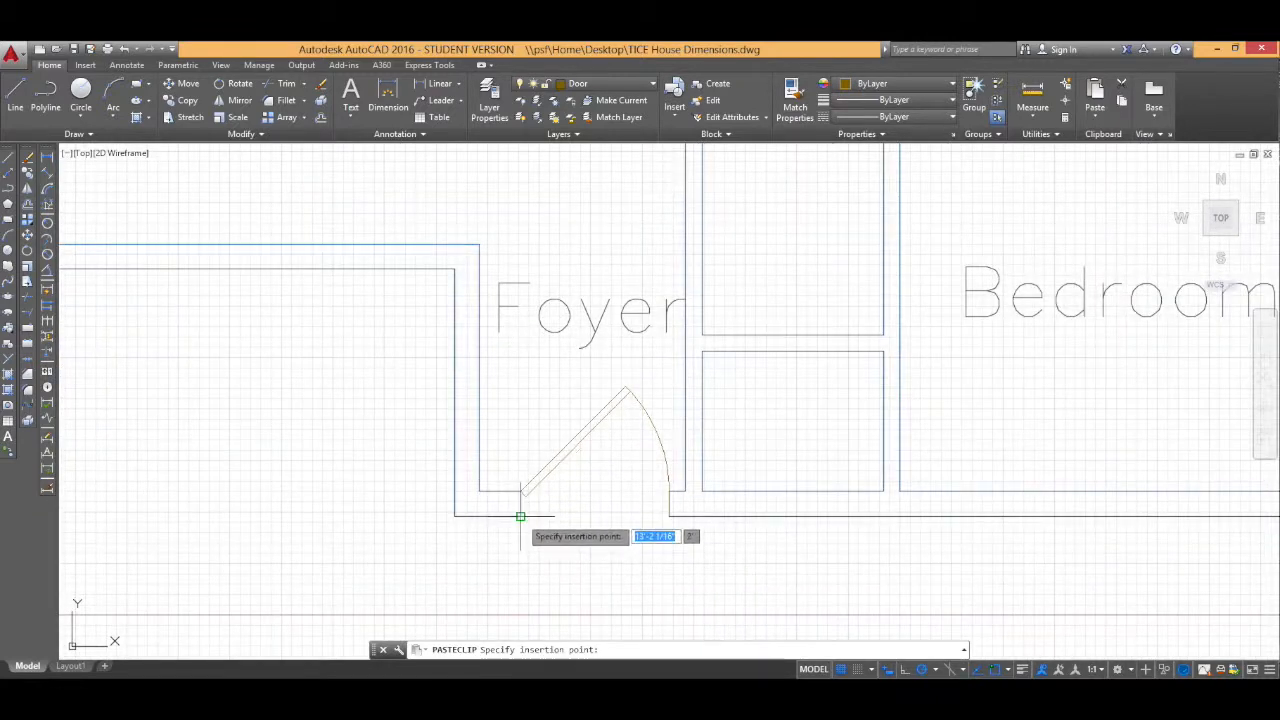
click(520, 516)
Step: Paste two door copies side by side into the opening in the living room's top wall
scroll(549, 532, down, 4)
scroll(529, 337, down, 1)
middle_drag(459, 233, 468, 473)
key(ctrl+v)
click(436, 290)
key(ctrl+v)
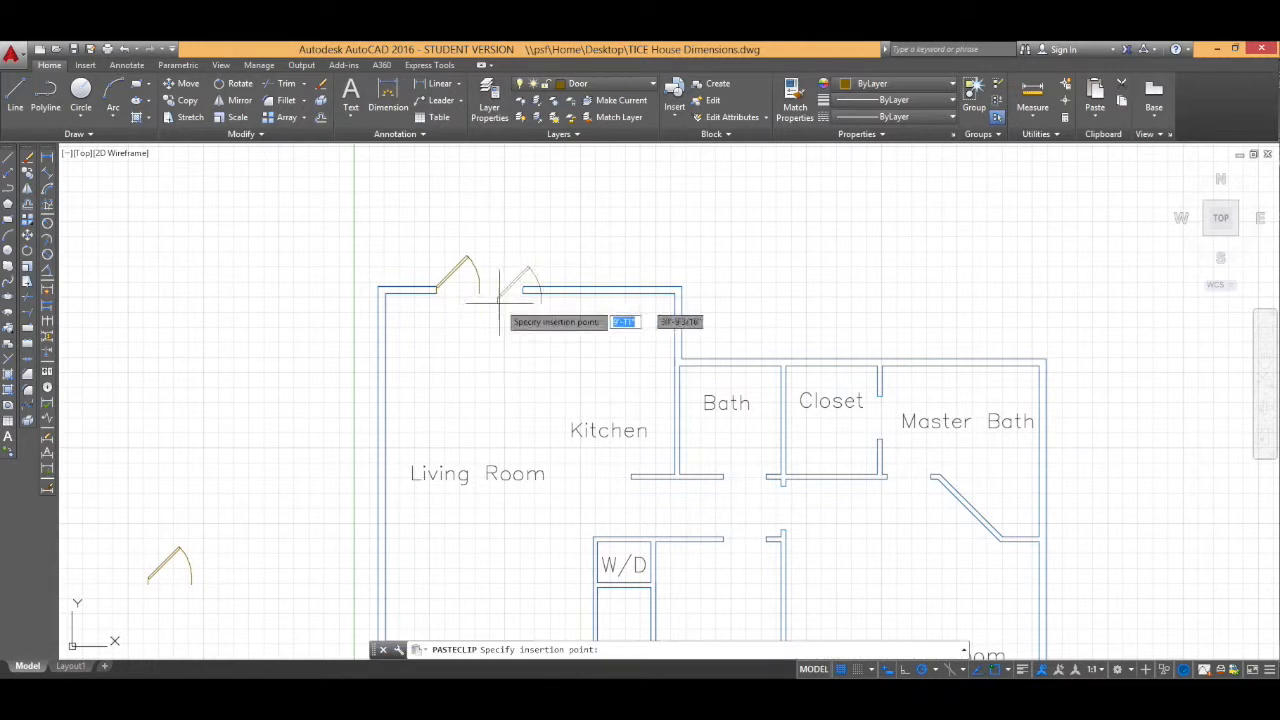
click(525, 290)
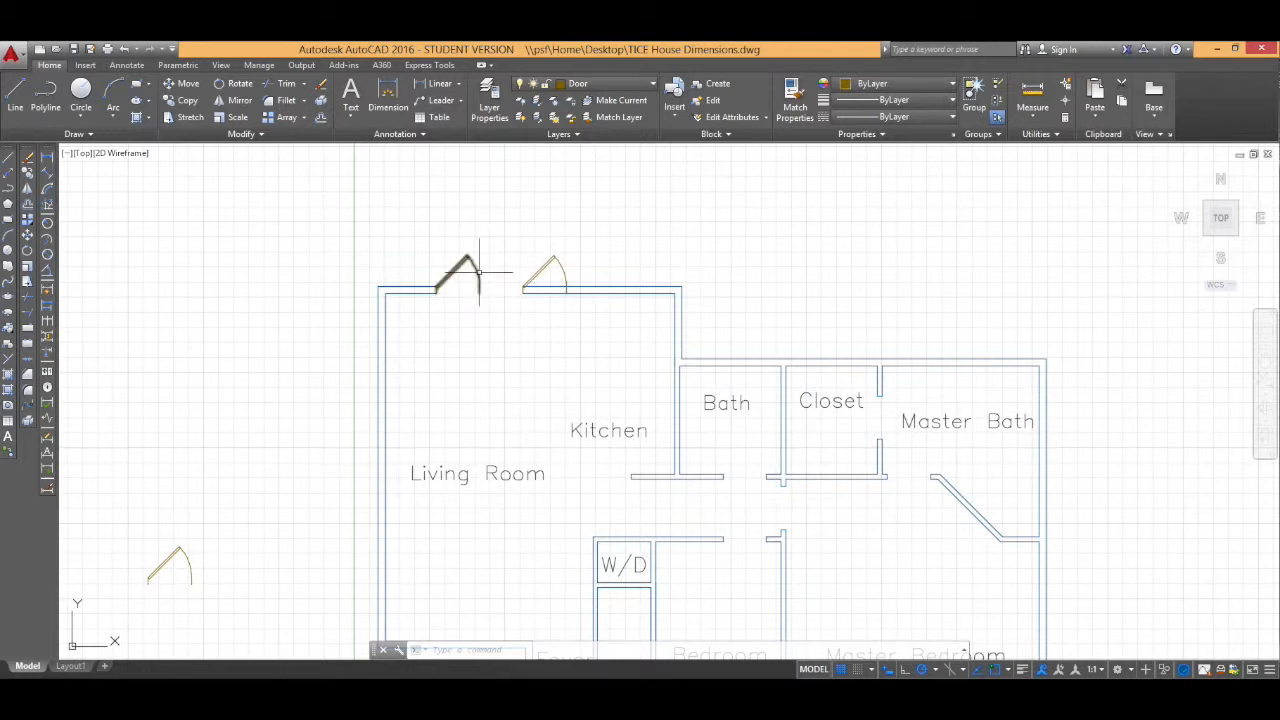
Step: Reposition the second living room door with its grips so the two doors form a double door in the top wall opening
click(560, 275)
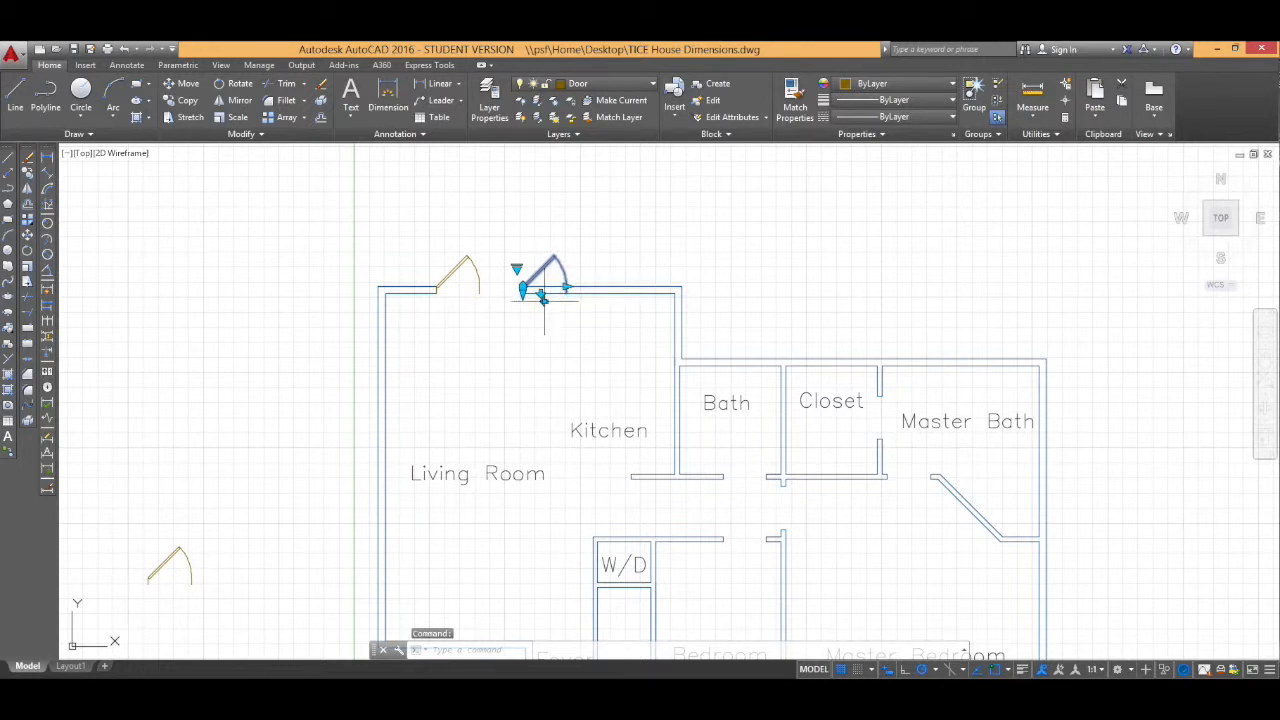
click(521, 290)
click(456, 297)
key(Escape)
Step: Copy the spare door block and paste a copy into the hallway opening above the bedroom
middle_drag(578, 374, 460, 267)
click(72, 457)
key(ctrl+c)
key(ctrl+v)
click(605, 430)
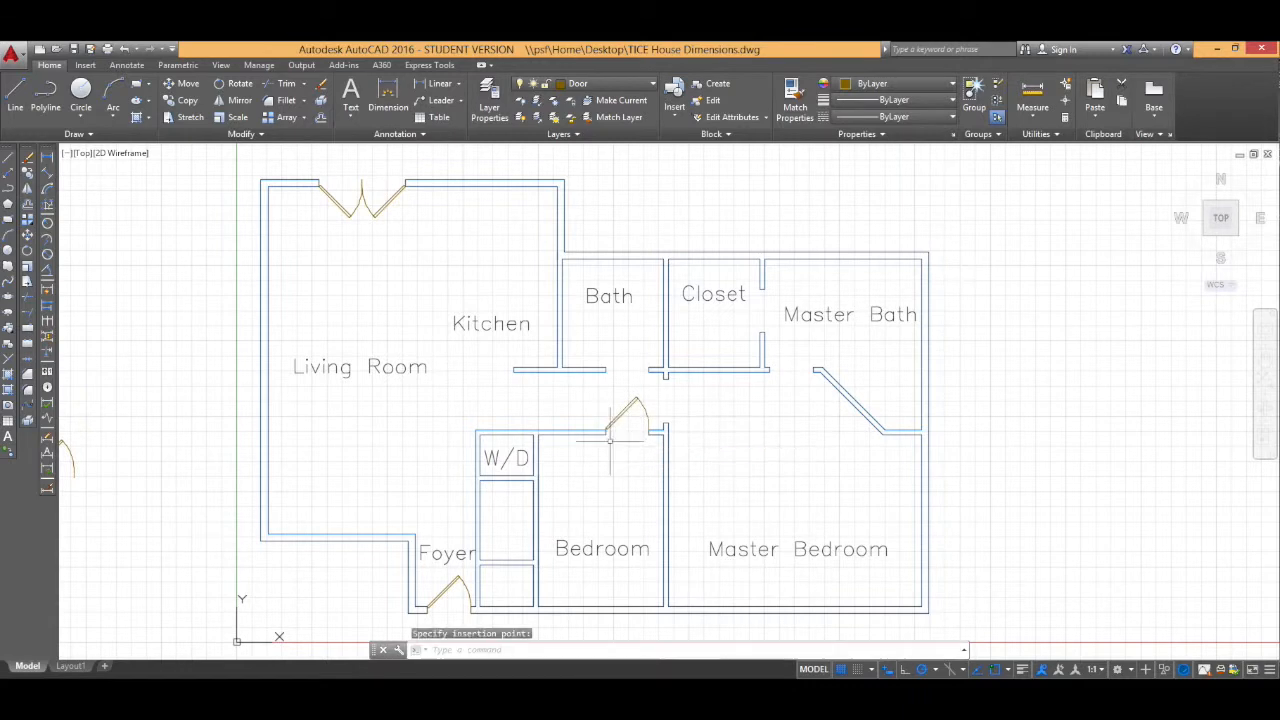
Step: Paste four more door copies into the bath, master bath, master bedroom and closet wall openings
scroll(606, 430, up, 2)
key(ctrl+v)
click(601, 349)
key(ctrl+v)
click(838, 351)
key(ctrl+v)
click(689, 430)
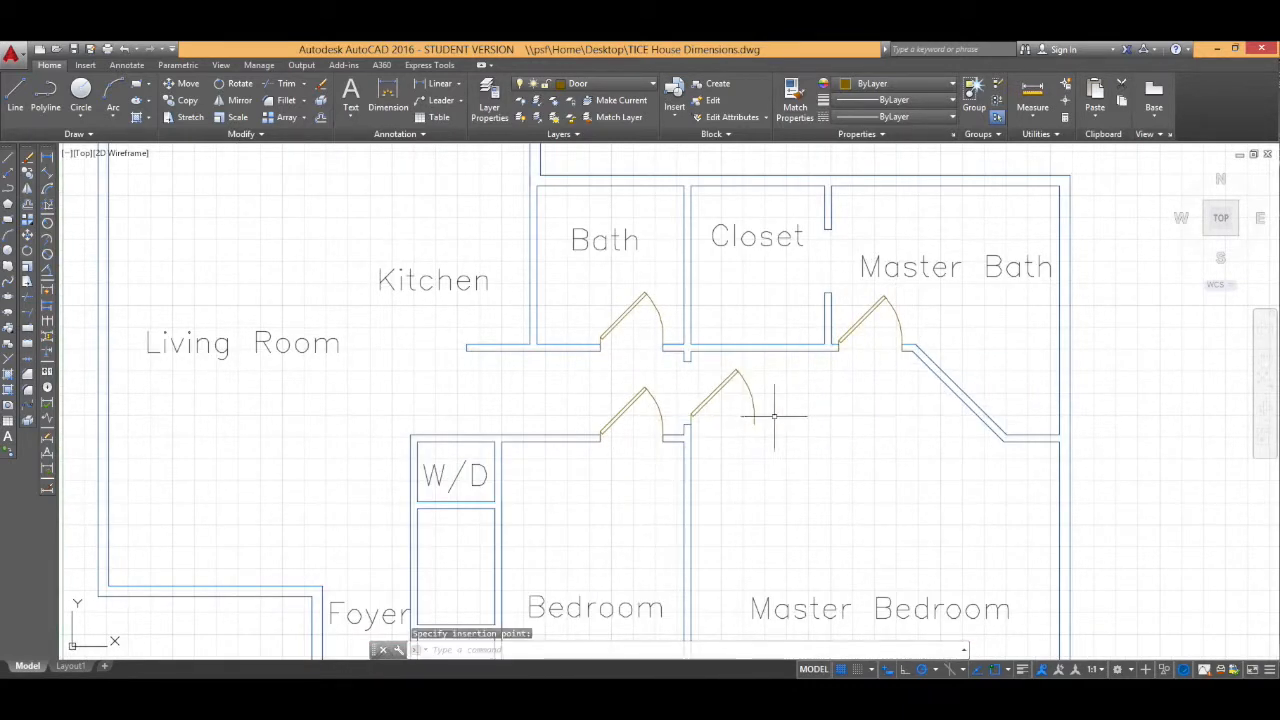
click(831, 286)
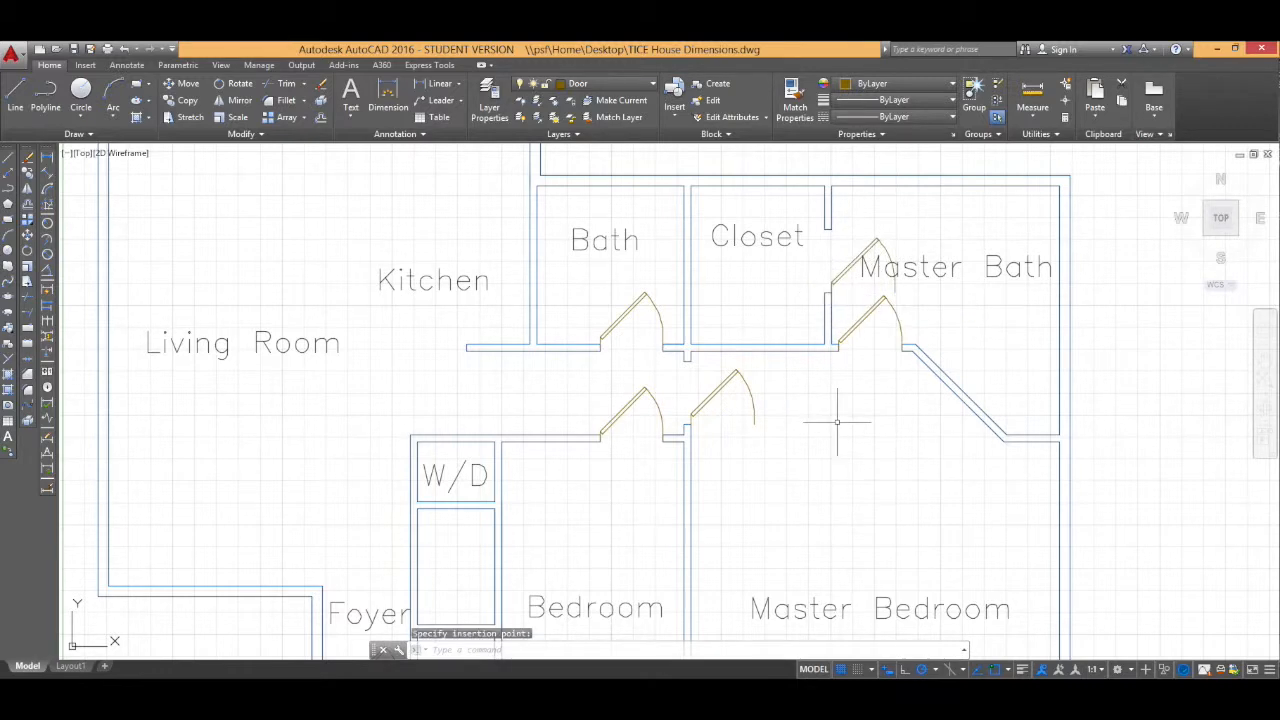
Step: Flip the bedroom door so it swings into the bedroom
scroll(795, 450, down, 2)
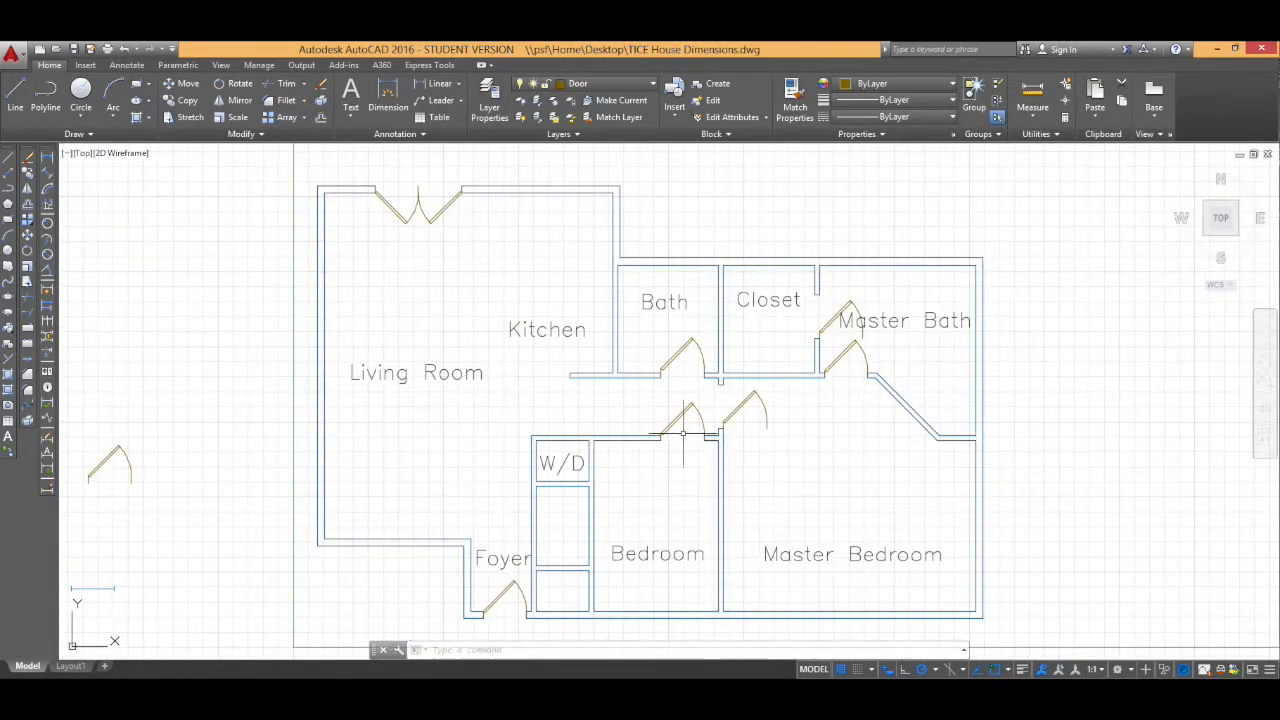
scroll(514, 451, down, 1)
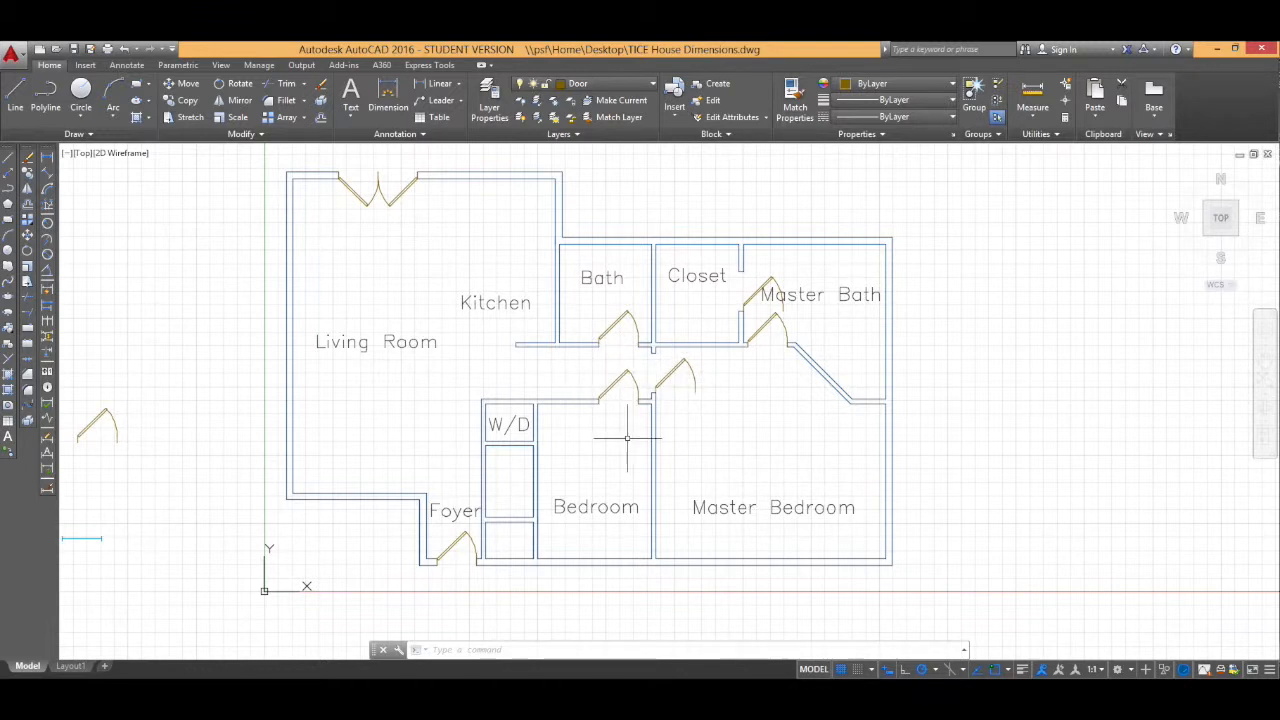
click(622, 384)
click(607, 380)
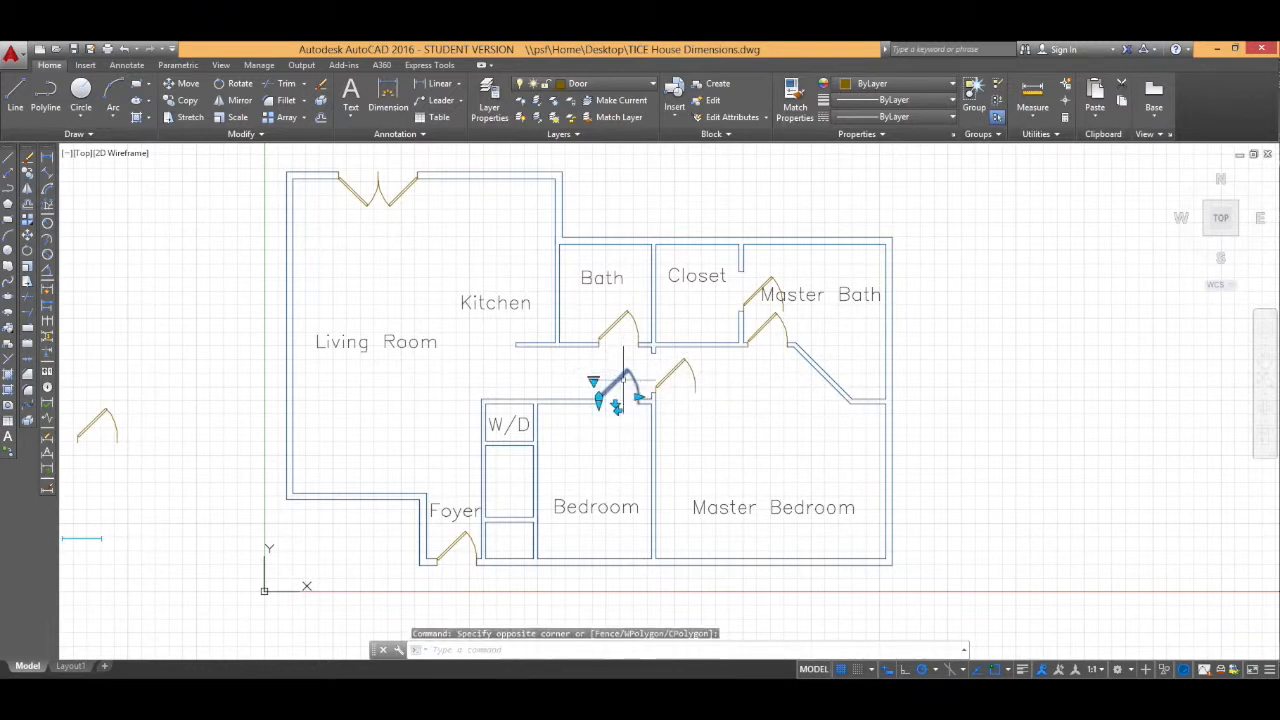
click(617, 411)
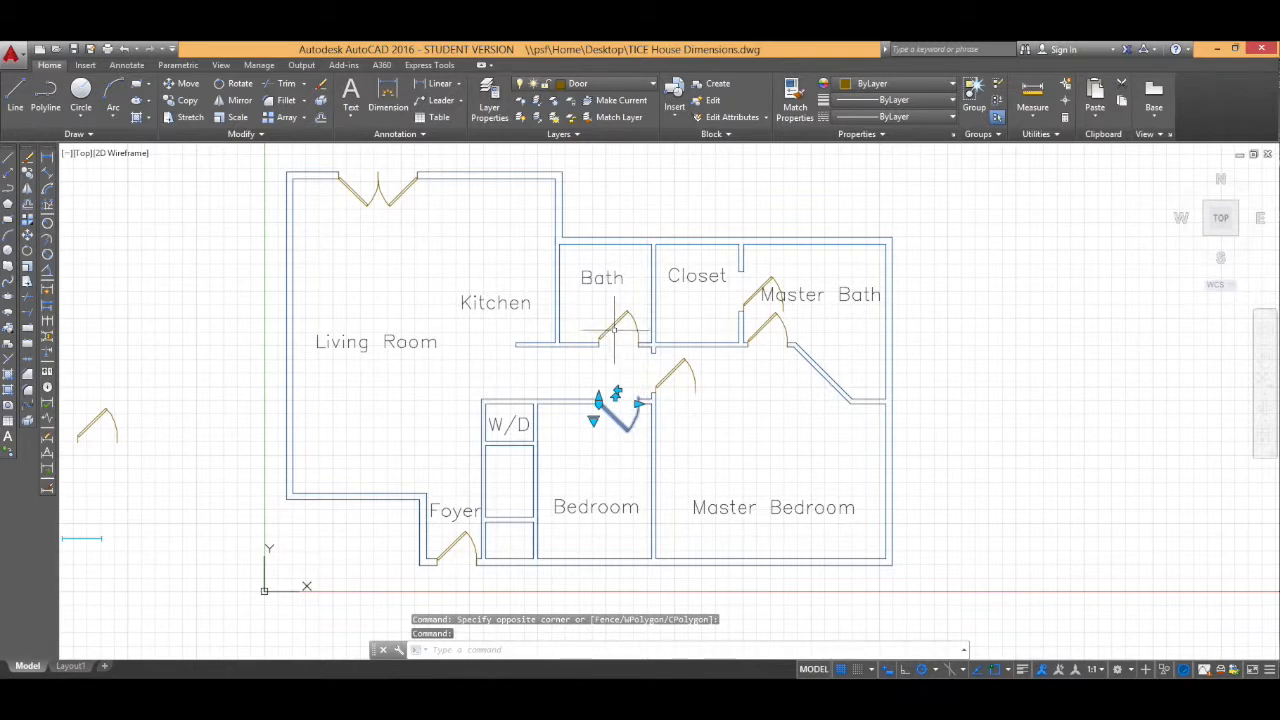
key(Escape)
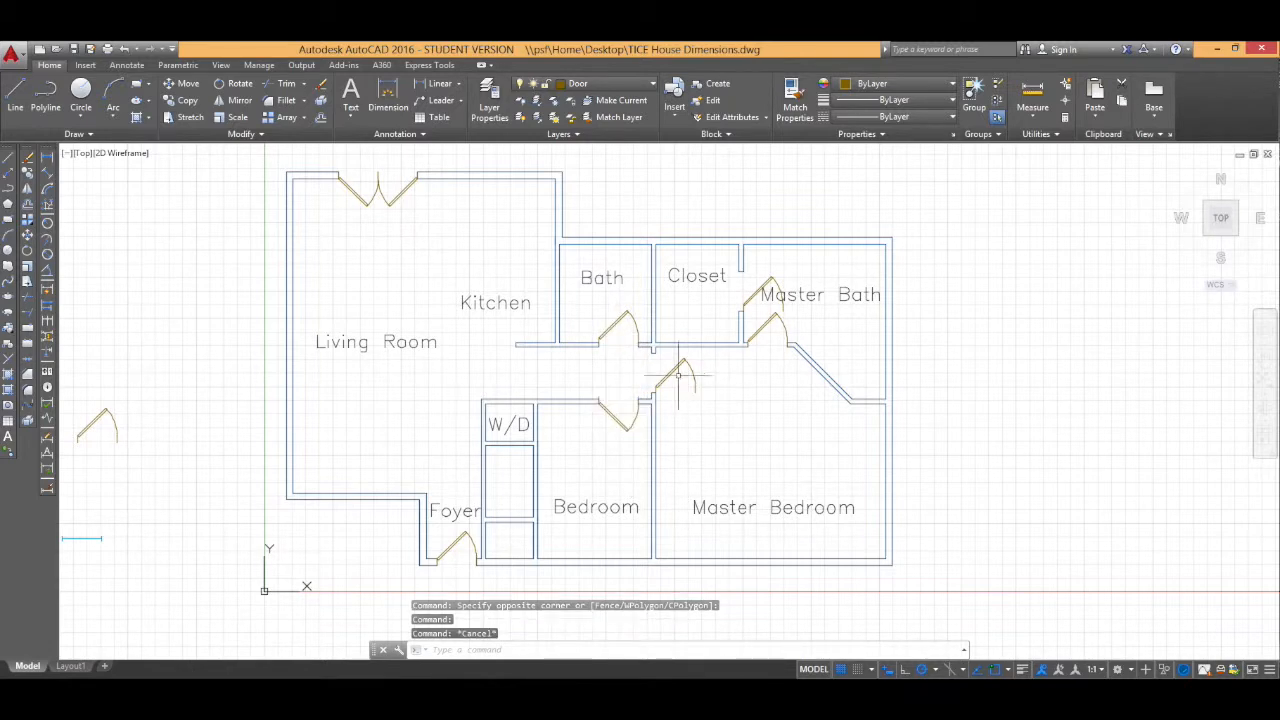
Step: Rotate the master bedroom door 90° about its hinge point to fit the vertical wall opening
click(679, 376)
scroll(670, 400, up, 5)
text(ro)
key(Return)
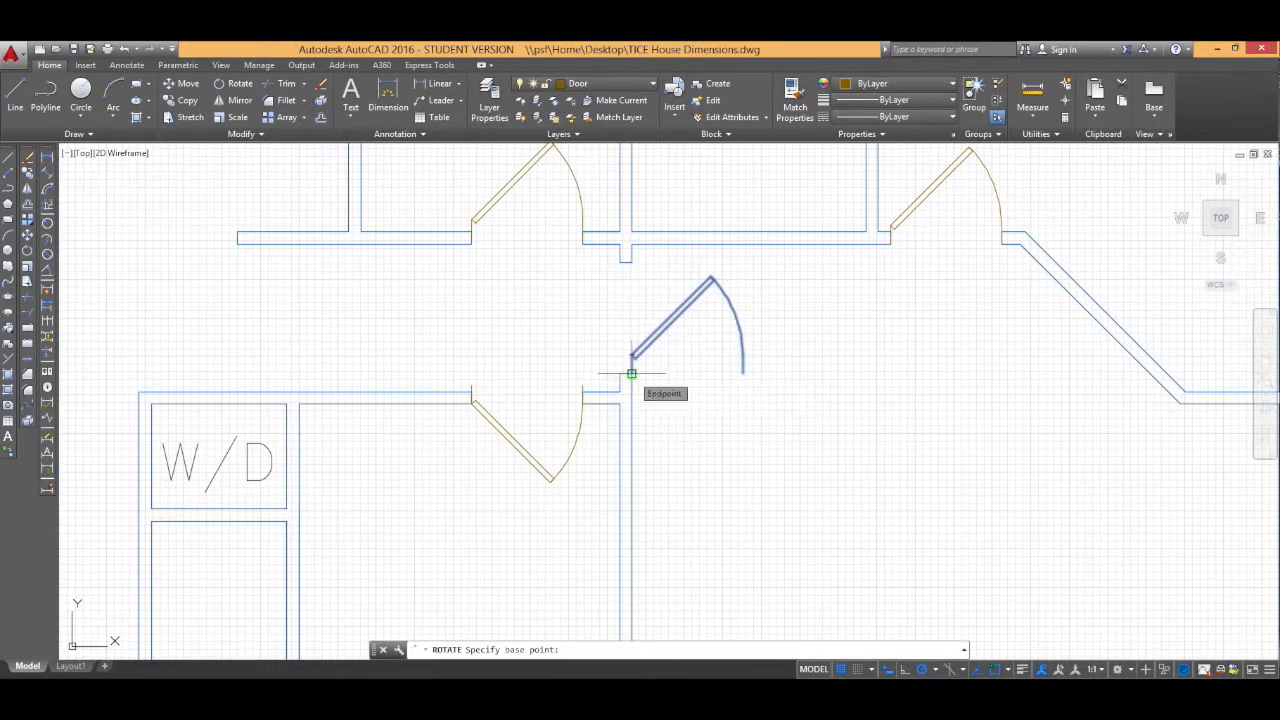
click(631, 373)
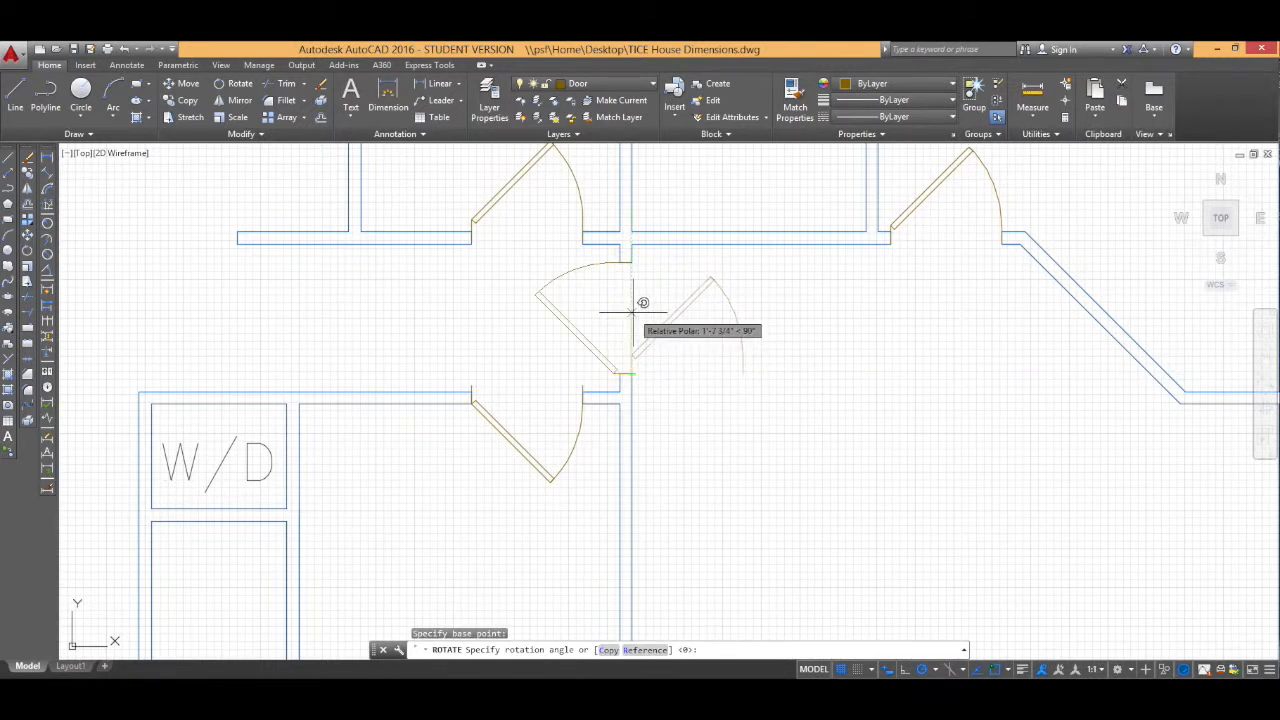
key(Return)
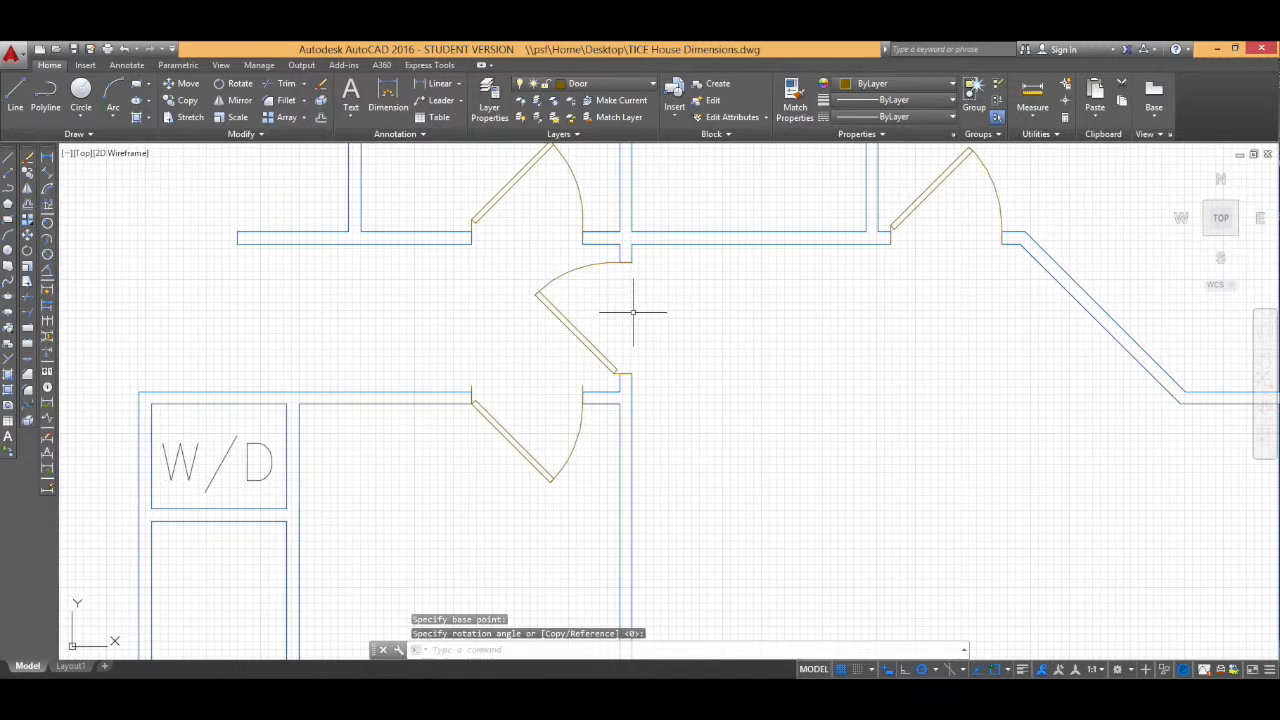
Step: Rotate the closet door 90° about its hinge so it sits in the closet's vertical wall
scroll(720, 380, down, 5)
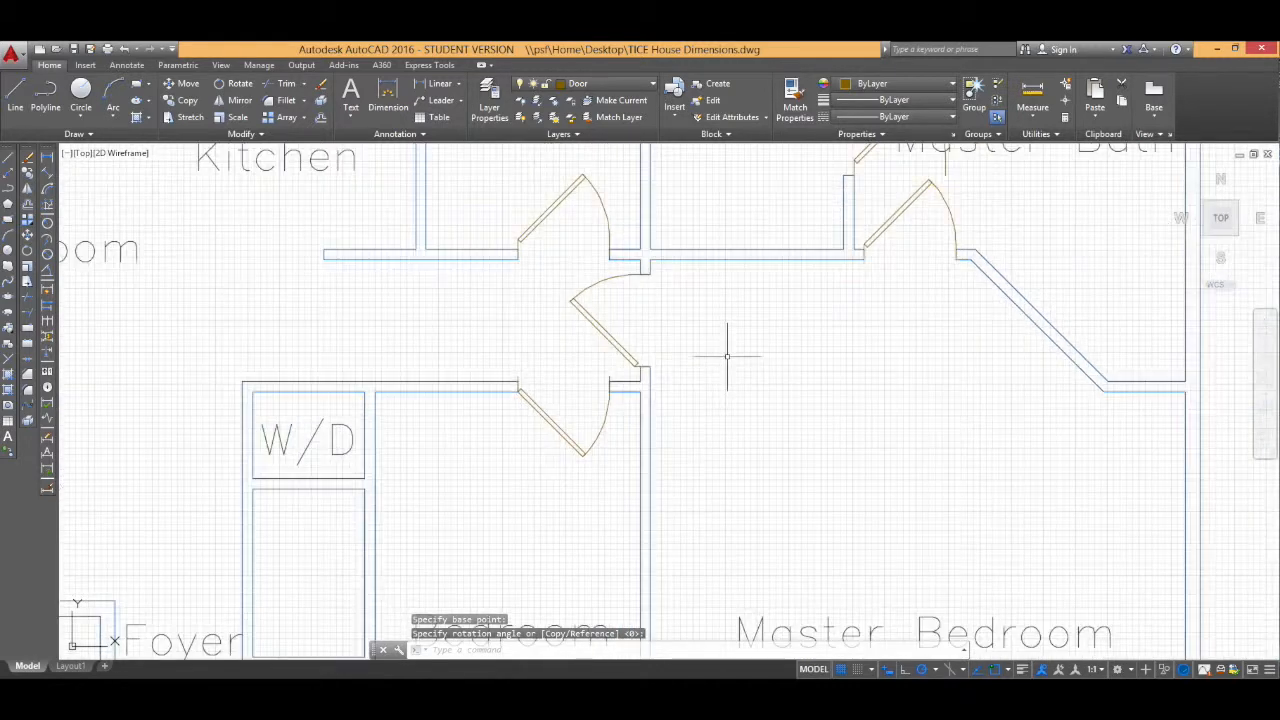
middle_drag(736, 306, 617, 438)
click(700, 352)
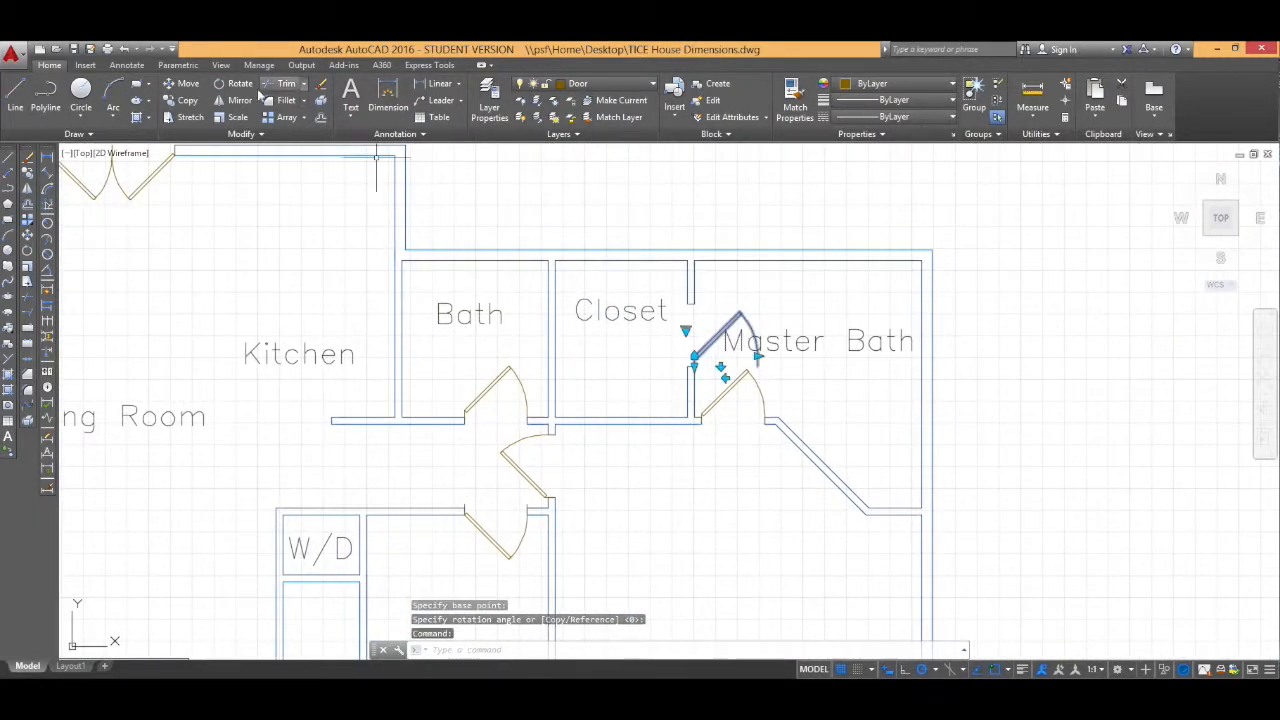
key(Return)
click(695, 369)
click(696, 288)
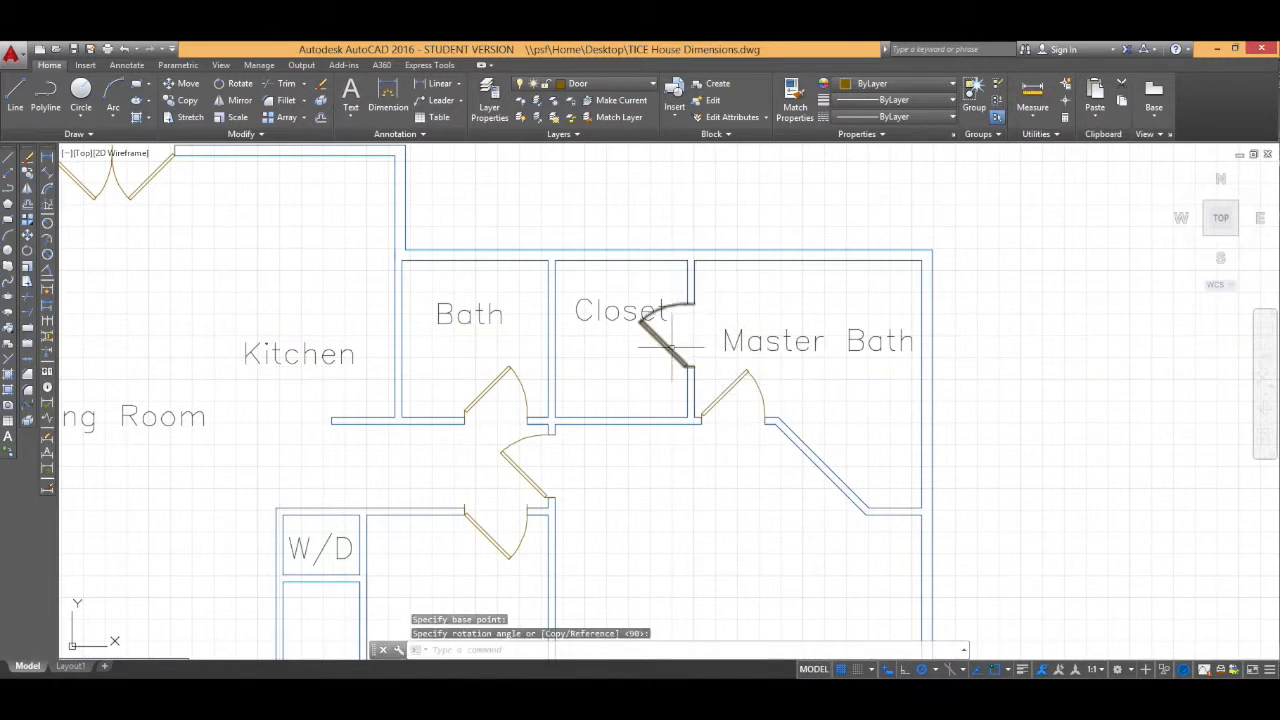
Step: Select the bath door and reposition its hinge grip onto the wall line
middle_drag(438, 478, 505, 347)
middle_drag(638, 283, 644, 407)
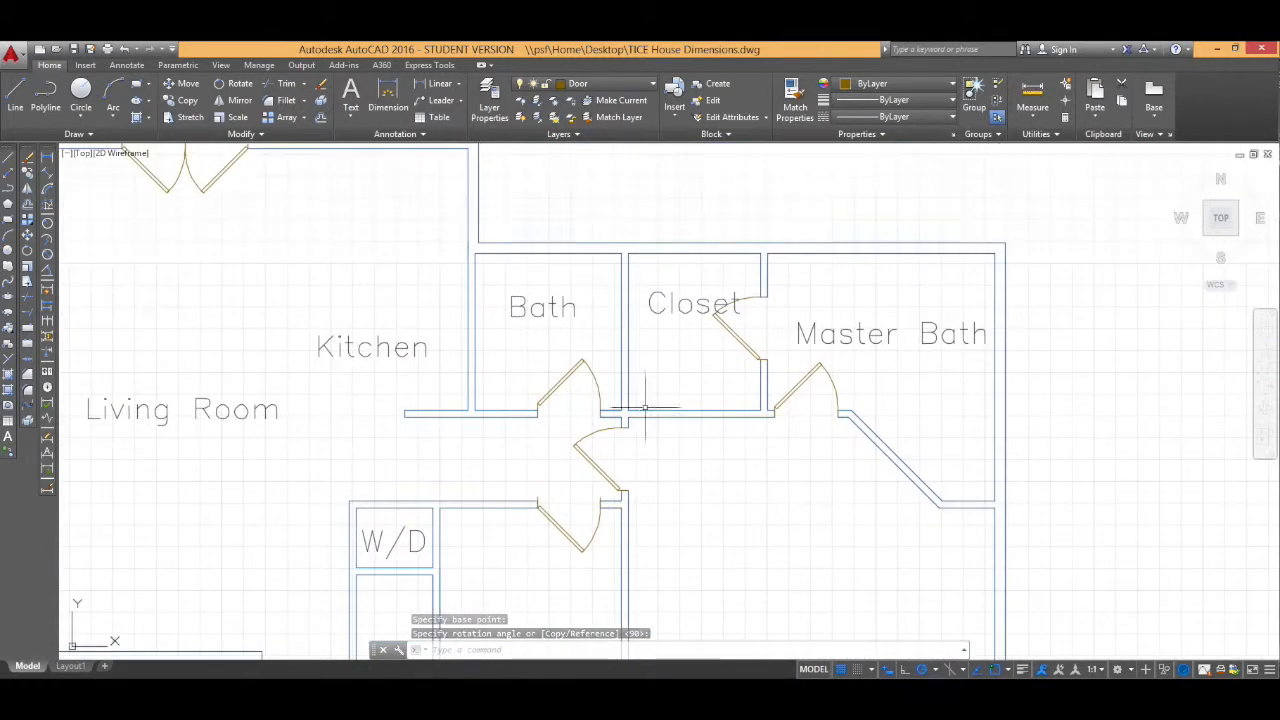
click(553, 393)
scroll(537, 410, up, 3)
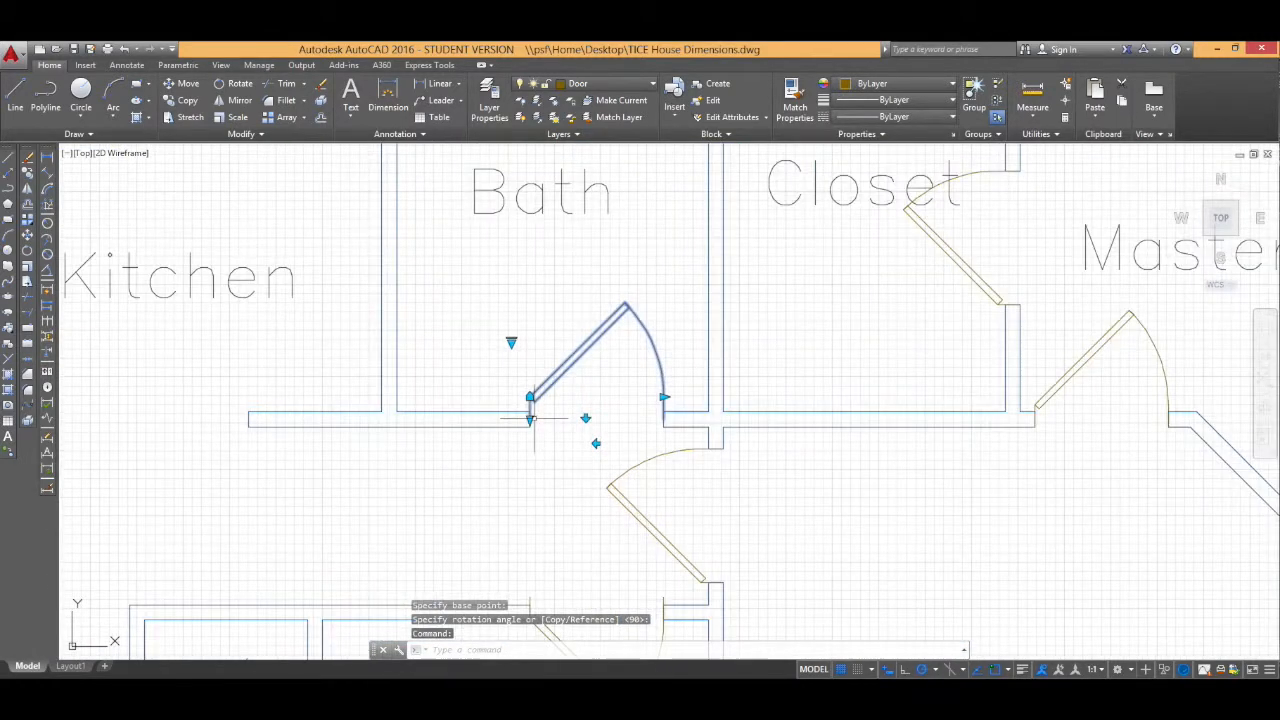
click(529, 406)
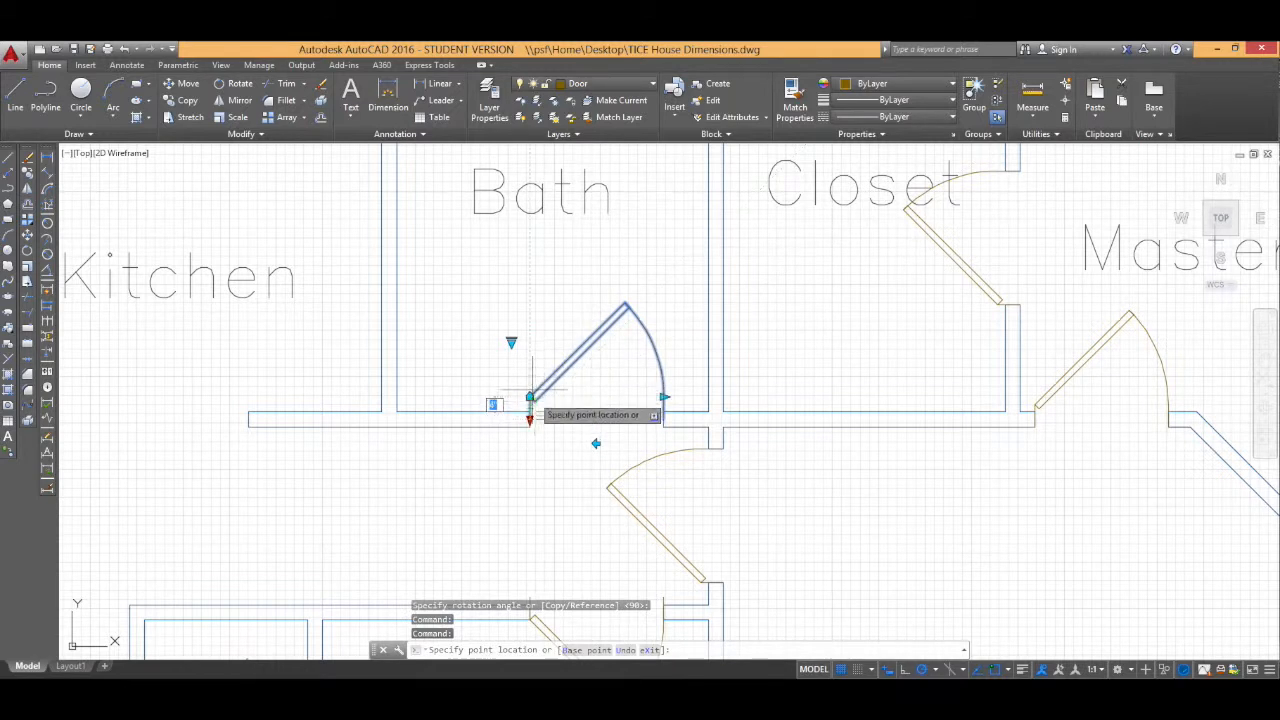
click(530, 397)
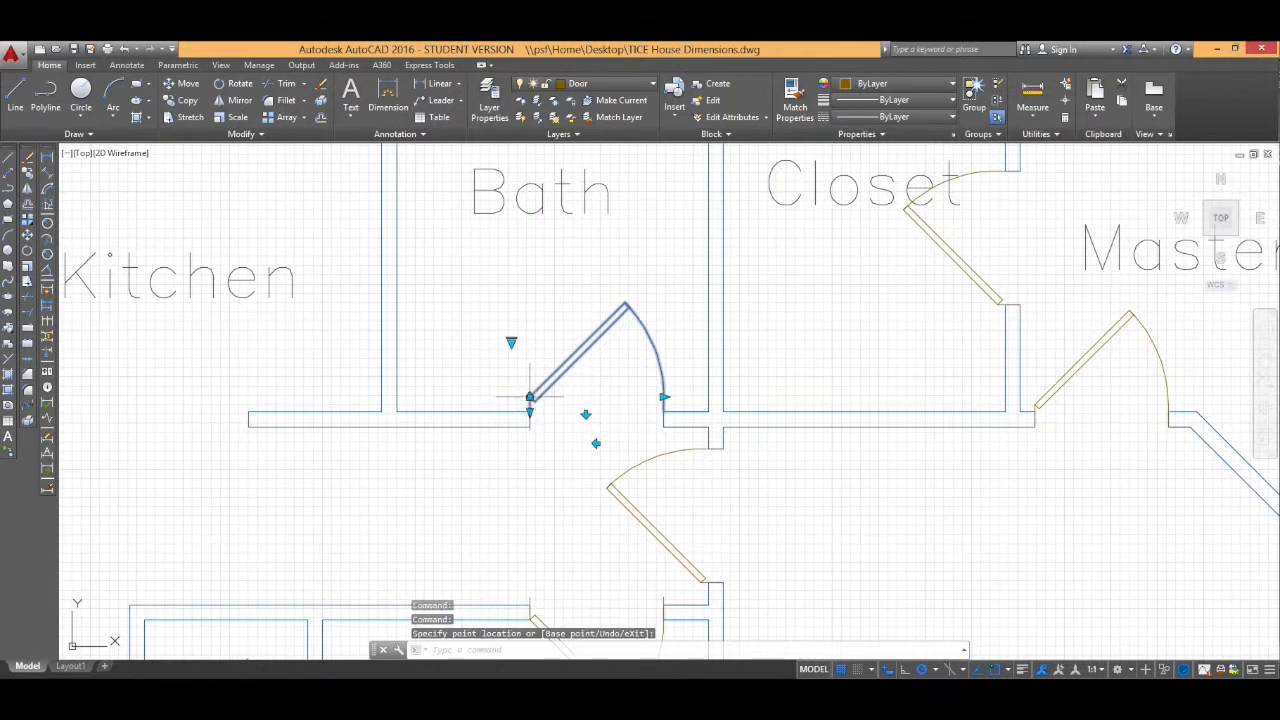
Step: Adjust the master bedroom, closet and master bath doors with their grips to align with their wall openings
click(646, 465)
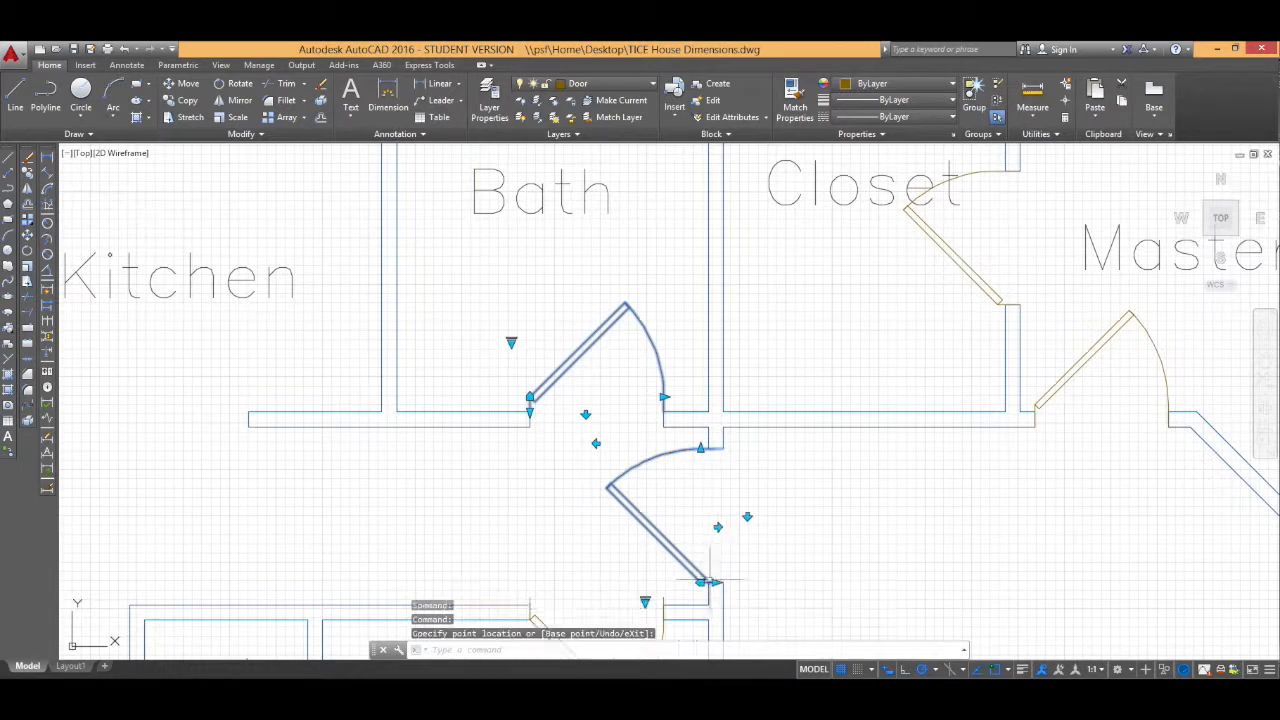
middle_drag(710, 580, 696, 377)
click(518, 394)
middle_drag(906, 157, 750, 380)
click(828, 323)
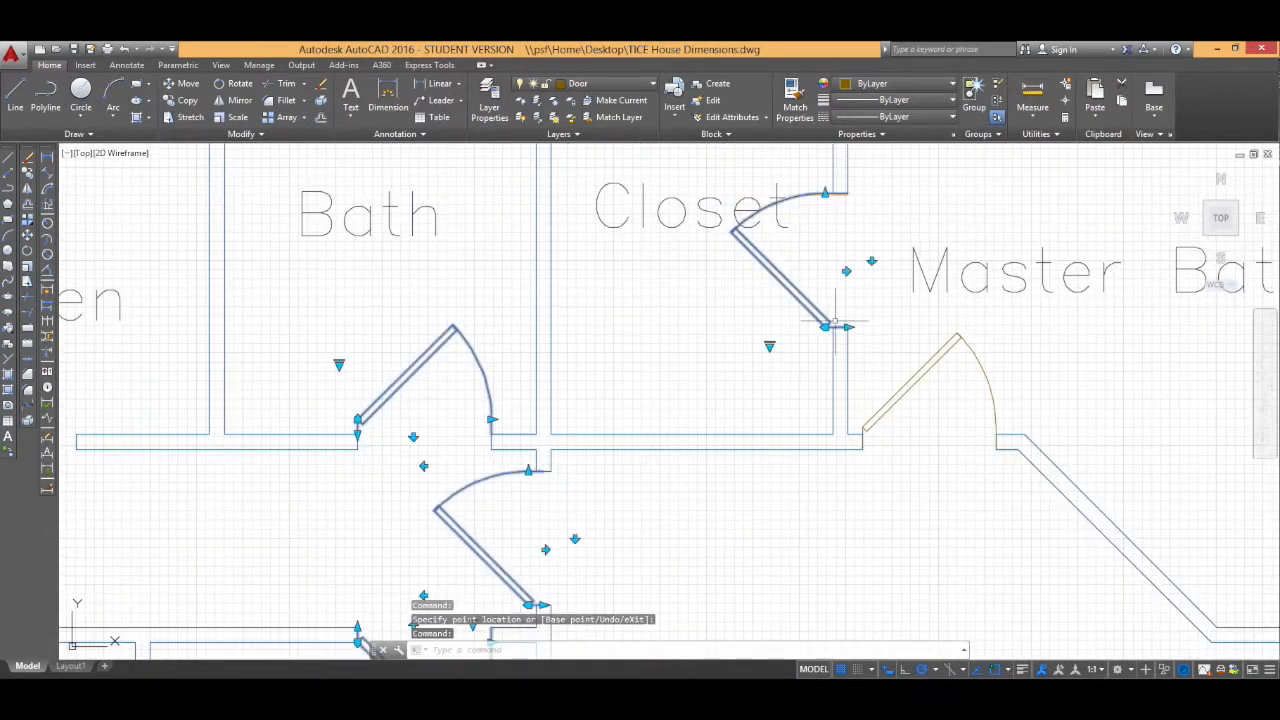
click(868, 422)
click(862, 450)
click(862, 450)
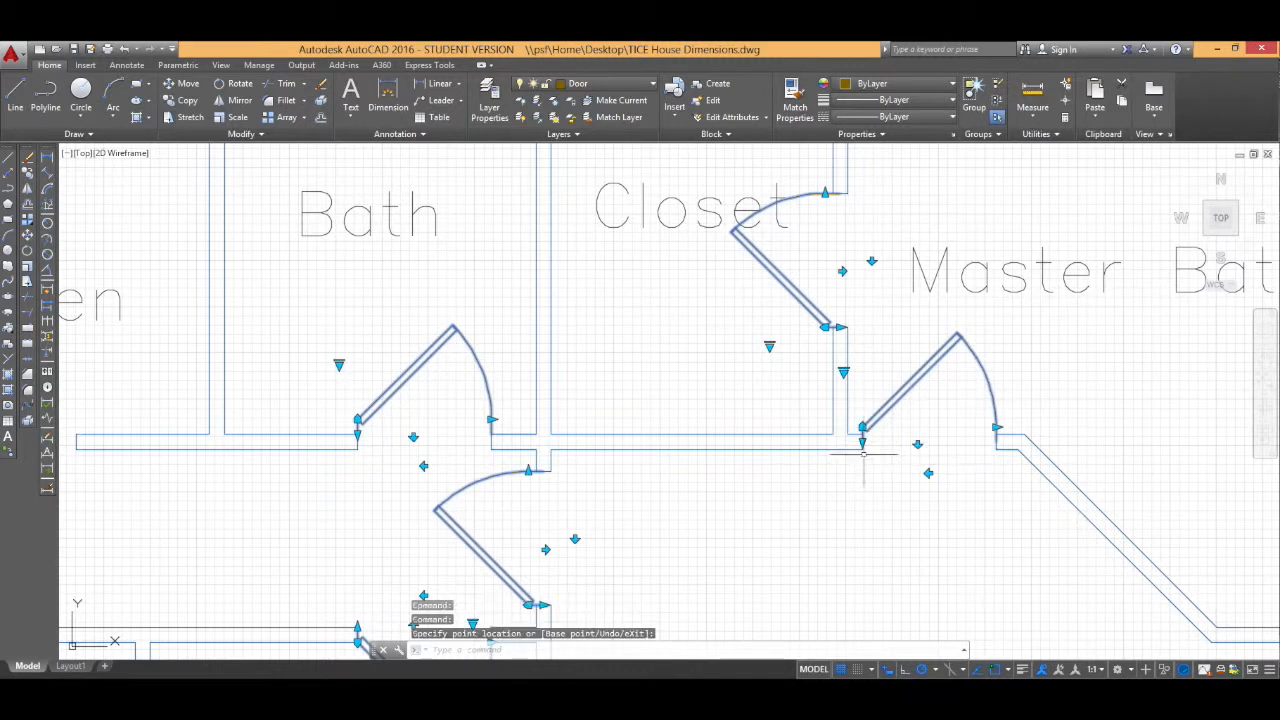
key(Escape)
Step: Move the master bath door down onto the wall line
click(868, 424)
click(184, 83)
click(864, 441)
click(863, 449)
Step: Move the closet door slightly so it sits within its opening
click(829, 322)
click(833, 327)
click(833, 327)
key(ctrl+z)
click(829, 321)
key(m)
key(Return)
click(829, 323)
click(834, 327)
Step: Move the bath door down onto the wall line
click(402, 382)
click(27, 235)
click(358, 421)
click(358, 435)
Step: Move the master bedroom door right so its hinge meets the wall
middle_drag(468, 535, 428, 305)
click(428, 305)
click(27, 235)
click(504, 374)
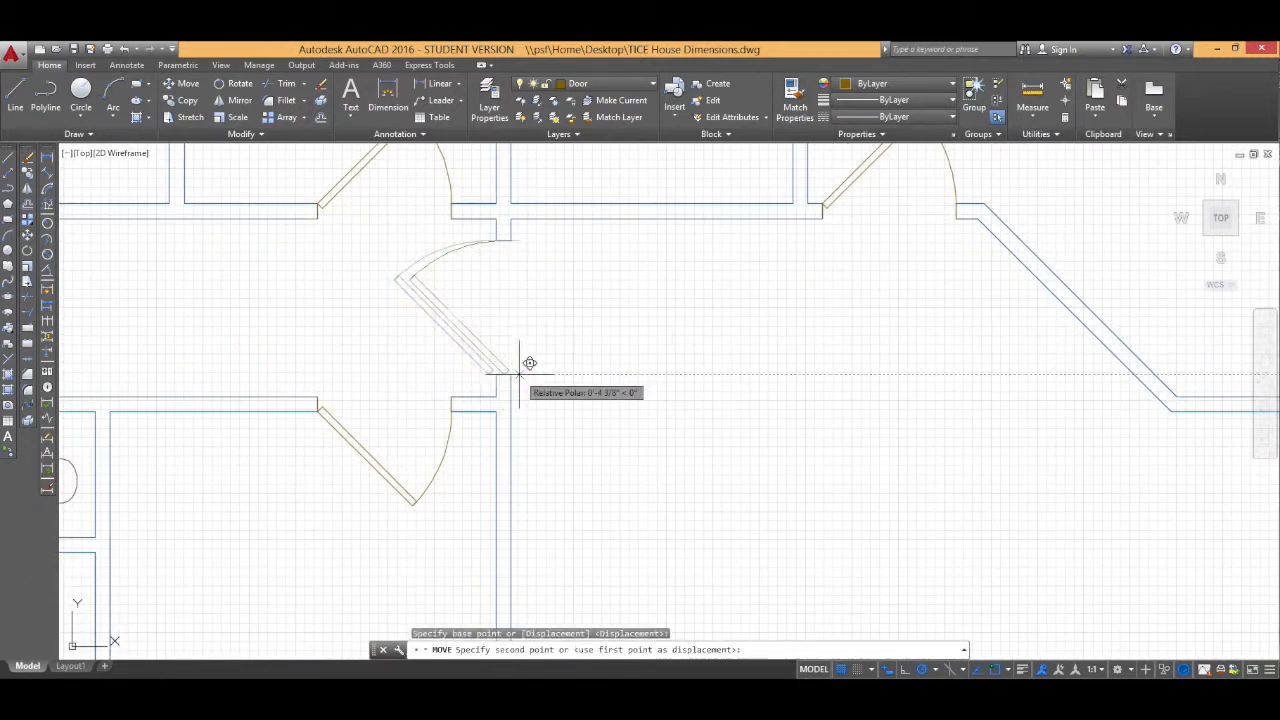
click(511, 374)
middle_drag(367, 429, 480, 354)
scroll(471, 359, down, 5)
click(508, 327)
click(532, 318)
key(Escape)
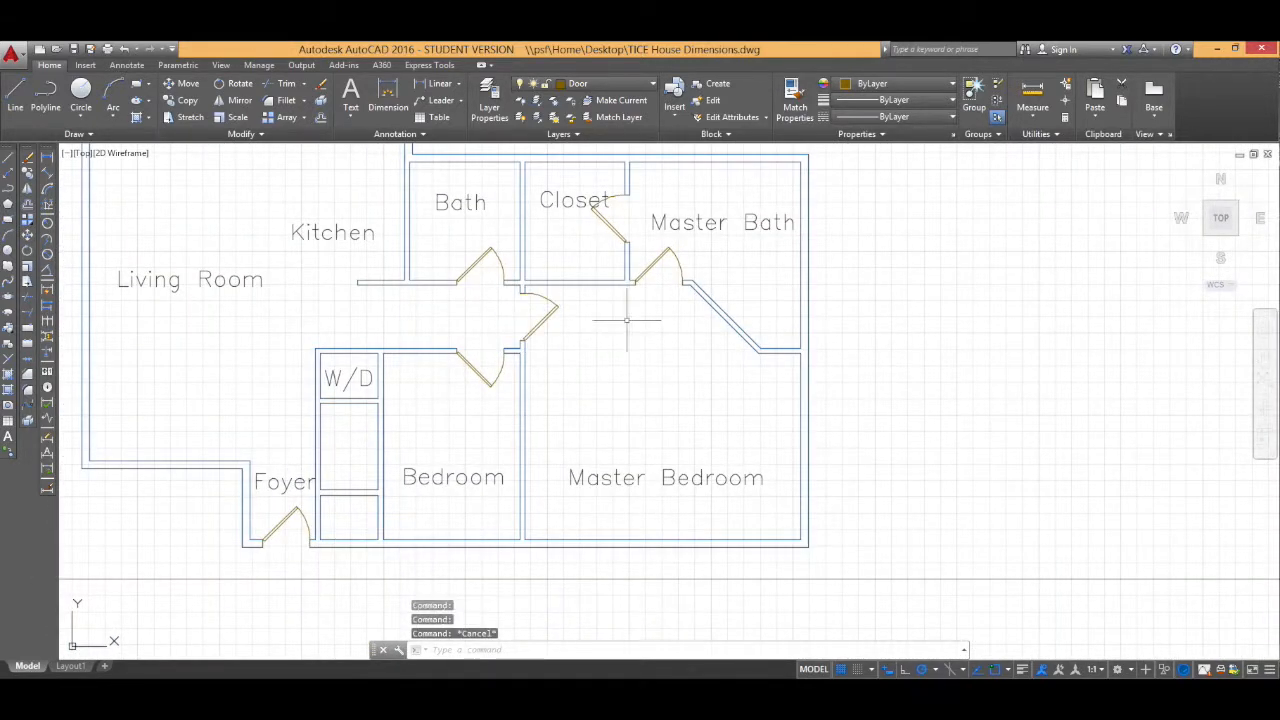
Step: Flip the closet door's swing direction
click(611, 226)
click(606, 245)
key(Escape)
Step: Flip the bath and bedroom doors so they swing the other way
click(476, 263)
click(451, 258)
key(Escape)
click(476, 370)
click(451, 374)
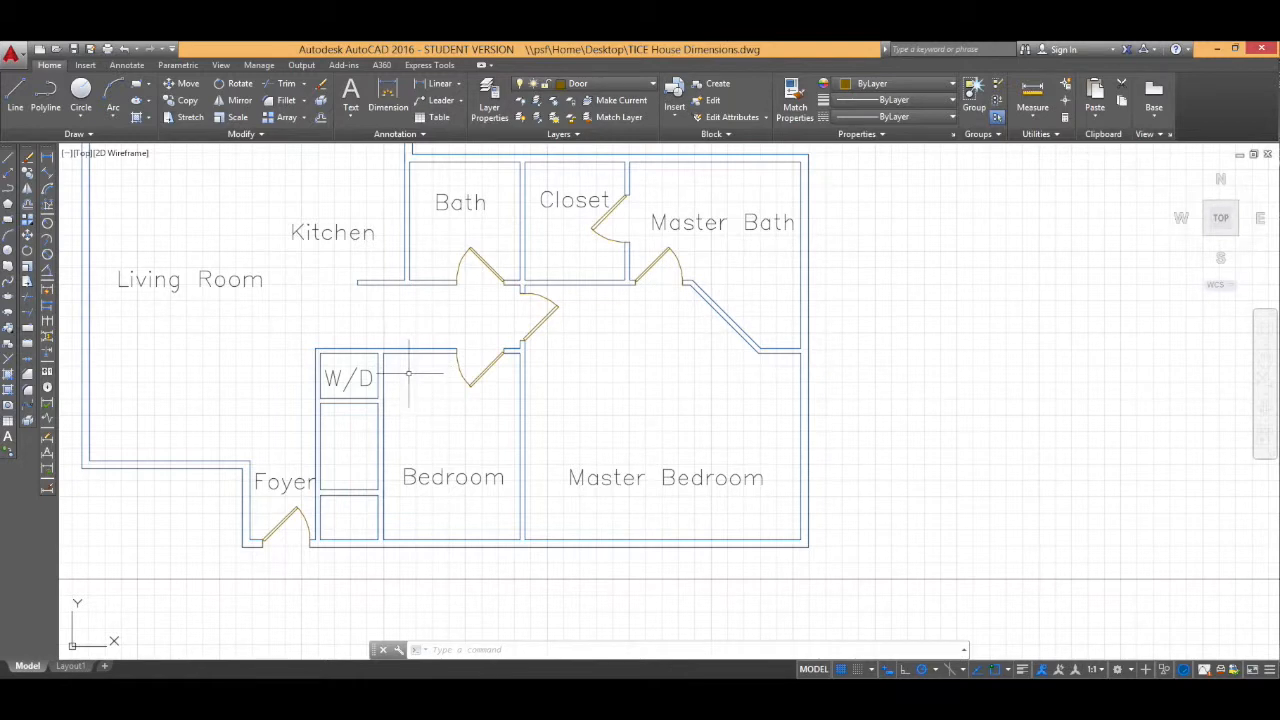
Step: Select the spare door outside the plan and copy it to the clipboard
scroll(409, 373, down, 1)
mouse_move(409, 373)
middle_down()
mouse_move(594, 443)
mouse_move(571, 397)
middle_up()
middle_drag(336, 382, 429, 379)
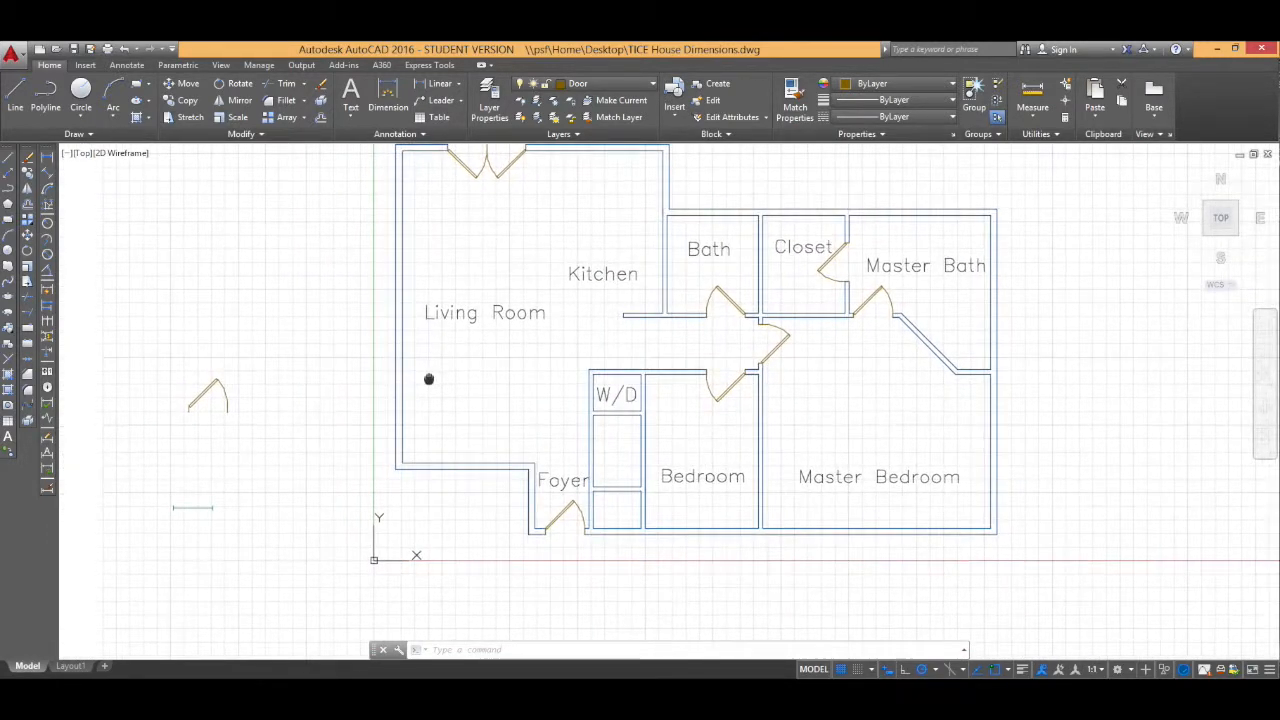
click(206, 390)
key(ctrl+c)
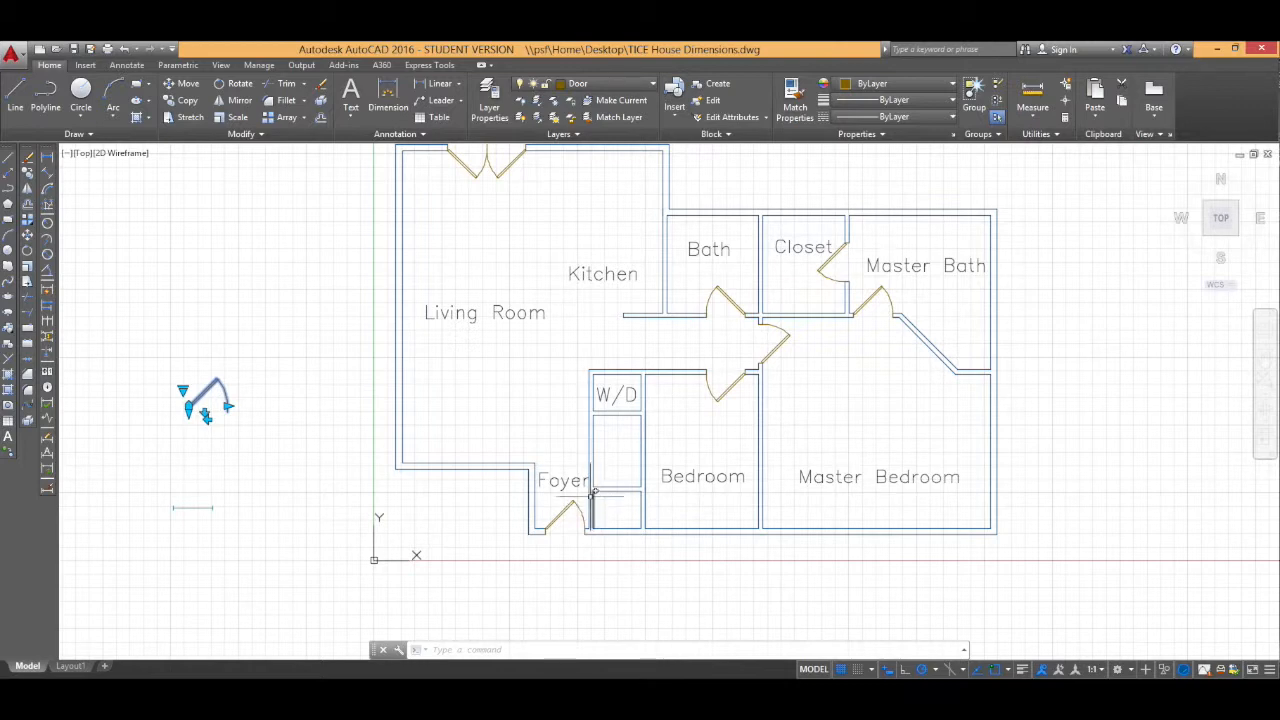
Step: Paste a door copy at the top wall of the W/D closet
key(ctrl+v)
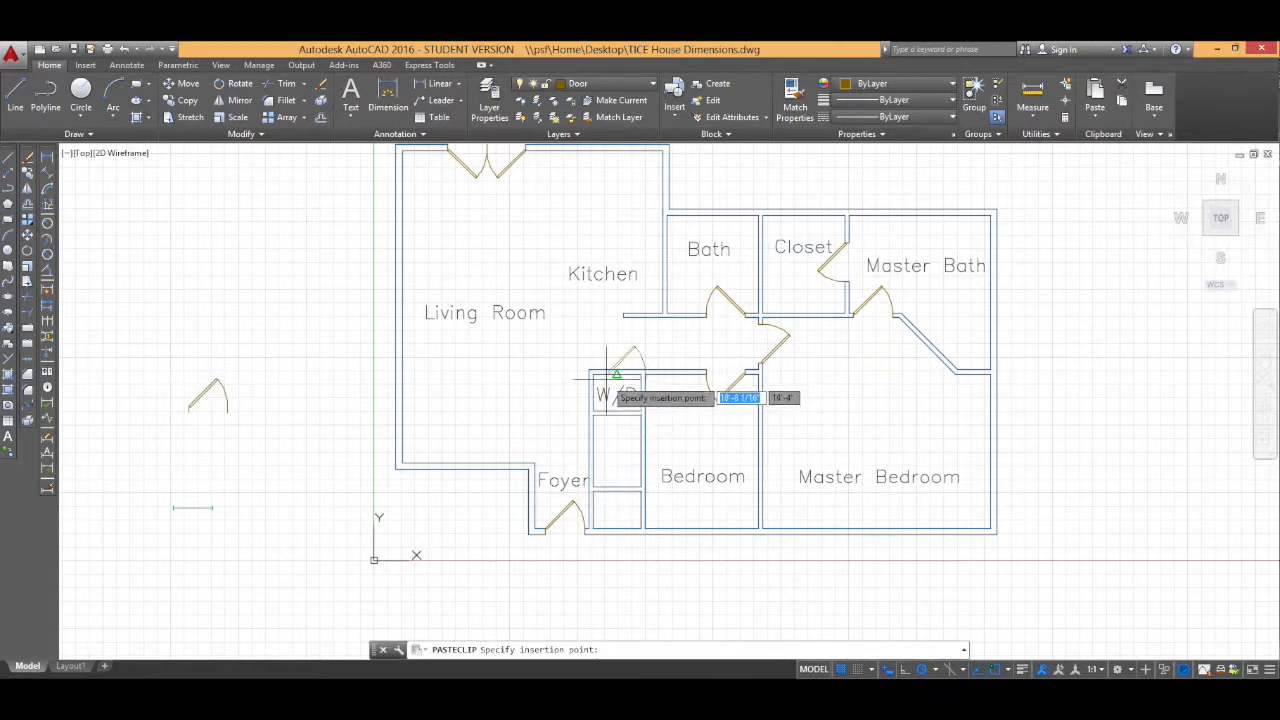
scroll(608, 372, up, 2)
scroll(605, 374, up, 4)
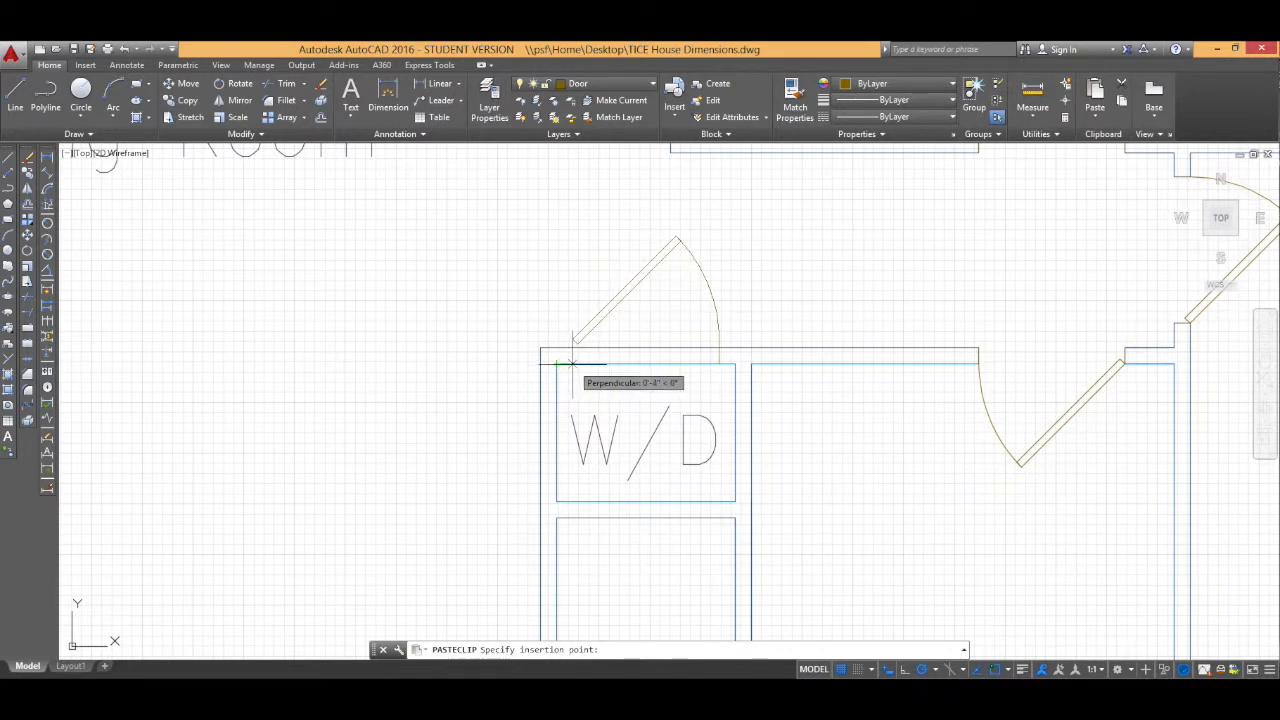
click(572, 364)
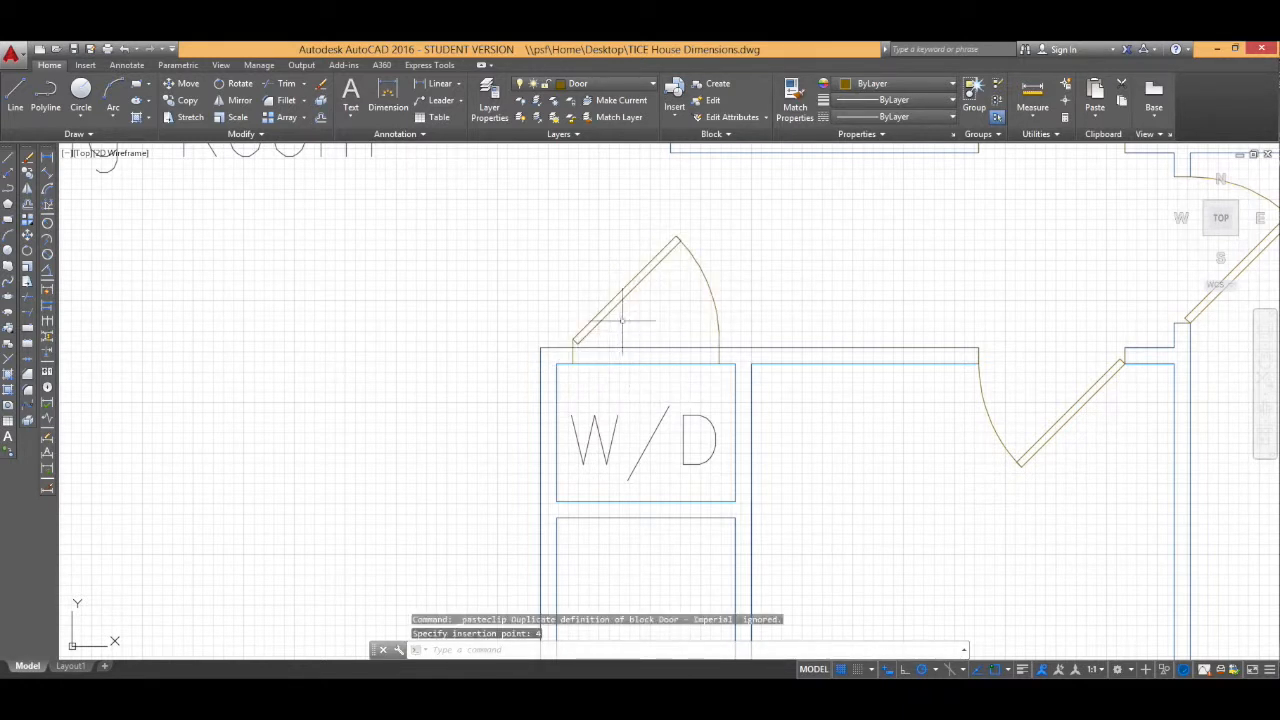
Step: Set the pasted W/D door to its Closed state and move it down into the closet's top wall
click(610, 307)
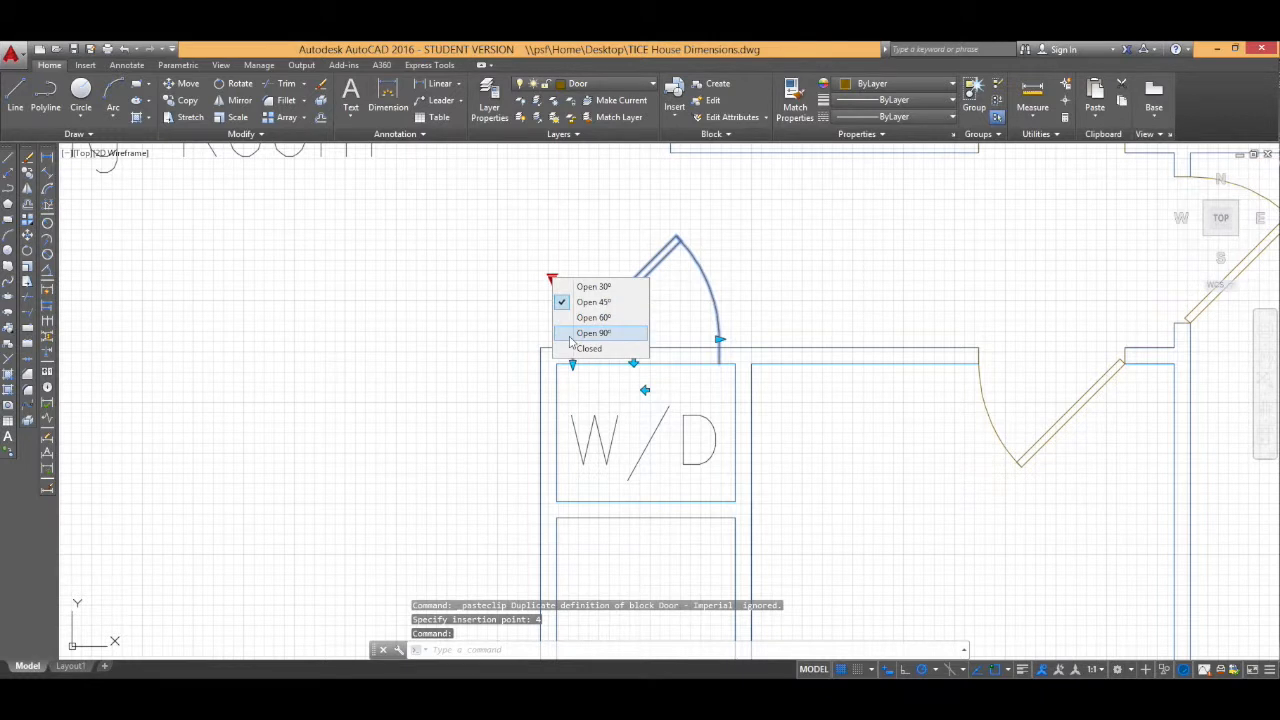
click(582, 349)
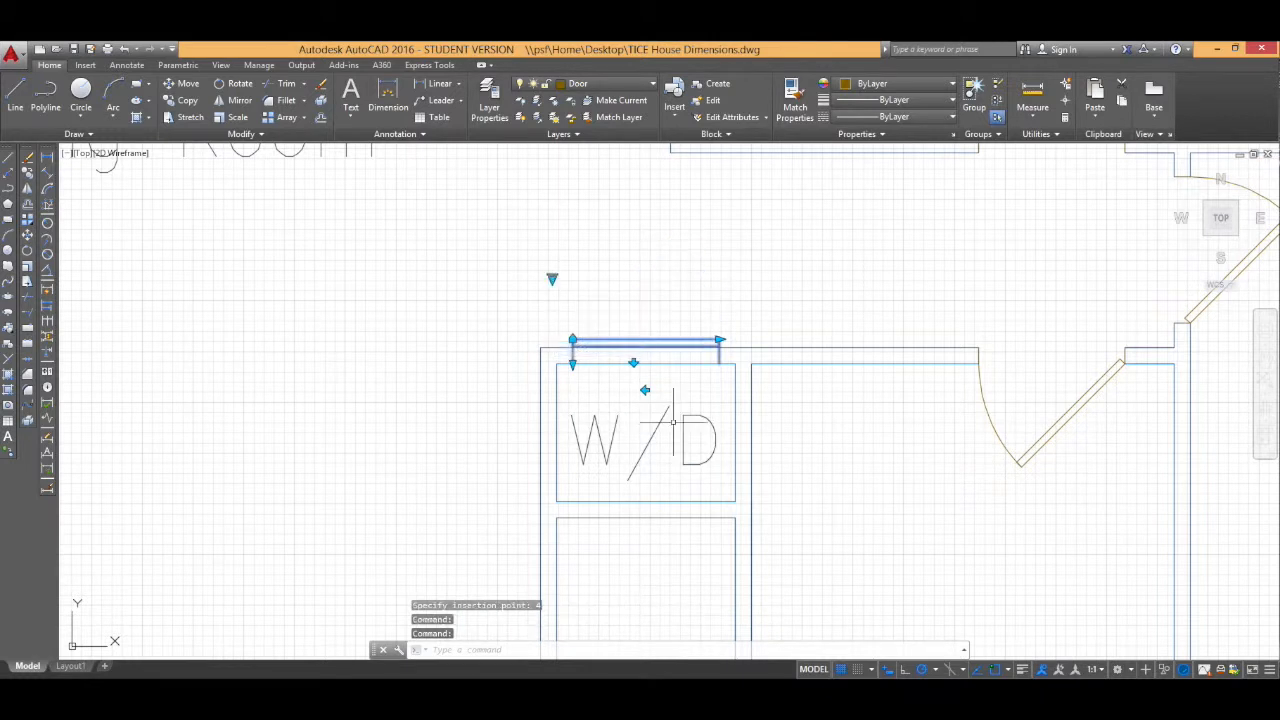
click(574, 364)
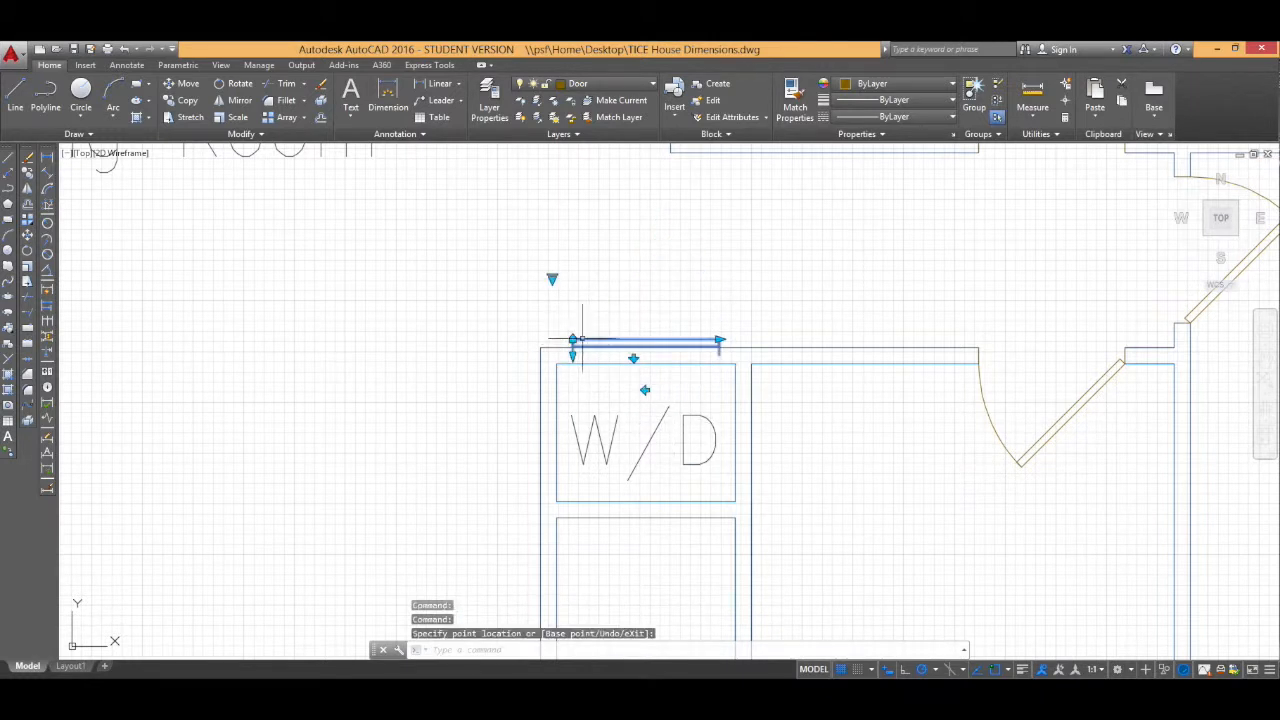
click(186, 83)
click(574, 365)
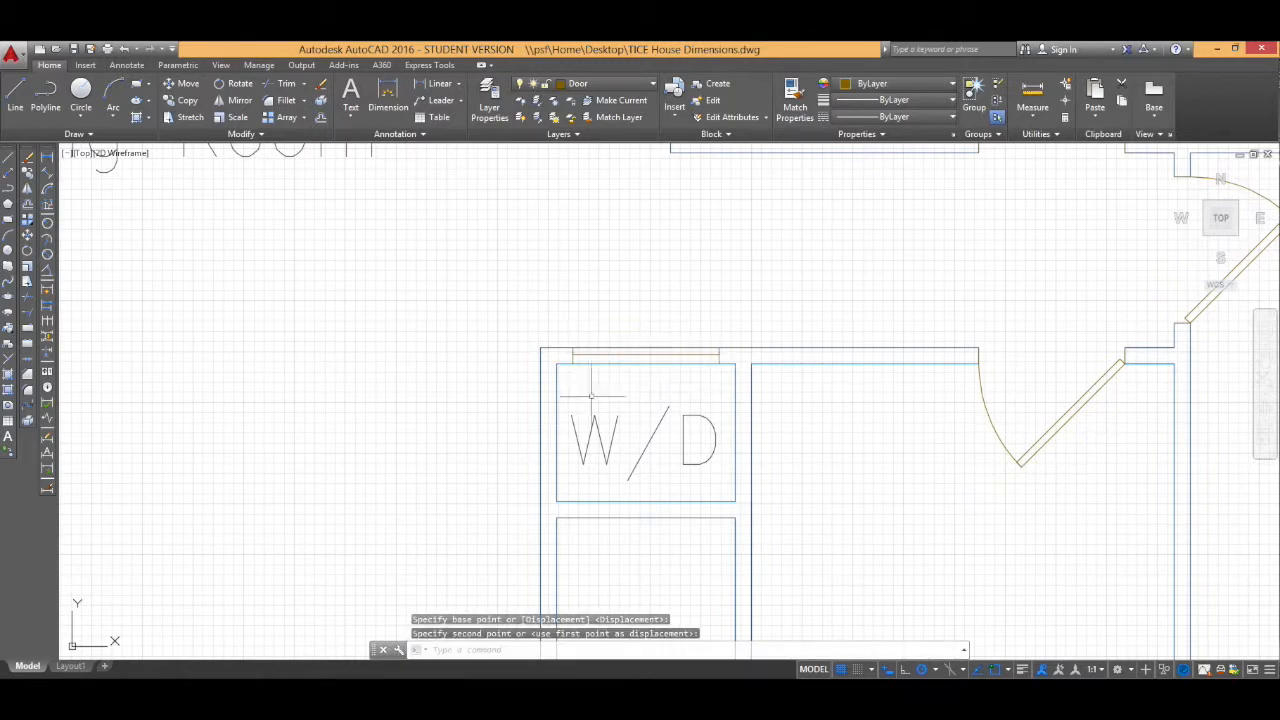
Step: Rotate a copy of the closed door 180° about its right end to form a second door leaf
scroll(743, 461, down, 5)
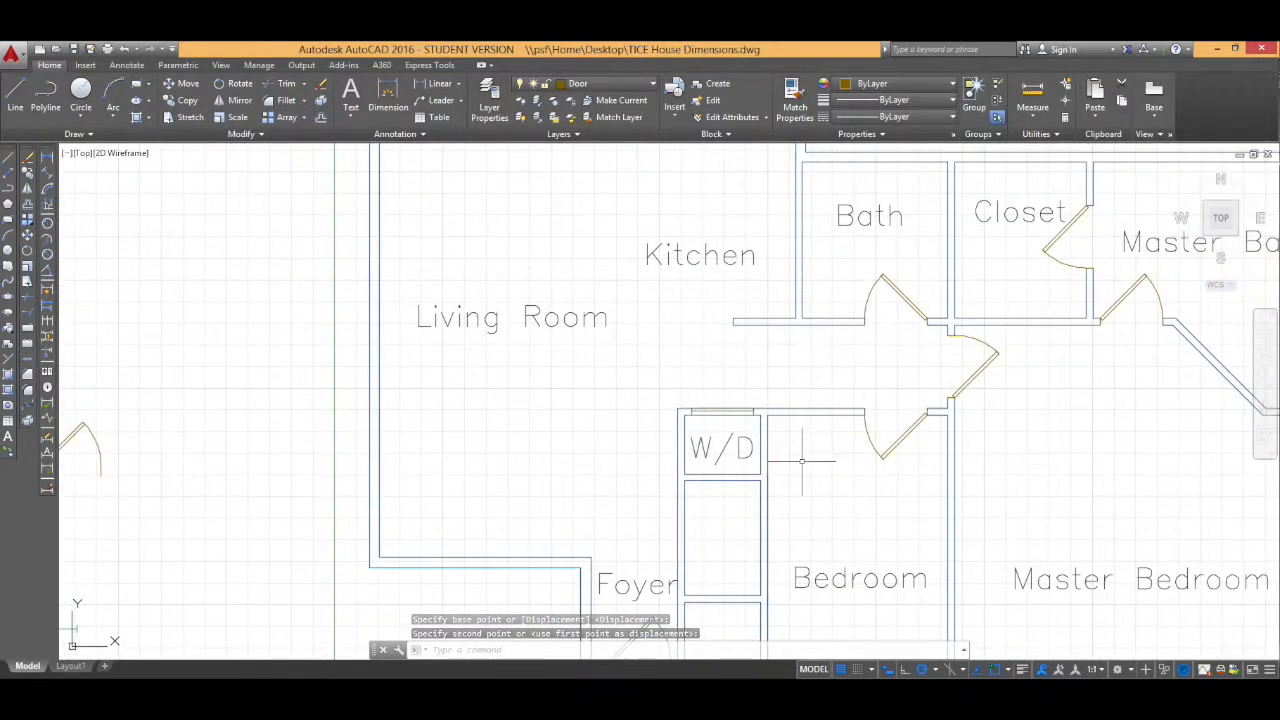
middle_drag(802, 463, 621, 369)
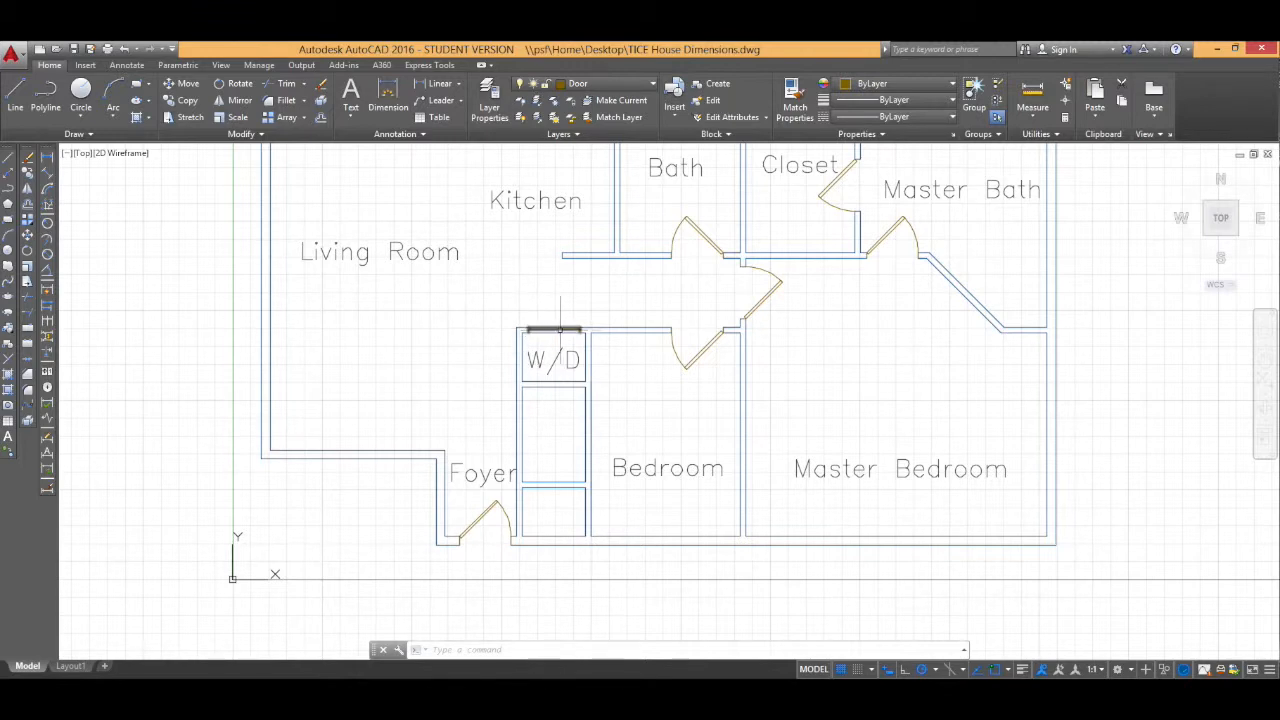
scroll(601, 330, up, 5)
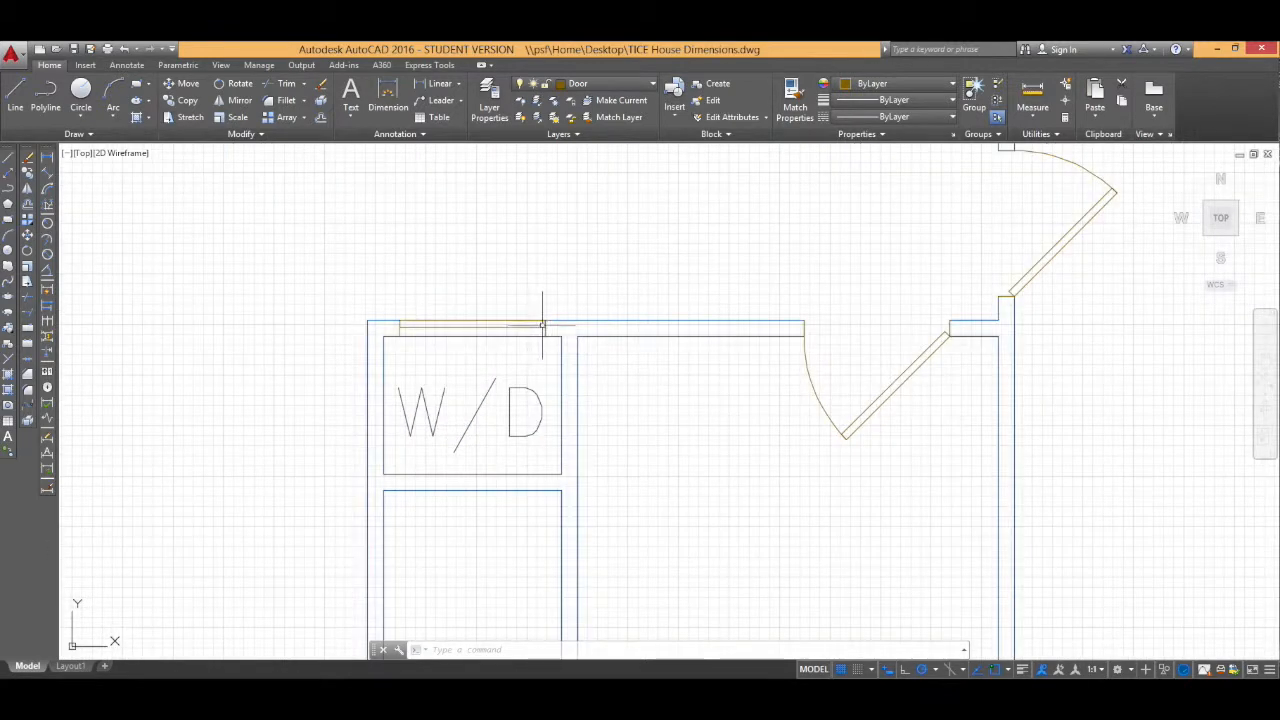
click(527, 325)
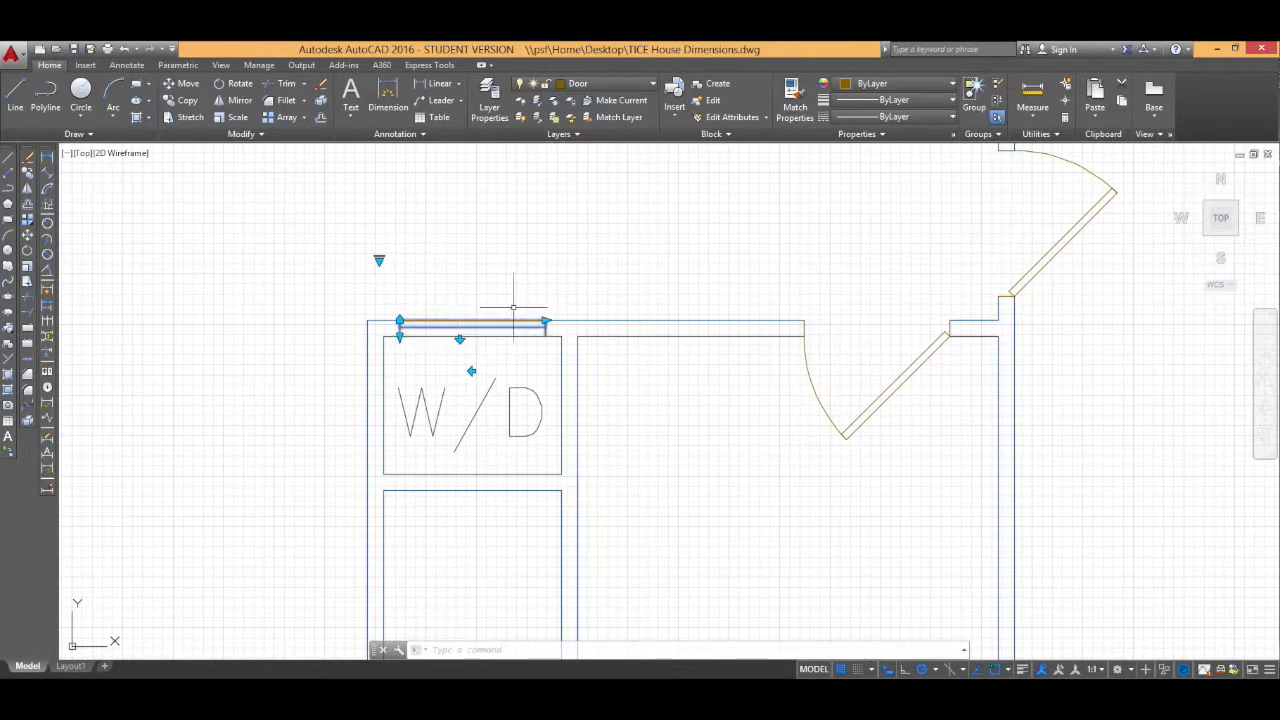
click(238, 85)
scroll(543, 326, up, 3)
click(546, 322)
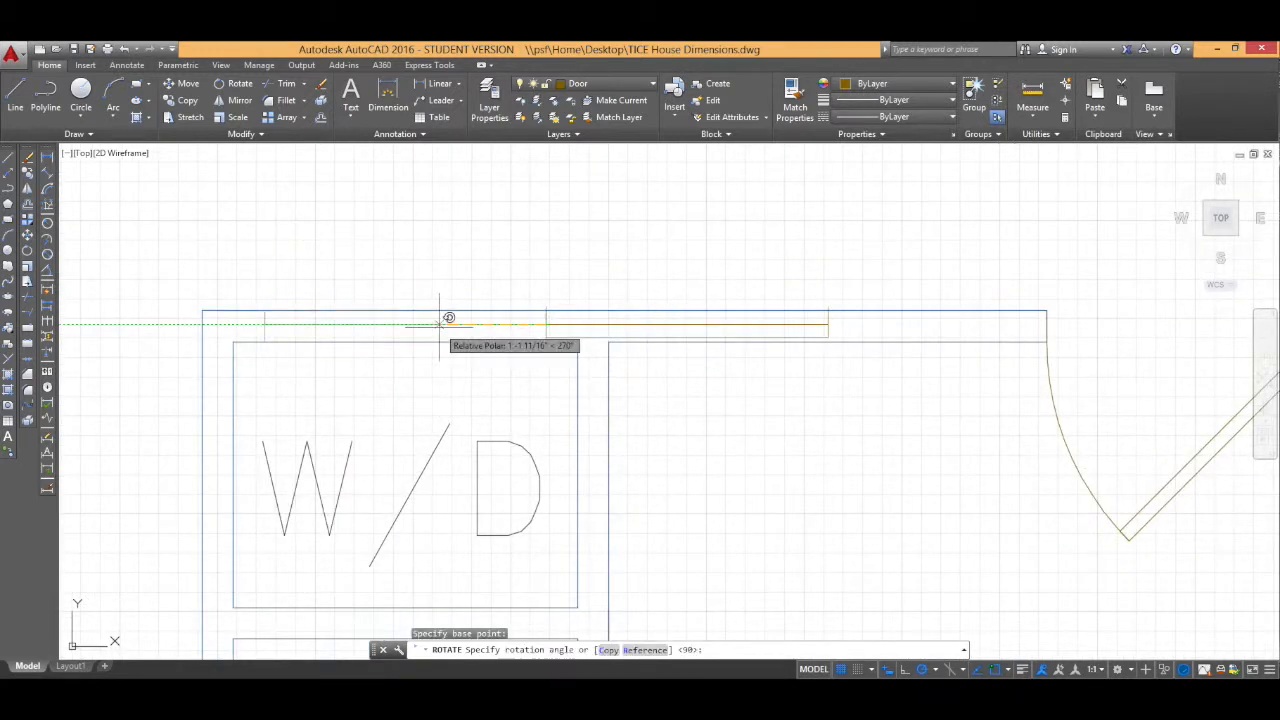
text(c)
key(Return)
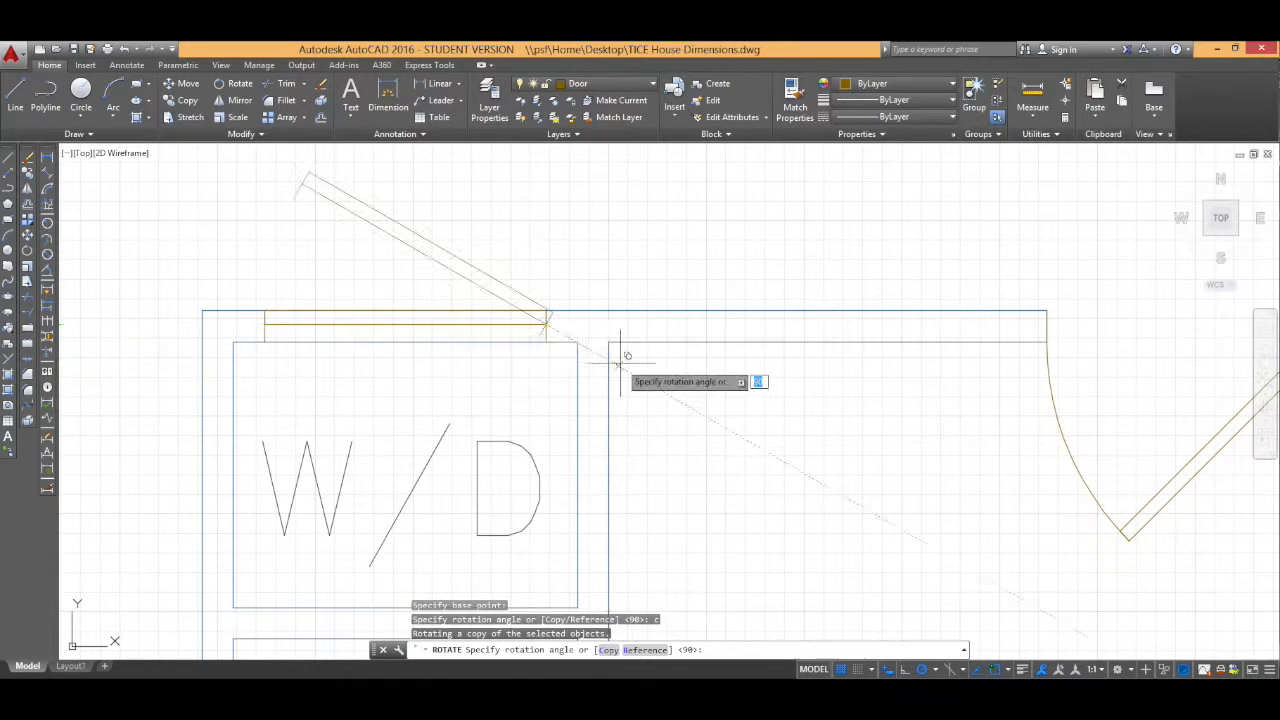
click(440, 324)
Step: Move the copied door leaf down to line up with the first leaf in the wall
click(690, 337)
click(186, 84)
click(546, 338)
click(546, 342)
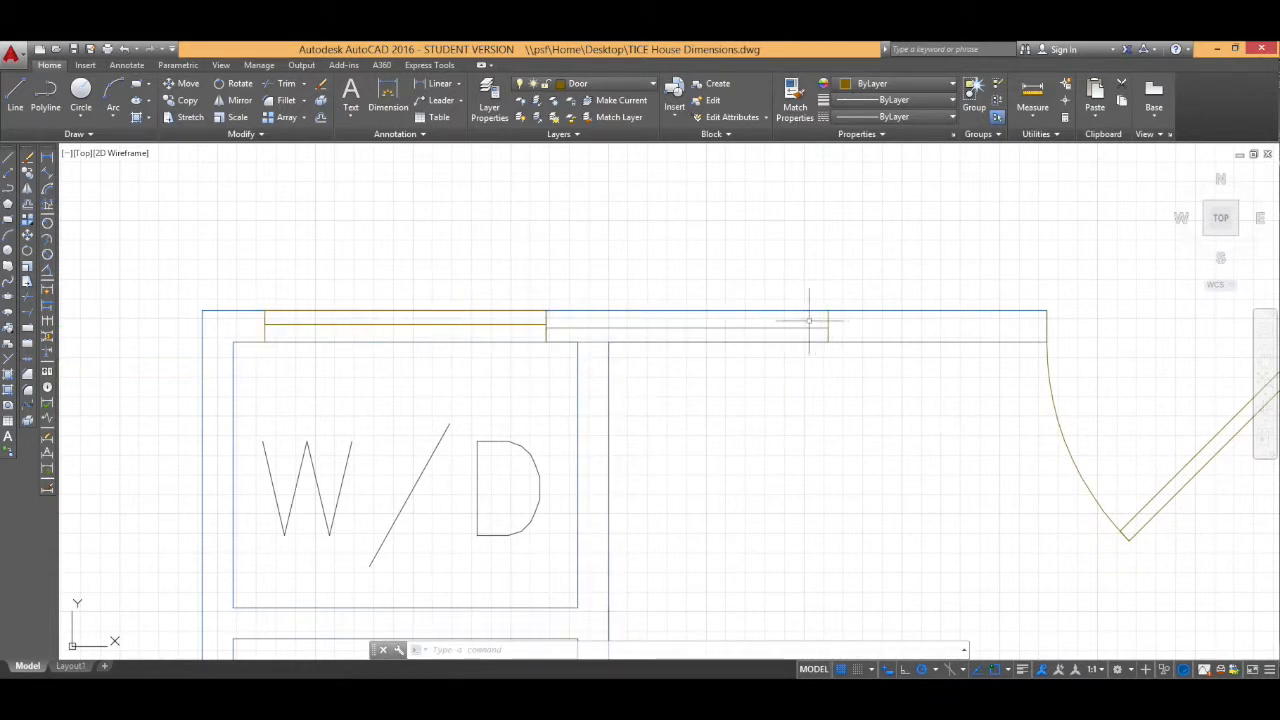
Step: Copy the W/D door leaves and paste them beside the closets below
scroll(461, 419, down, 5)
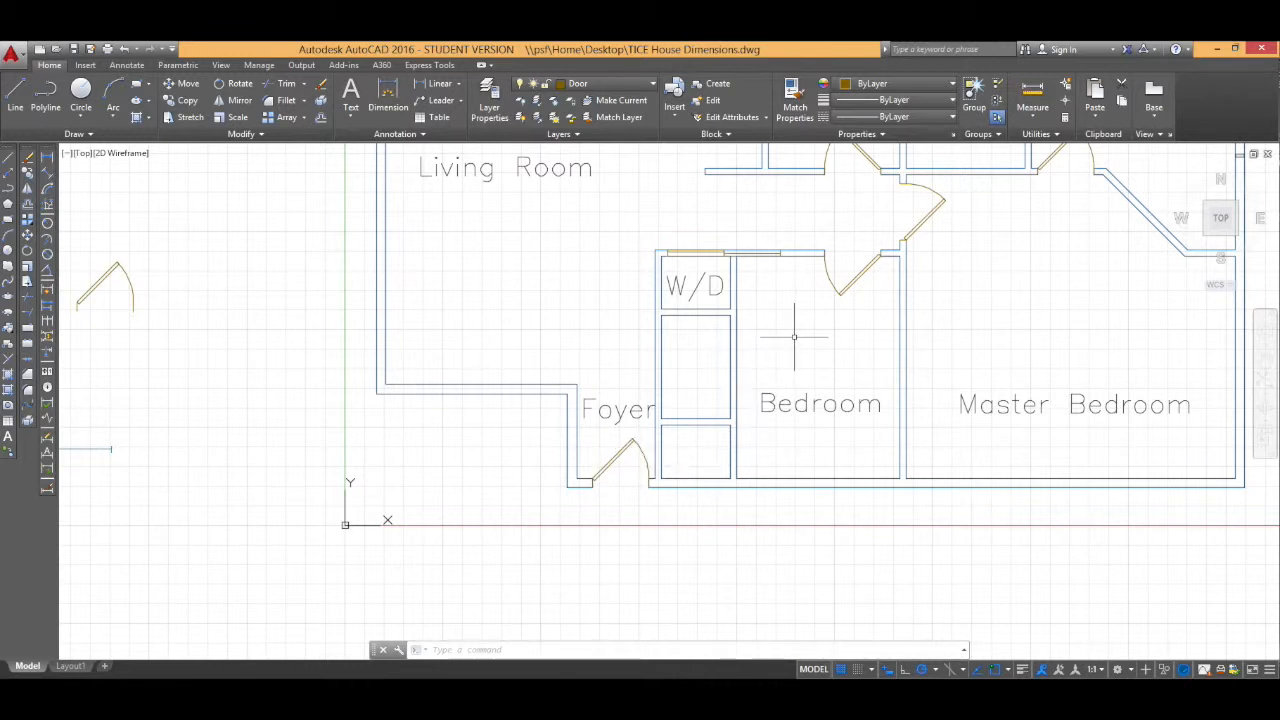
middle_drag(790, 317, 756, 376)
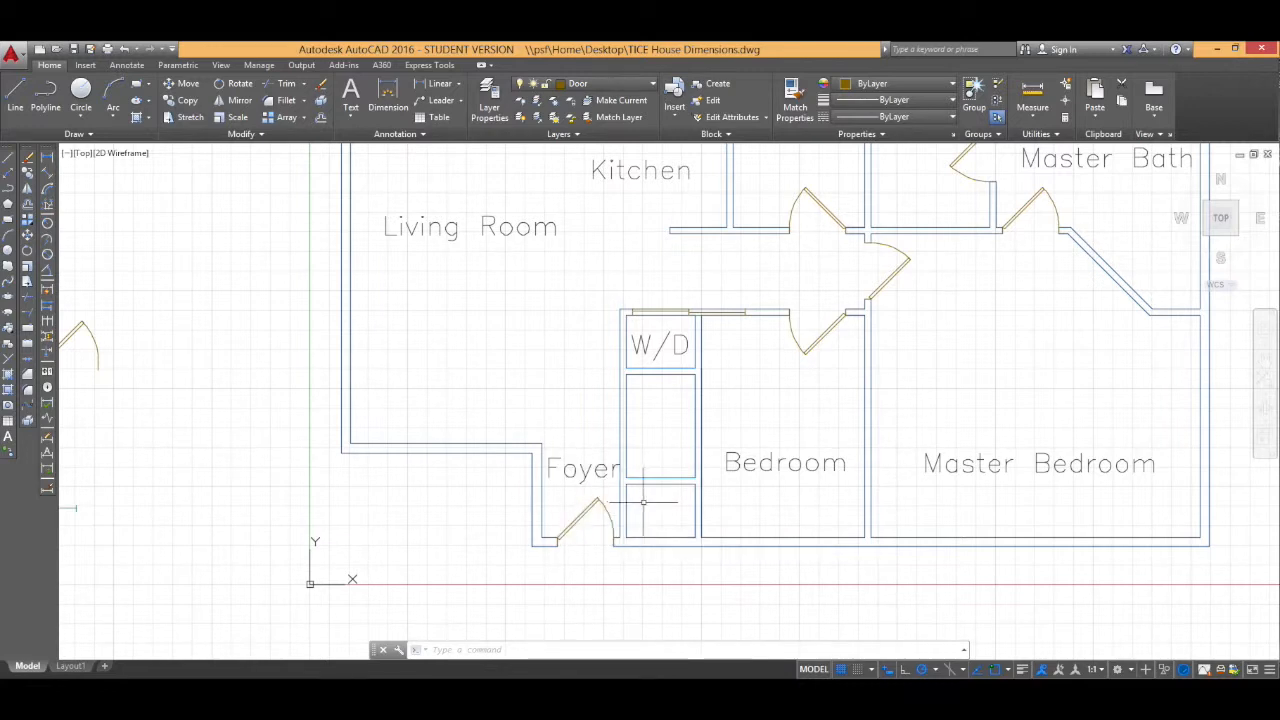
click(692, 312)
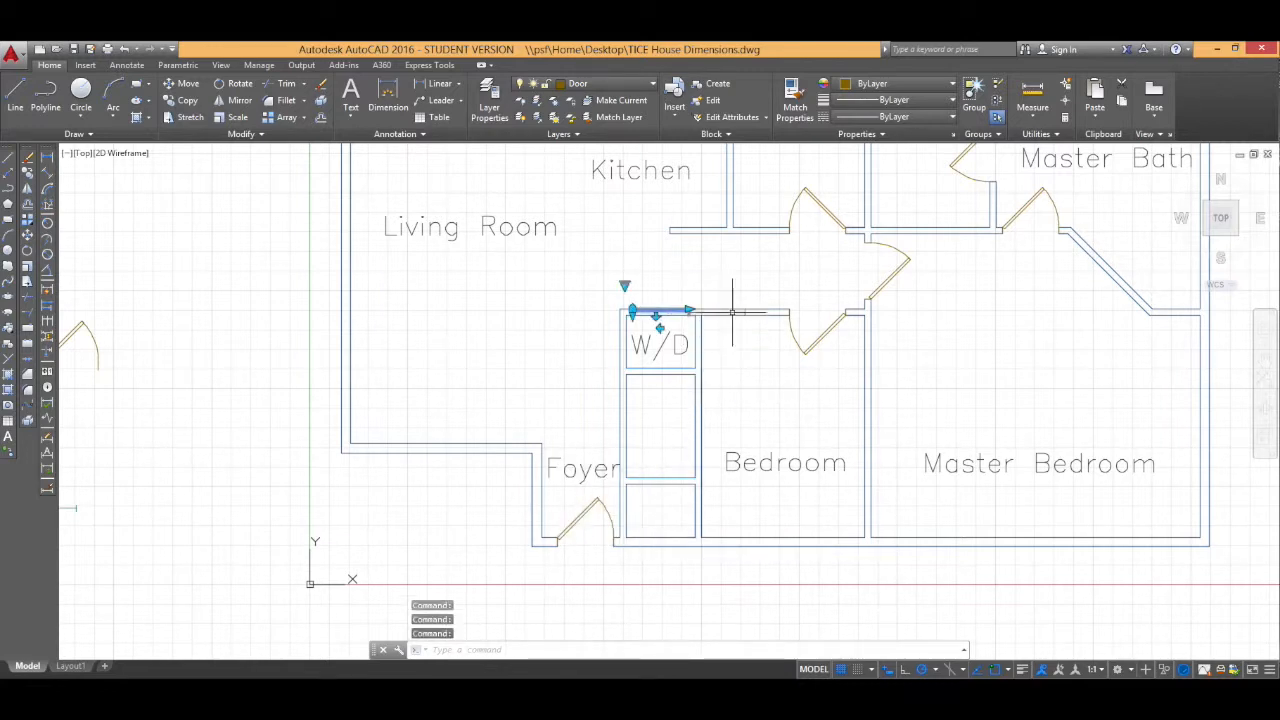
key(ctrl+c)
key(ctrl+v)
click(622, 537)
click(650, 535)
Step: Rotate the pasted door leaves 90° and move them onto the closets' bedroom-side wall
click(240, 84)
scroll(625, 536, up, 6)
click(587, 552)
click(591, 457)
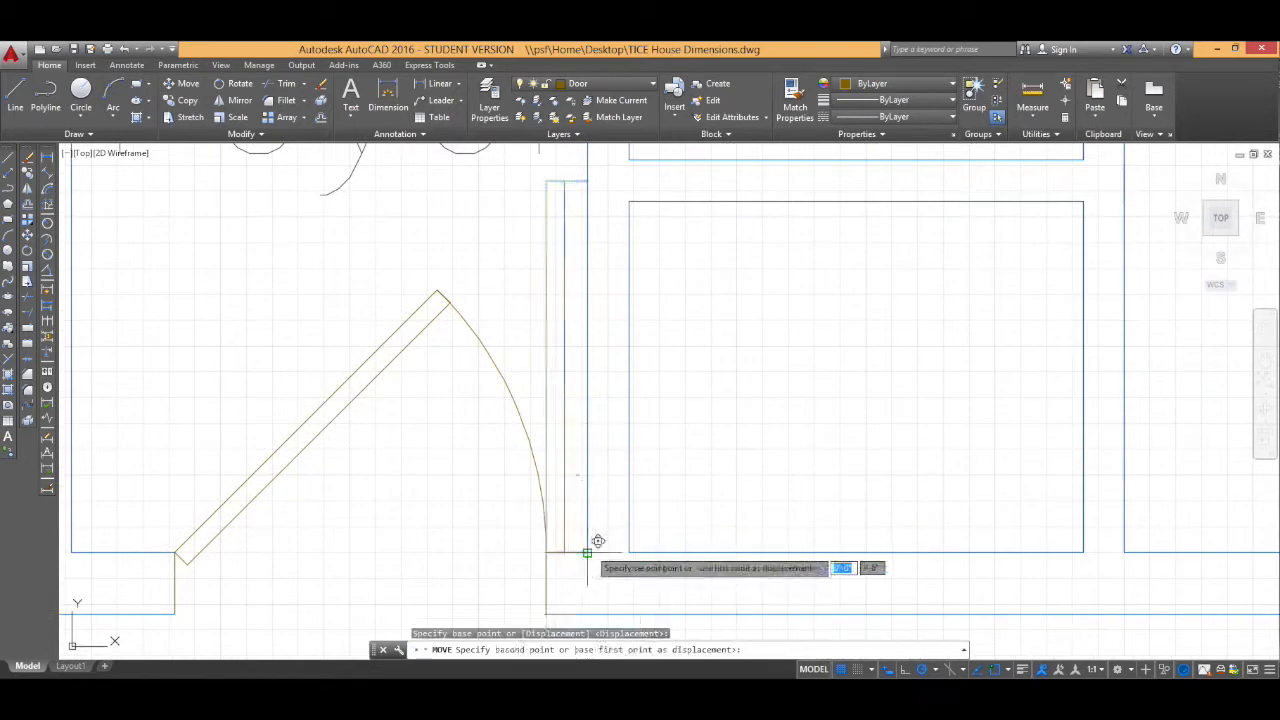
click(629, 552)
click(606, 300)
click(588, 181)
click(588, 220)
Step: Move a door leaf along the closets' bedroom-side wall
click(188, 84)
click(606, 385)
click(606, 376)
scroll(707, 395, up, 4)
scroll(591, 488, down, 6)
click(576, 475)
Step: Rotate a copy of a door leaf 180° and move it to pair the closet doors
click(240, 84)
scroll(579, 392, up, 4)
click(576, 387)
key(c)
key(Return)
click(545, 386)
click(188, 84)
click(574, 386)
Step: Copy a door leaf and paste copies for the closets' foyer-side wall
scroll(574, 386, down, 5)
scroll(651, 376, up, 1)
click(614, 190)
key(ctrl+c)
key(ctrl+v)
key(Escape)
click(511, 504)
Step: Paste more door leaf copies onto the closets' foyer-side wall
key(ctrl+c)
key(ctrl+v)
click(626, 444)
key(ctrl+v)
click(631, 363)
click(634, 350)
click(635, 363)
click(635, 352)
Step: Move the last door leaf into position on the closets' bedroom-side wall
scroll(637, 376, up, 2)
click(625, 384)
click(621, 360)
click(621, 373)
key(Escape)
click(628, 400)
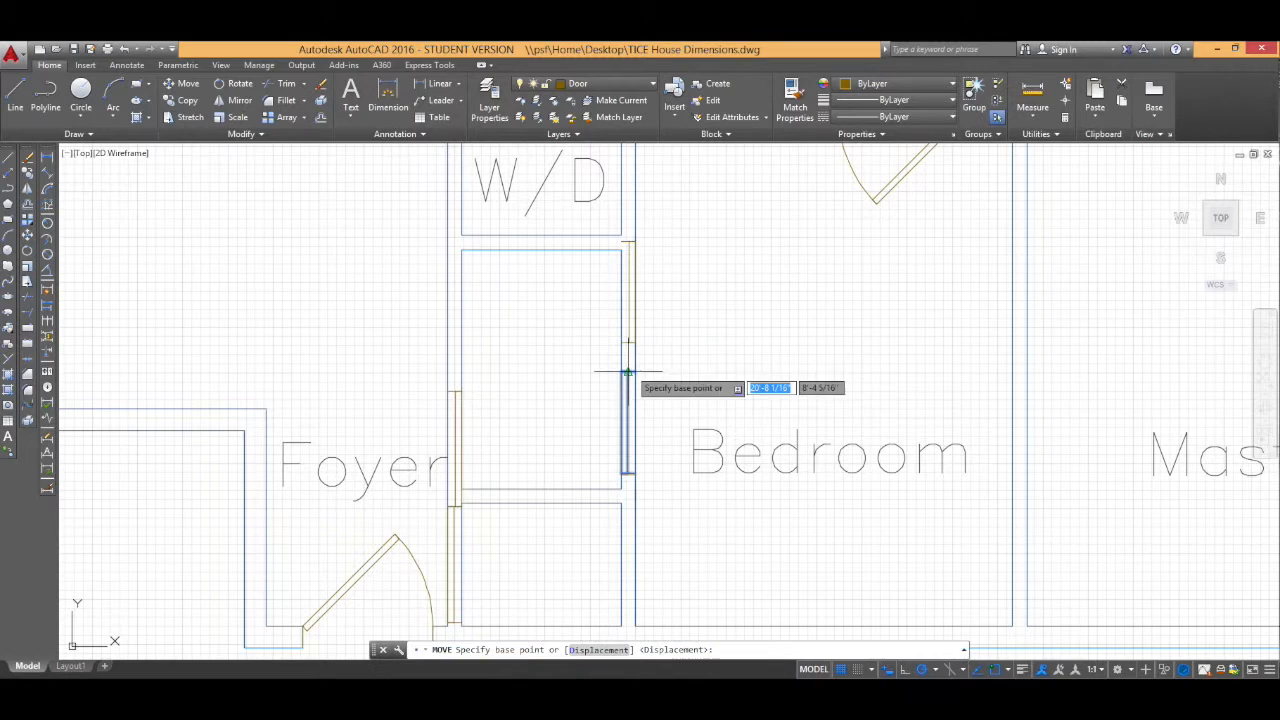
click(625, 371)
click(621, 369)
click(630, 320)
click(629, 343)
click(628, 369)
scroll(641, 397, down, 4)
scroll(641, 397, up, 1)
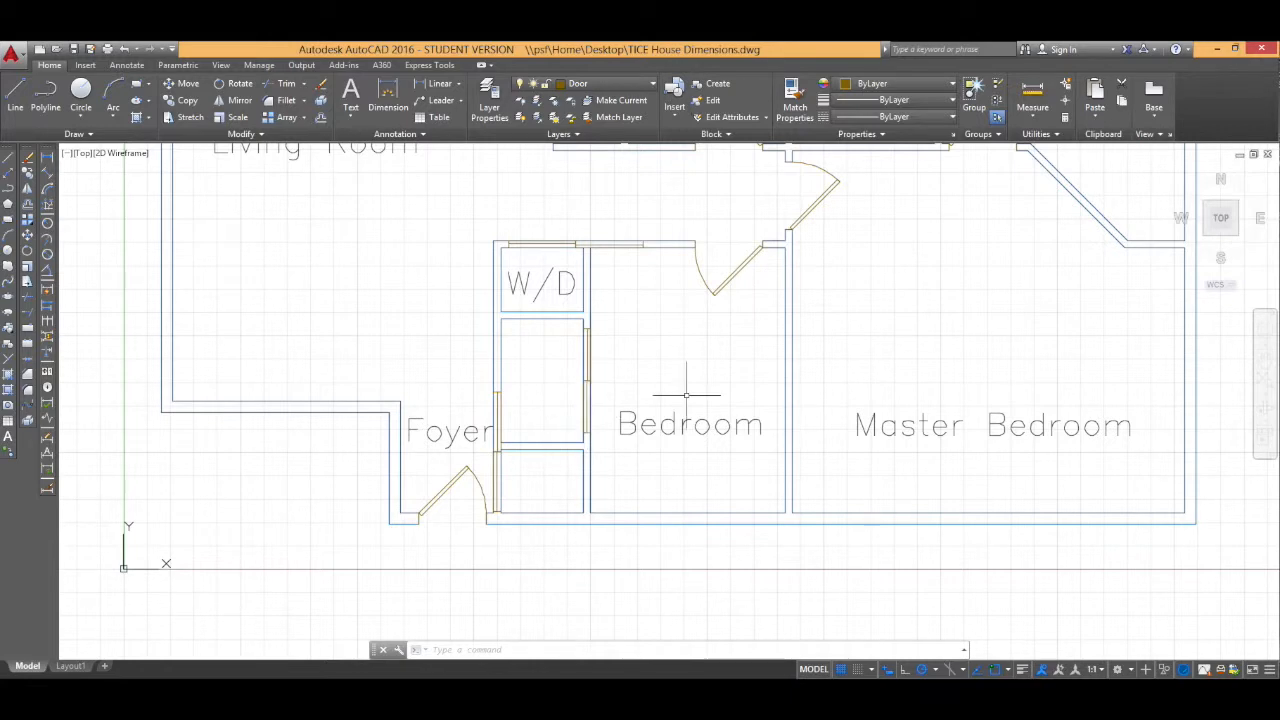
Step: Select the spare window block outside the plan and copy it to the clipboard
scroll(686, 395, down, 10)
middle_drag(686, 395, 683, 419)
scroll(683, 419, down, 1)
scroll(684, 419, up, 2)
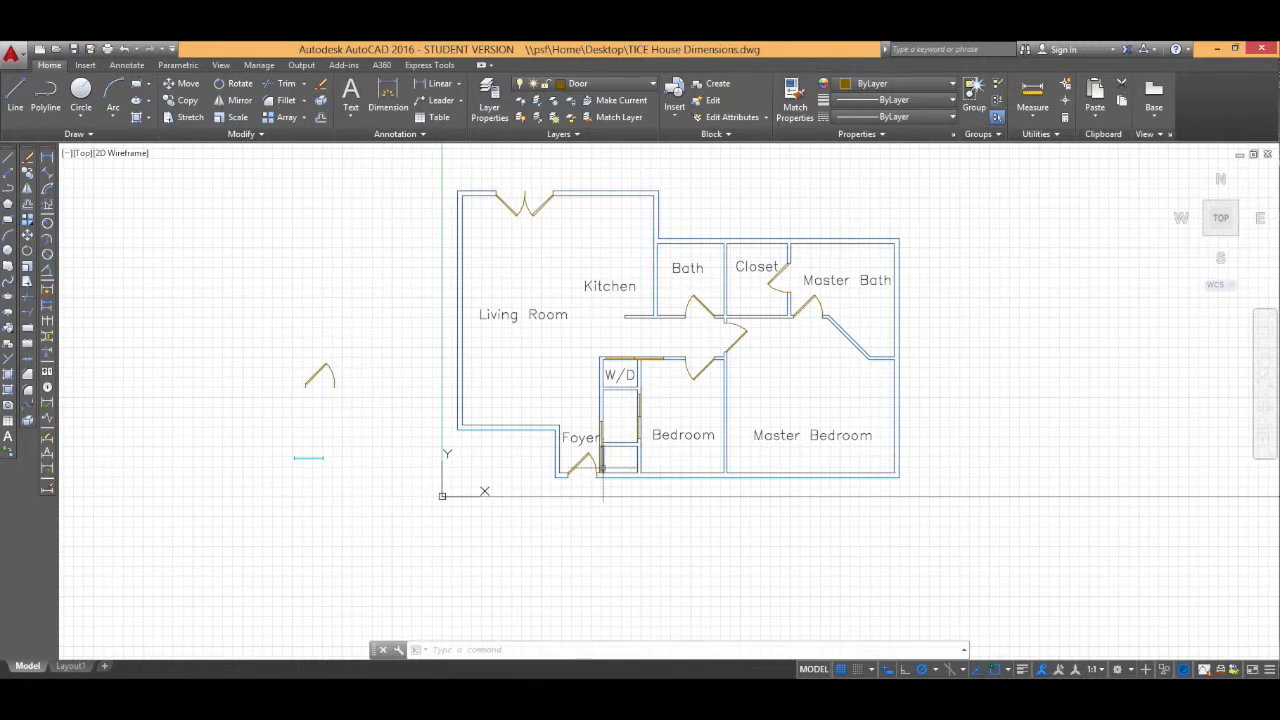
click(315, 457)
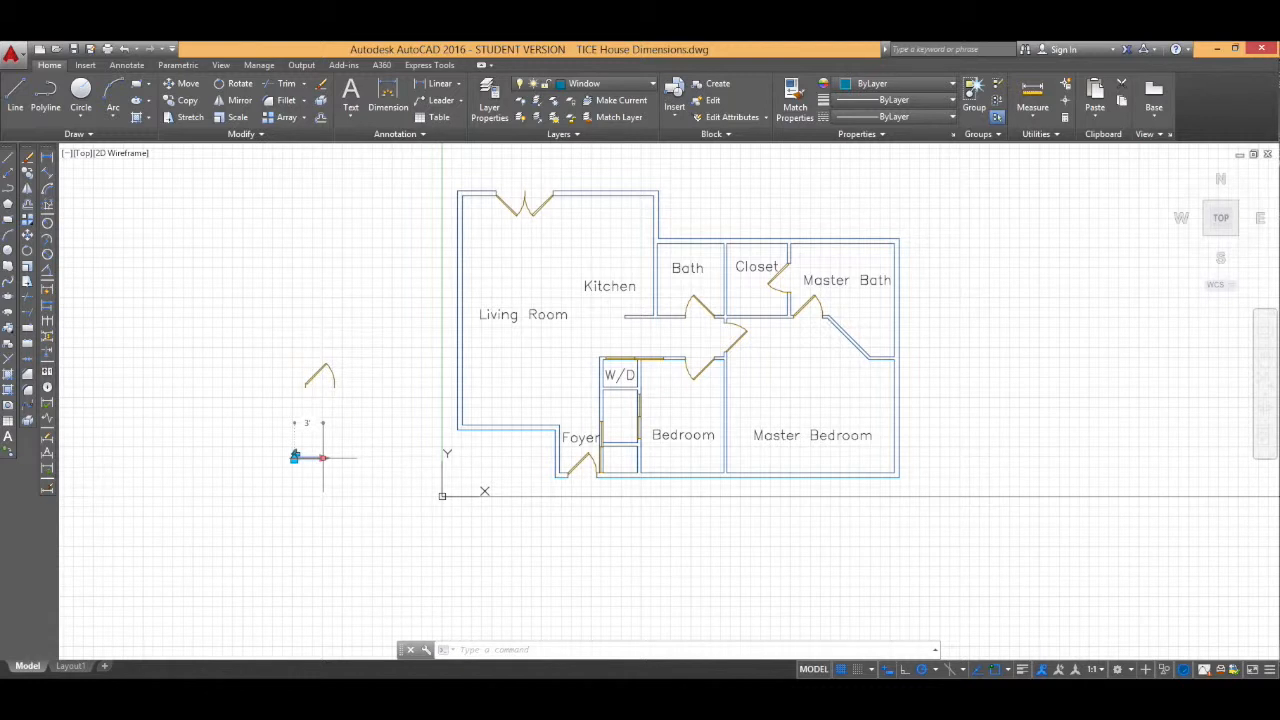
click(322, 457)
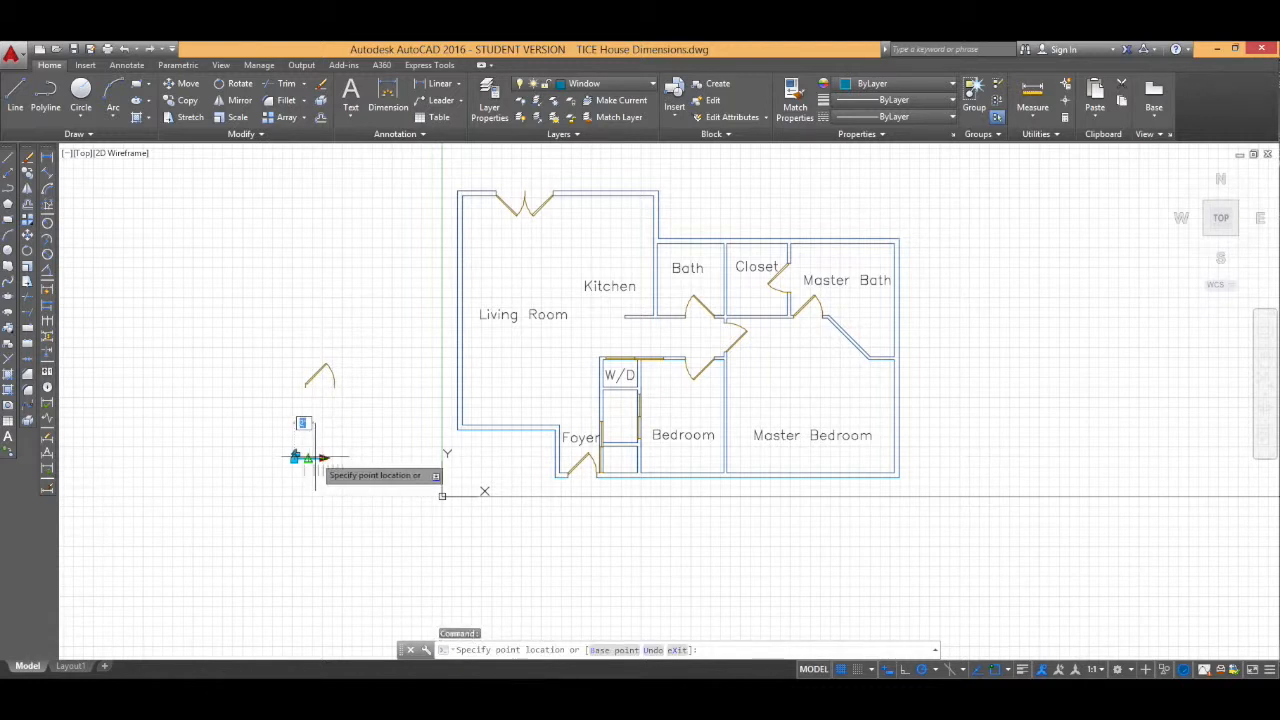
click(318, 457)
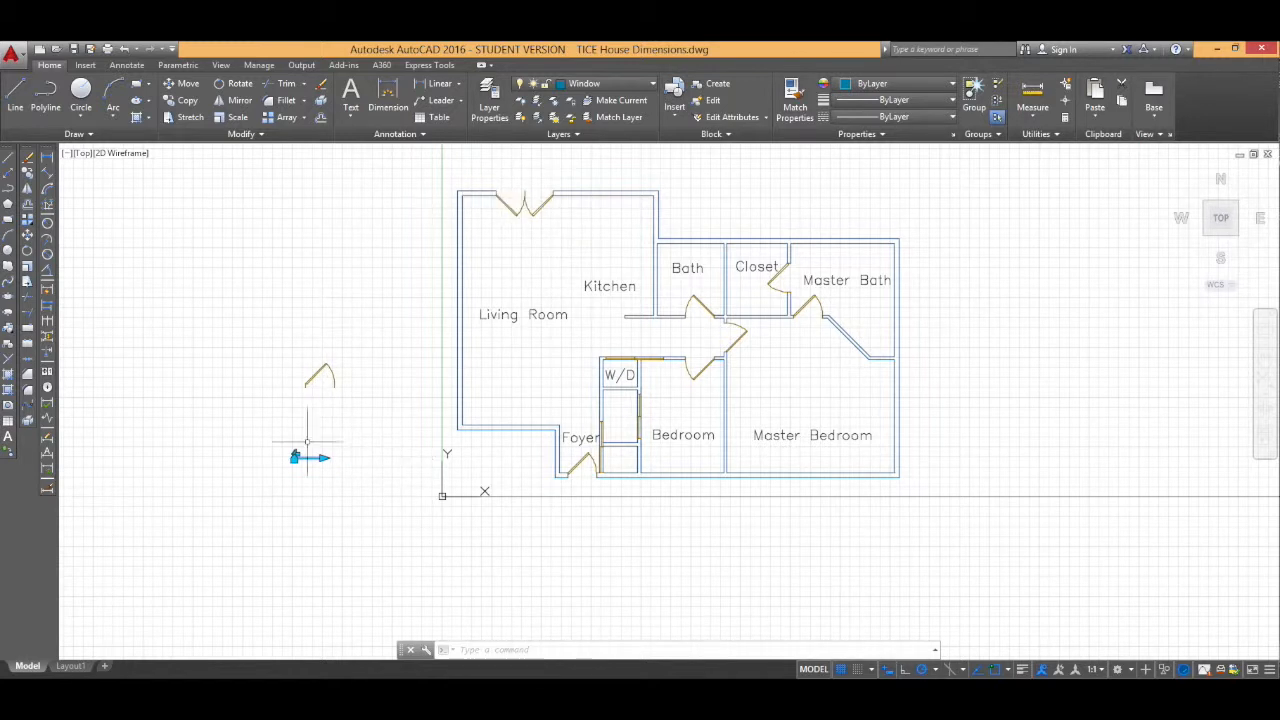
key(ctrl+c)
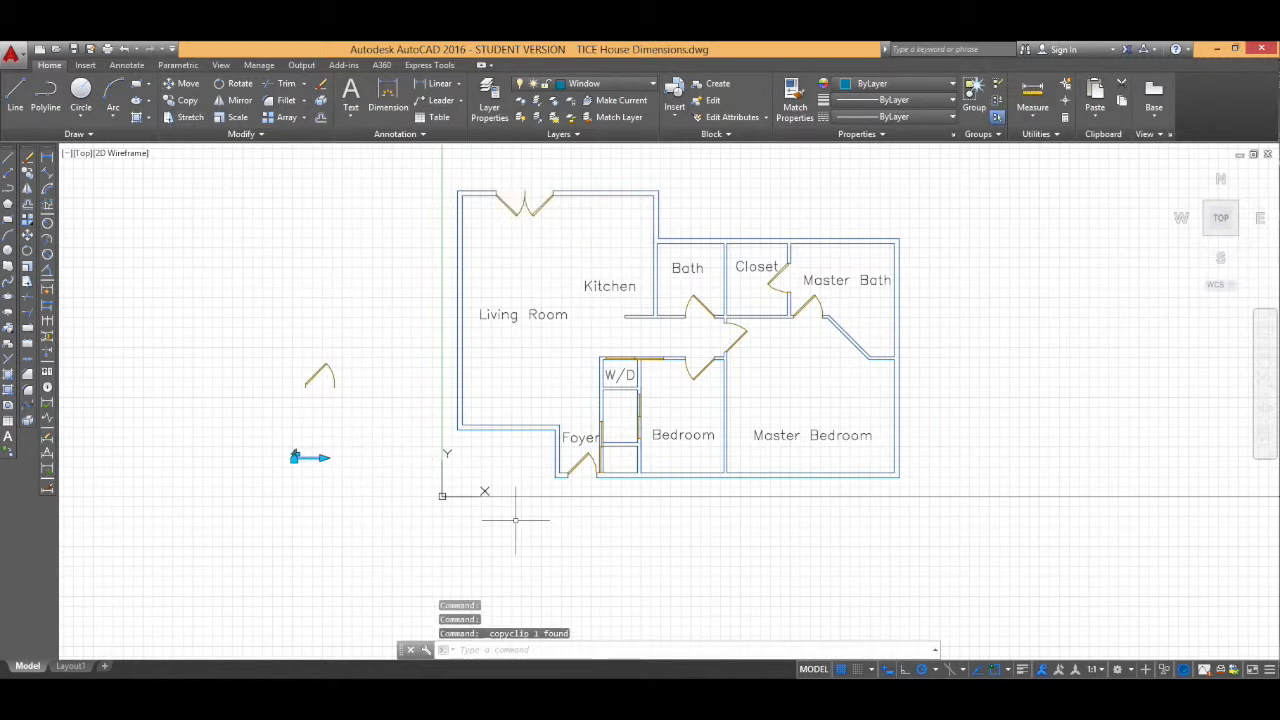
Step: Paste a window into the living room's lower wall beside the foyer
key(ctrl+v)
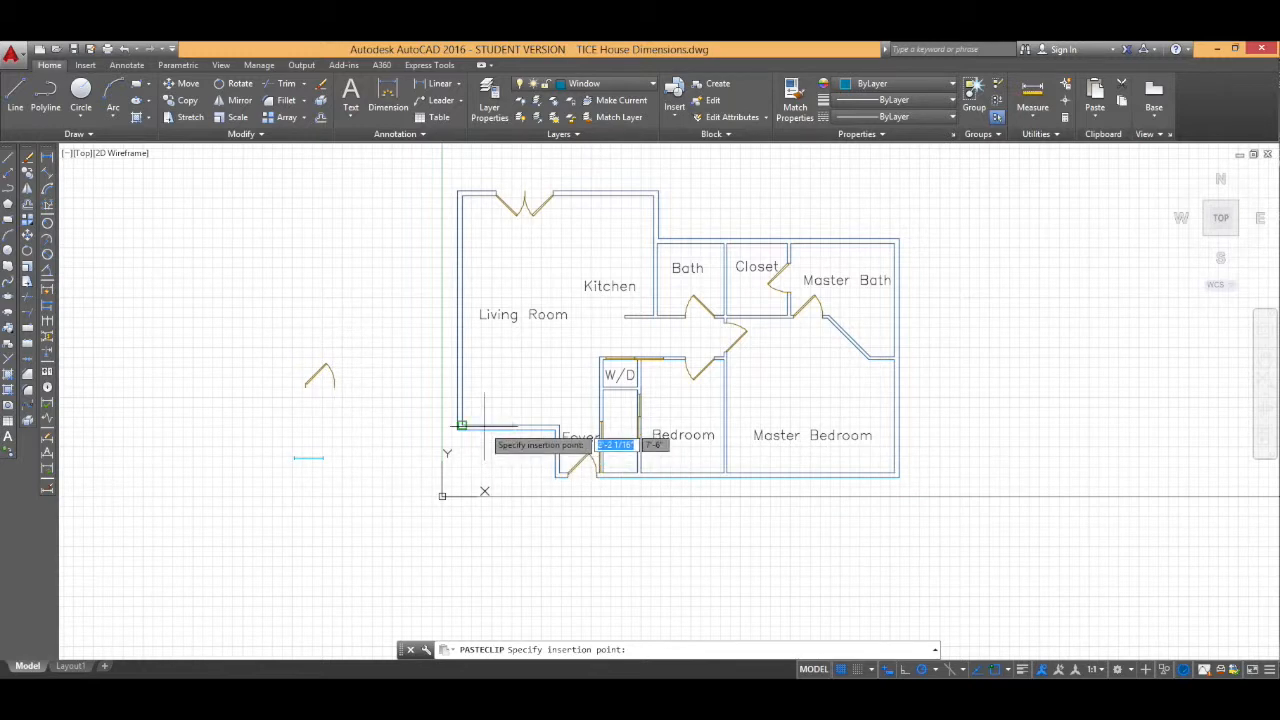
scroll(461, 425, up, 3)
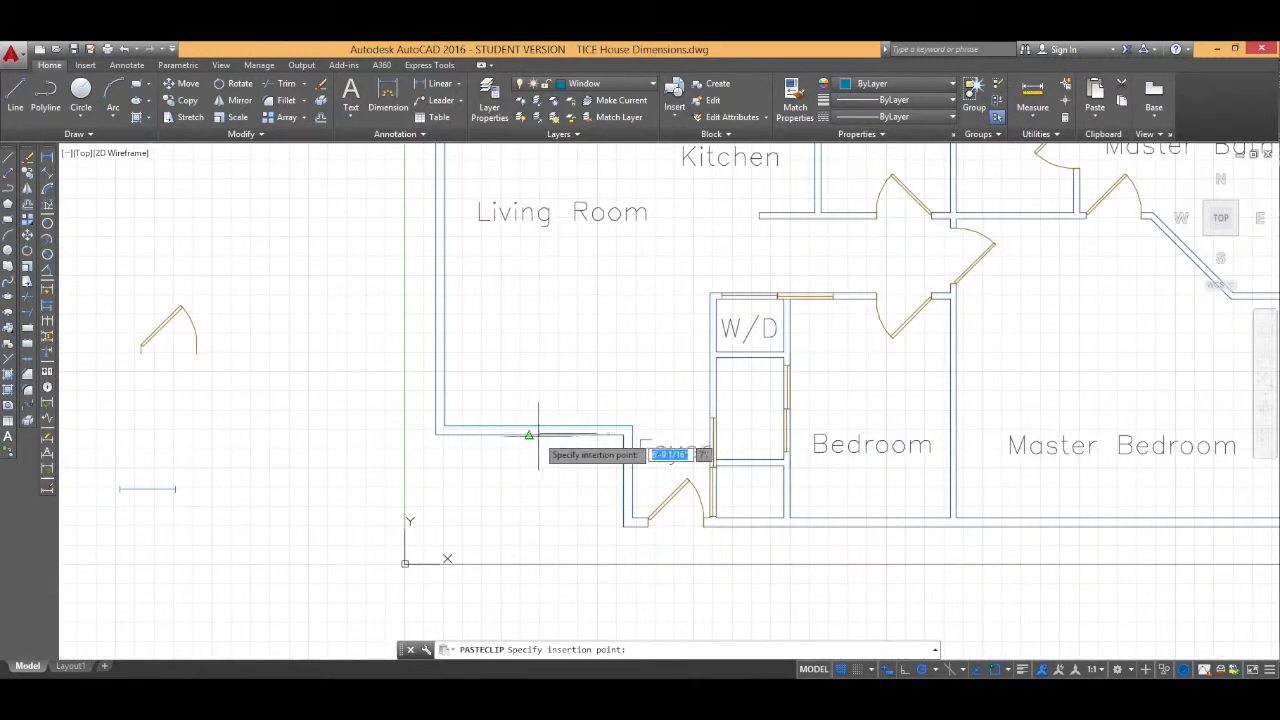
click(498, 434)
click(501, 433)
scroll(498, 426, up, 4)
click(500, 430)
click(500, 427)
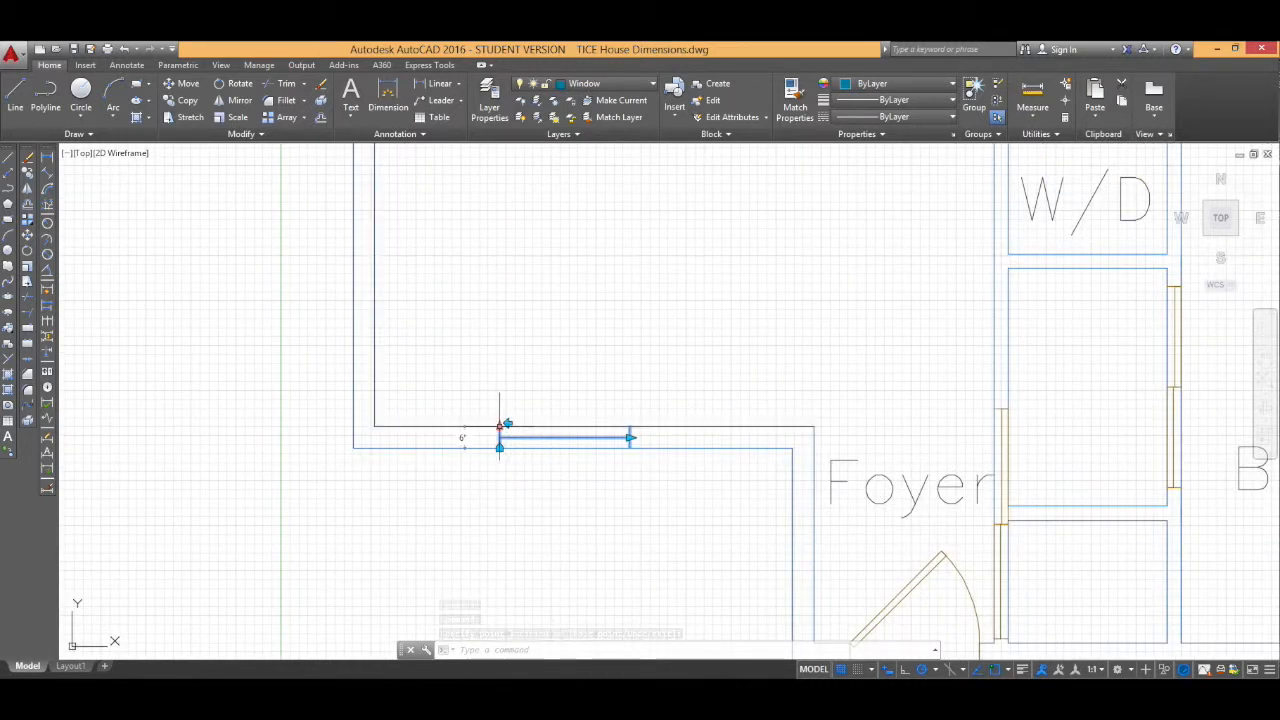
Step: Paste window copies onto further exterior walls, including the bath's top wall
key(ctrl+v)
scroll(543, 503, down, 6)
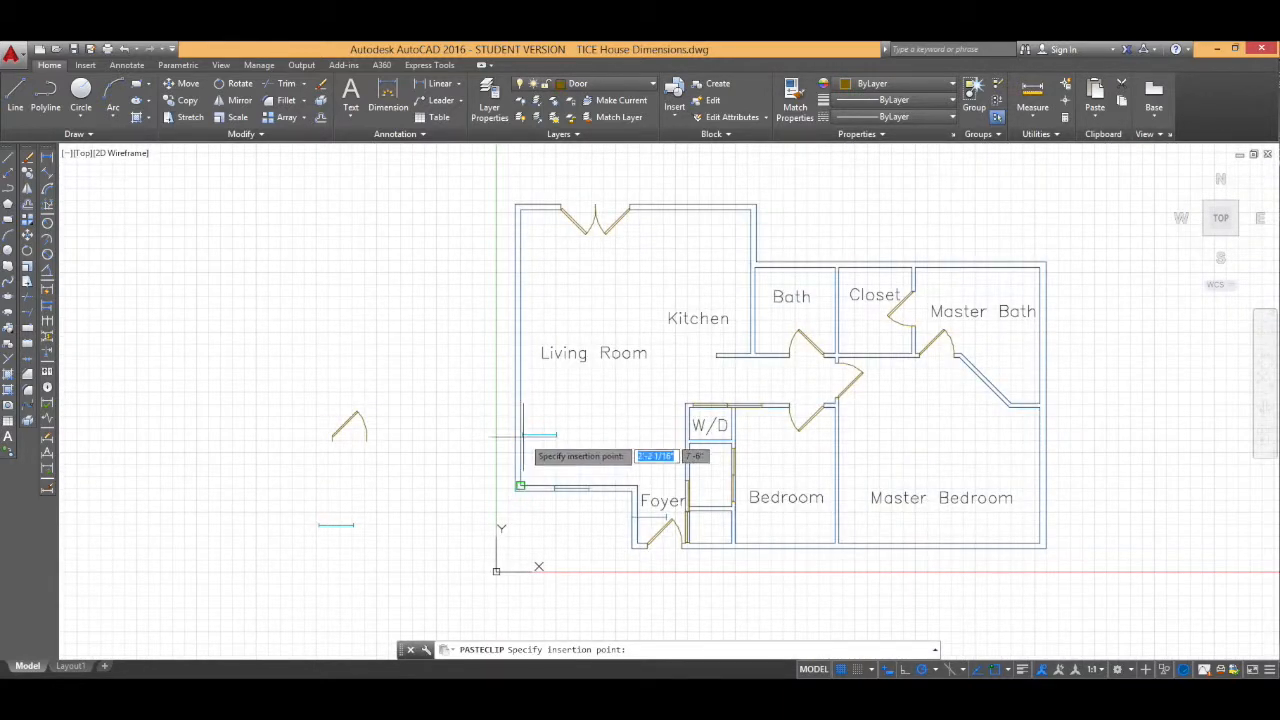
click(520, 486)
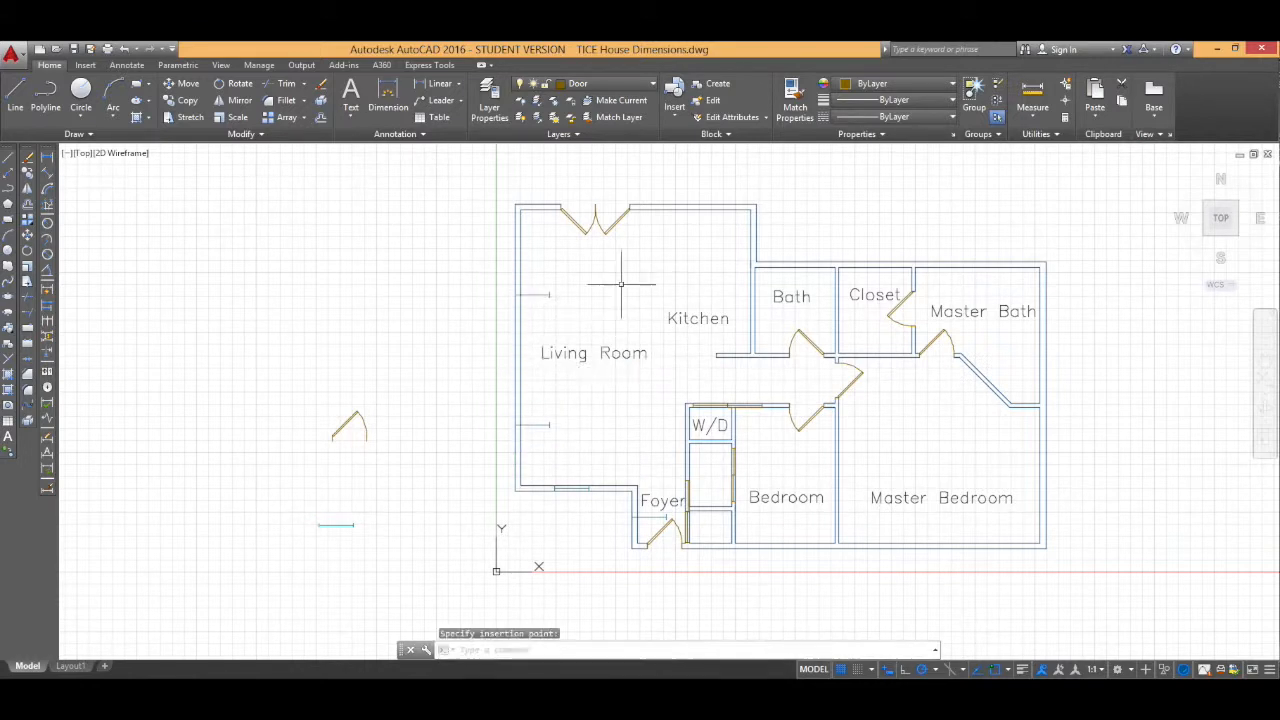
scroll(691, 207, up, 3)
key(ctrl+v)
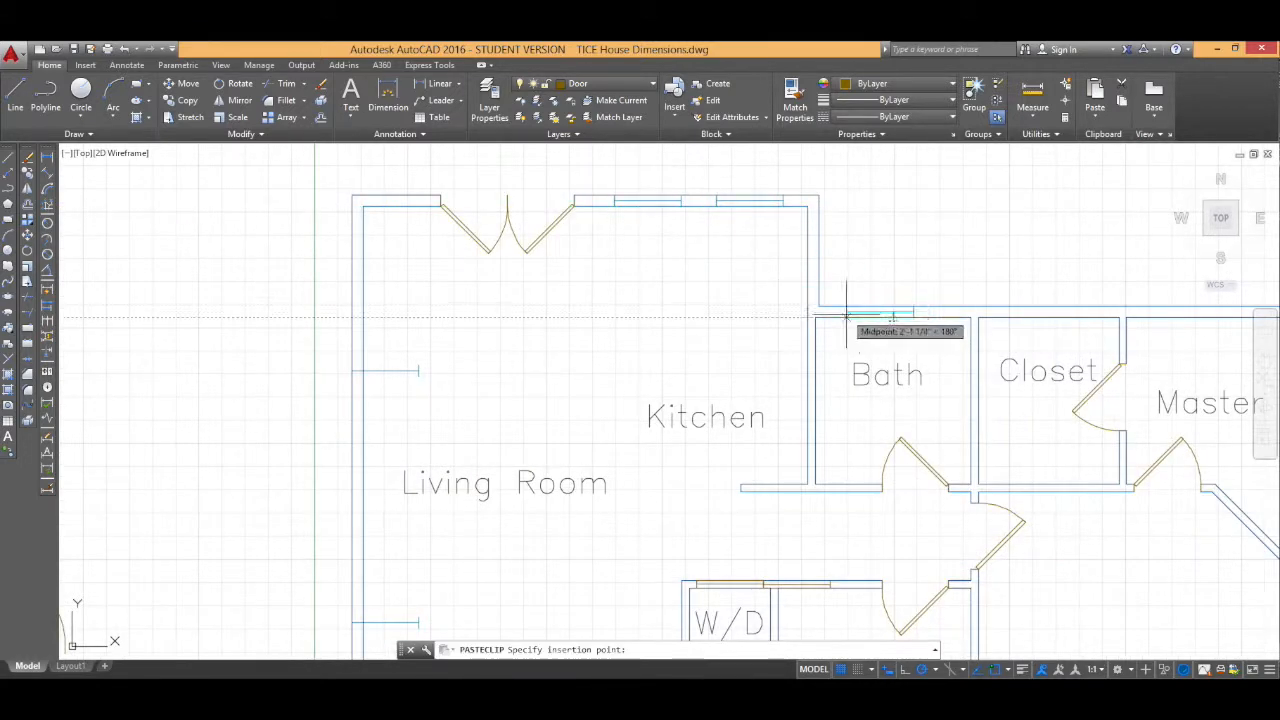
click(846, 316)
middle_drag(1150, 325, 595, 289)
Step: Paste more window copies along the top, bottom and right exterior walls
key(ctrl+v)
click(653, 283)
key(ctrl+v)
click(812, 382)
scroll(791, 466, down, 5)
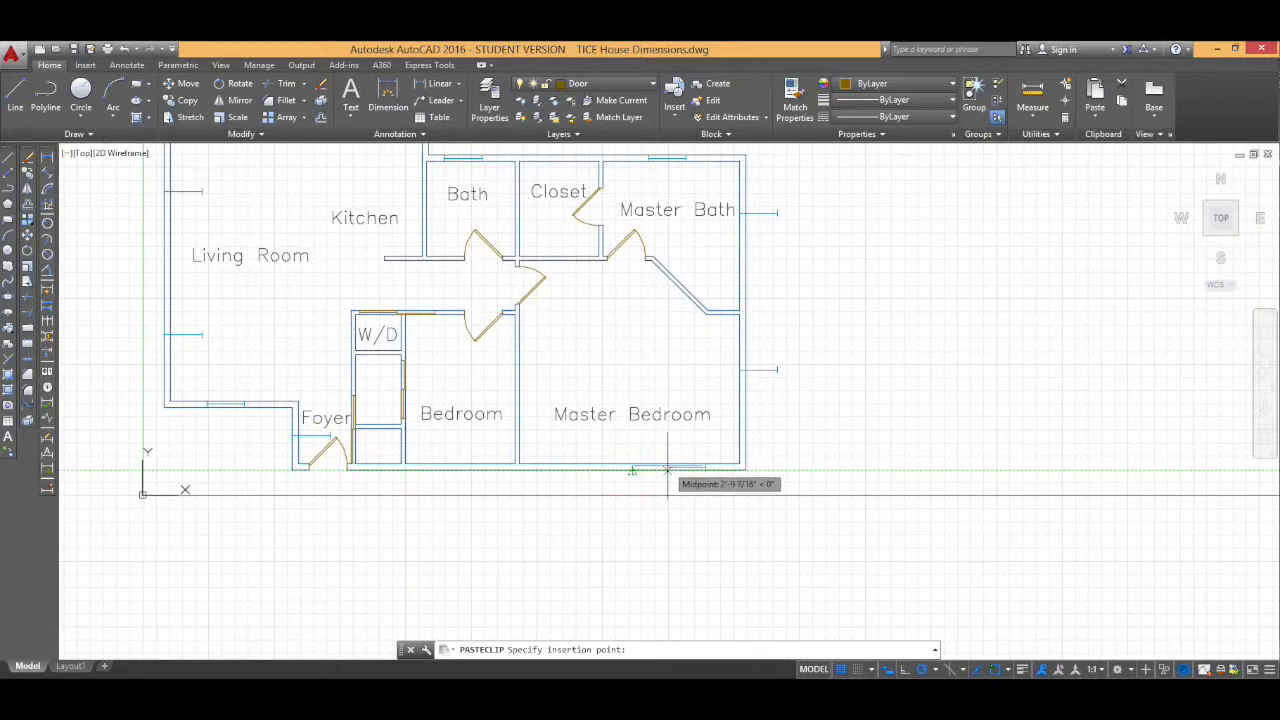
scroll(443, 470, up, 2)
scroll(800, 508, down, 4)
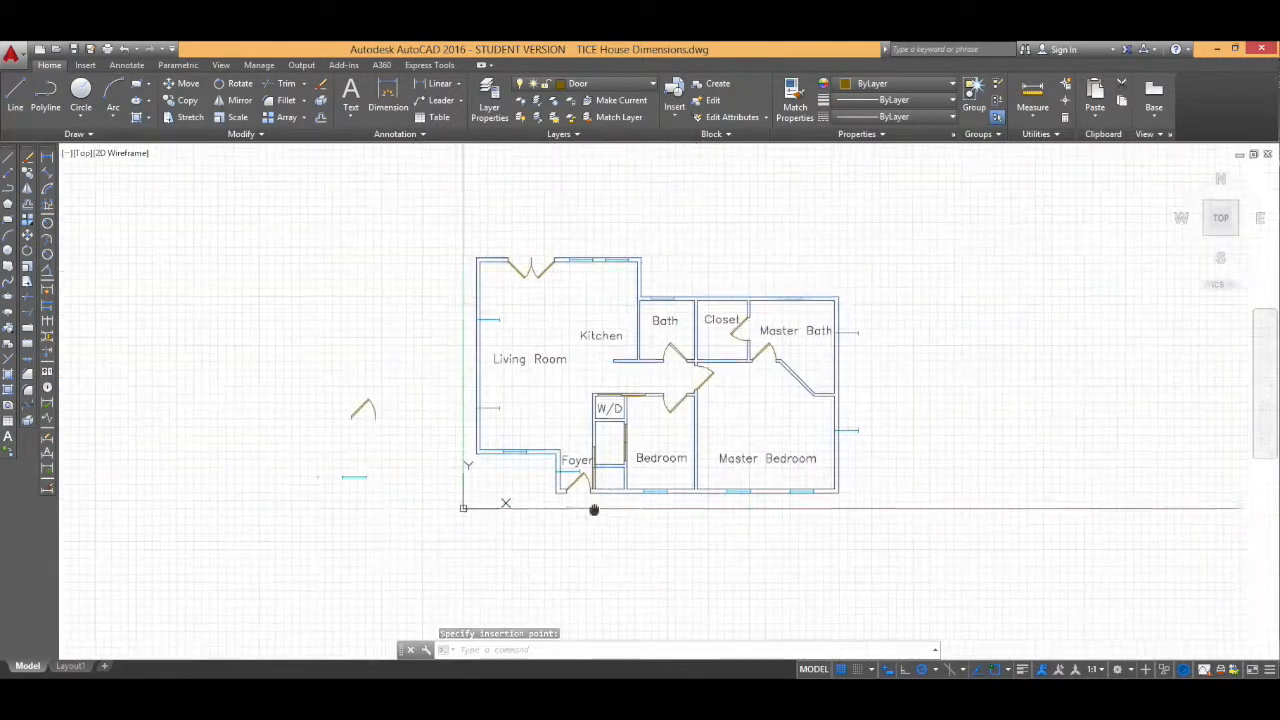
scroll(863, 444, up, 4)
Step: Rotate the master bedroom's right-wall window 90° and move it into the wall
click(232, 84)
click(825, 405)
key(Return)
click(796, 409)
text(90)
click(184, 84)
click(790, 405)
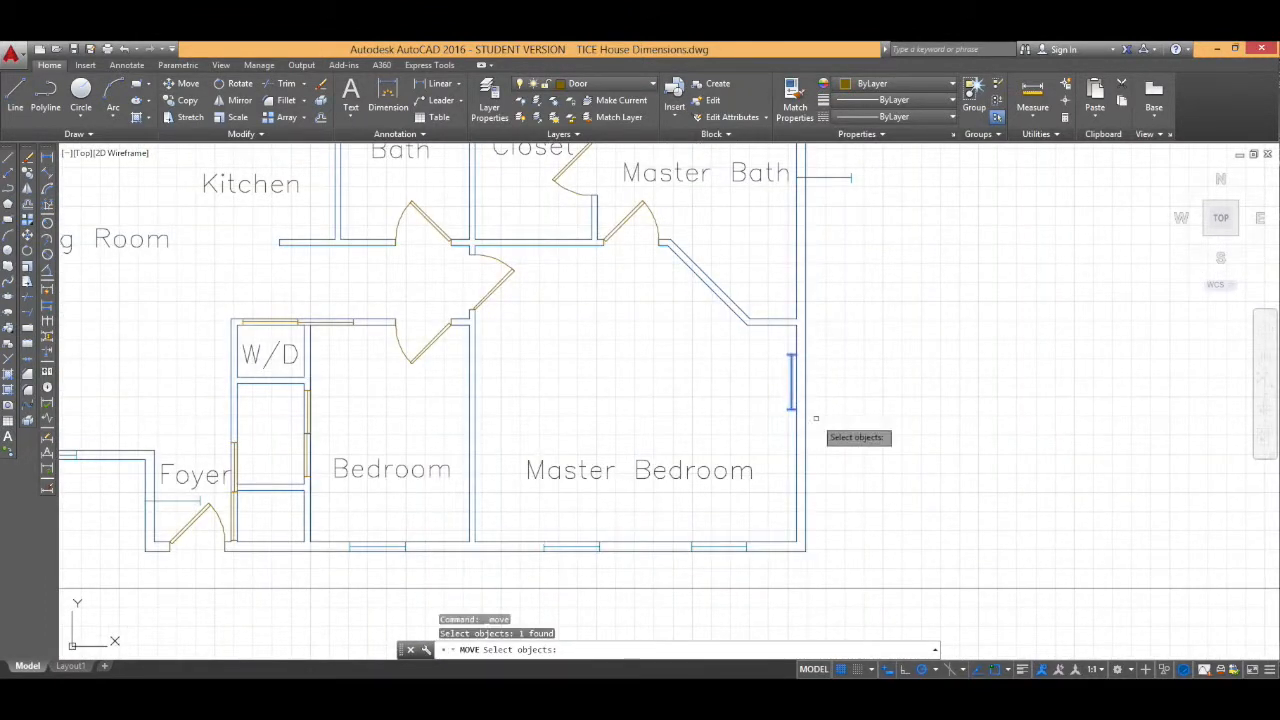
key(Return)
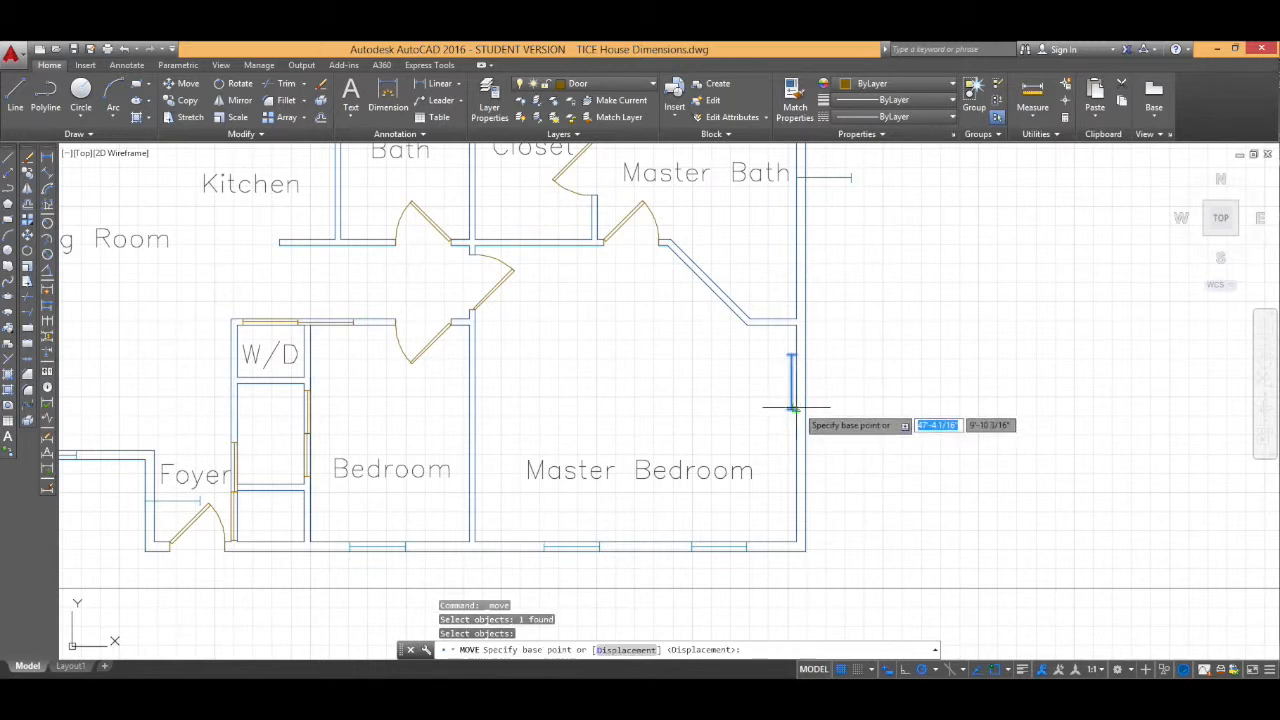
click(796, 409)
click(804, 445)
Step: Rotate the master bath's window to vertical and move it into the right exterior wall
middle_drag(863, 409, 861, 601)
click(232, 84)
click(830, 370)
key(Return)
click(796, 369)
drag(799, 342, 797, 396)
click(799, 345)
click(184, 84)
click(798, 307)
click(799, 363)
Step: Rotate the upper living room window on the left wall to vertical and move it into the wall
middle_drag(380, 330, 923, 290)
click(530, 297)
click(232, 84)
click(503, 296)
click(504, 264)
click(184, 84)
click(500, 267)
click(500, 294)
Step: Rotate the lower living room window on the left wall to vertical and move it into the wall
click(530, 506)
click(232, 84)
click(500, 502)
click(500, 392)
middle_drag(690, 600, 466, 436)
click(232, 84)
click(184, 84)
click(463, 431)
click(463, 458)
Step: Move the Bath's top-wall window so it sits within the wall
scroll(450, 467, down, 7)
scroll(587, 274, up, 4)
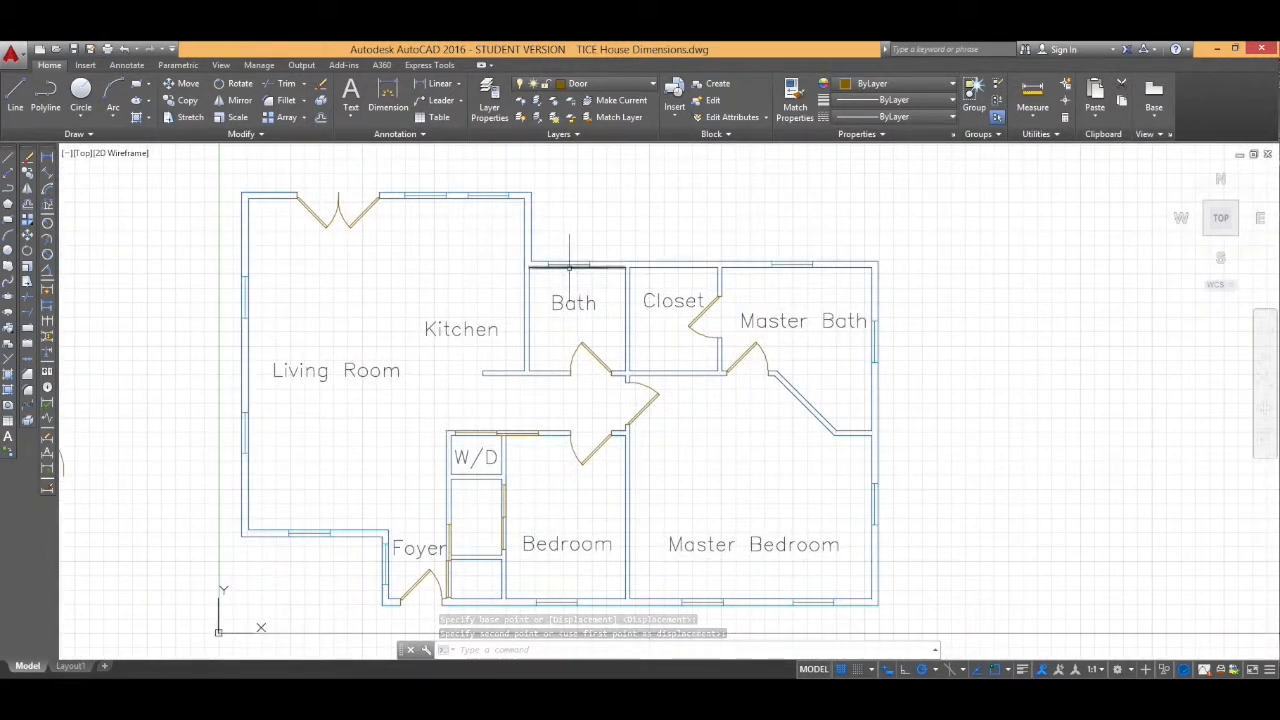
click(565, 265)
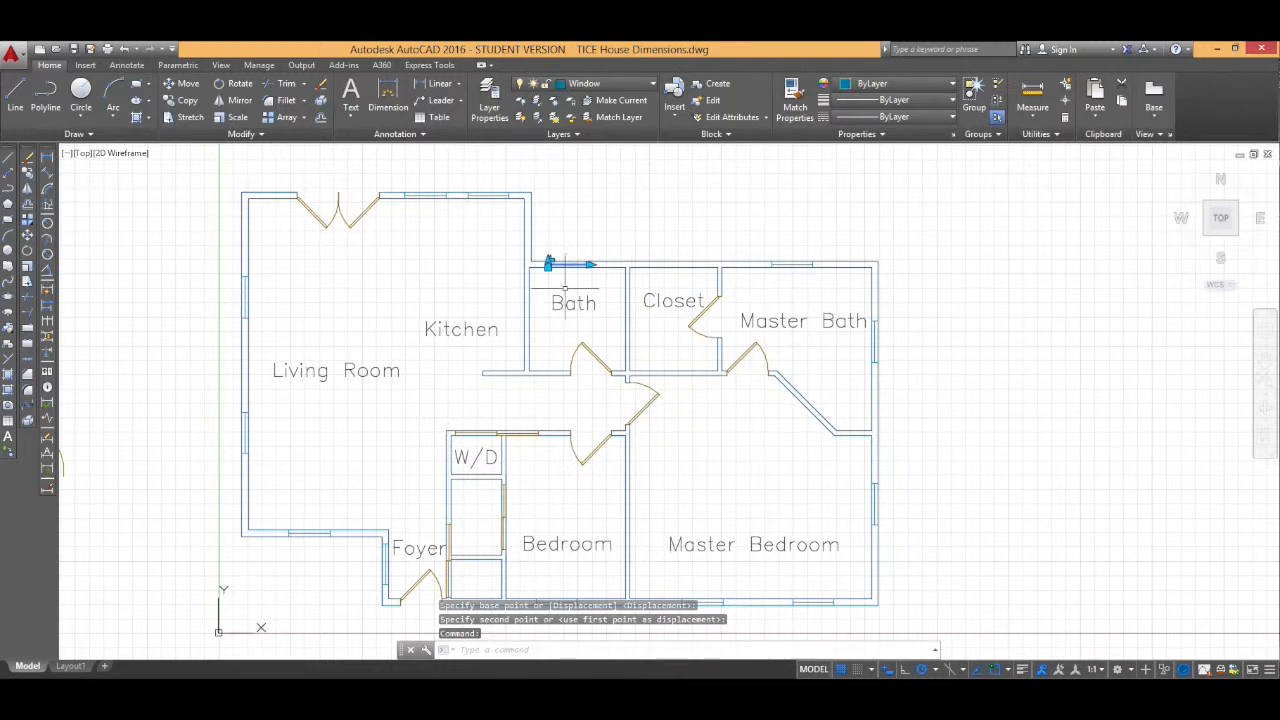
click(589, 263)
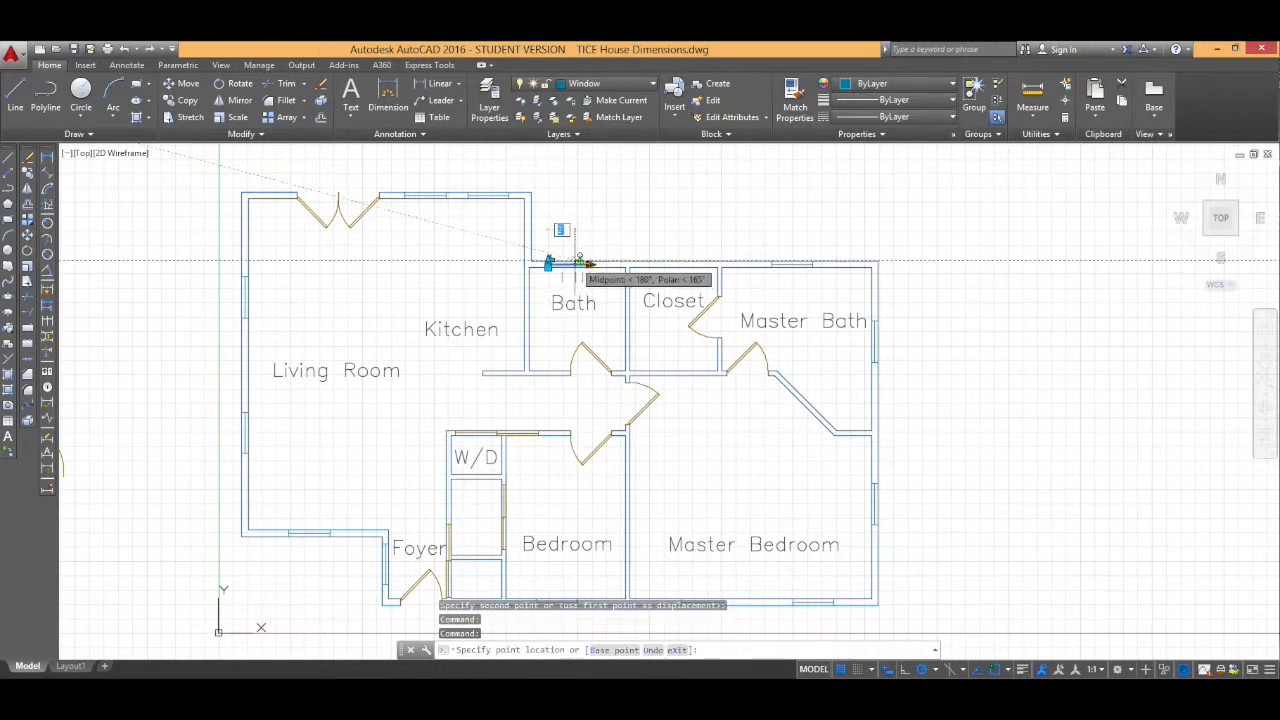
click(578, 263)
drag(562, 263, 574, 275)
click(186, 84)
click(560, 277)
key(Return)
click(559, 277)
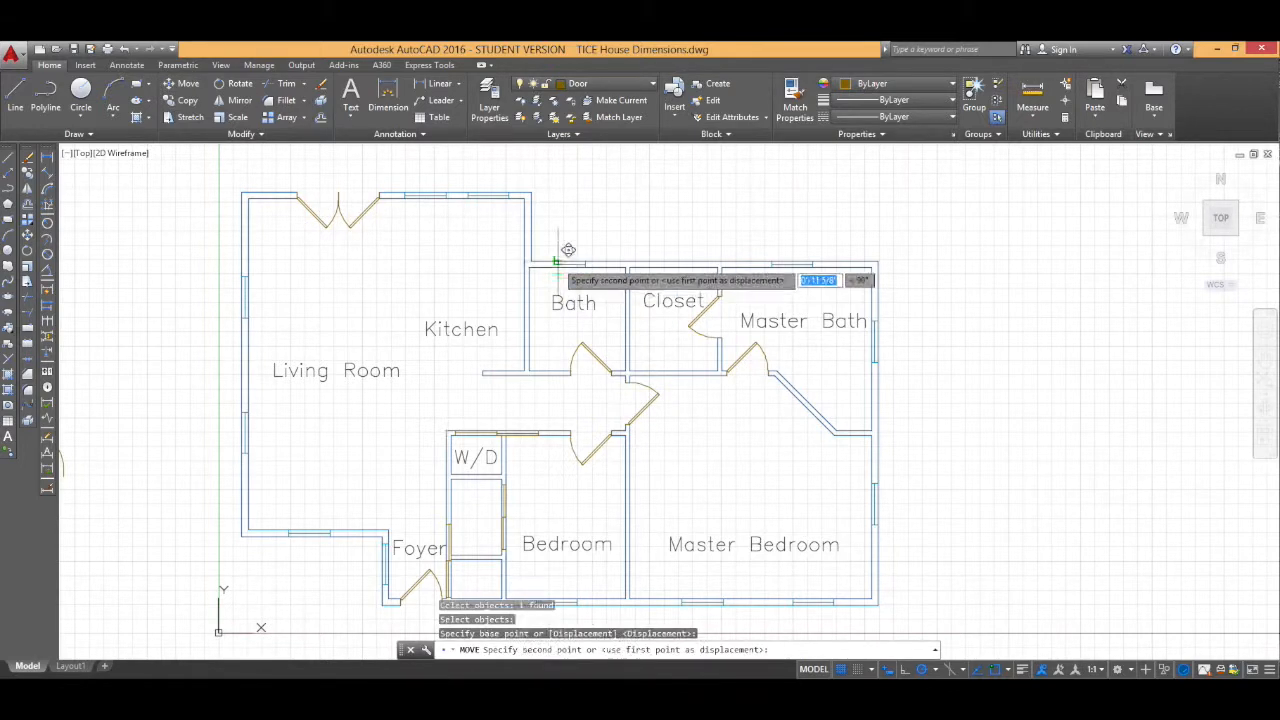
click(558, 264)
Step: Reposition the master bath's top-wall window along the wall
click(782, 264)
click(813, 264)
click(799, 264)
click(875, 340)
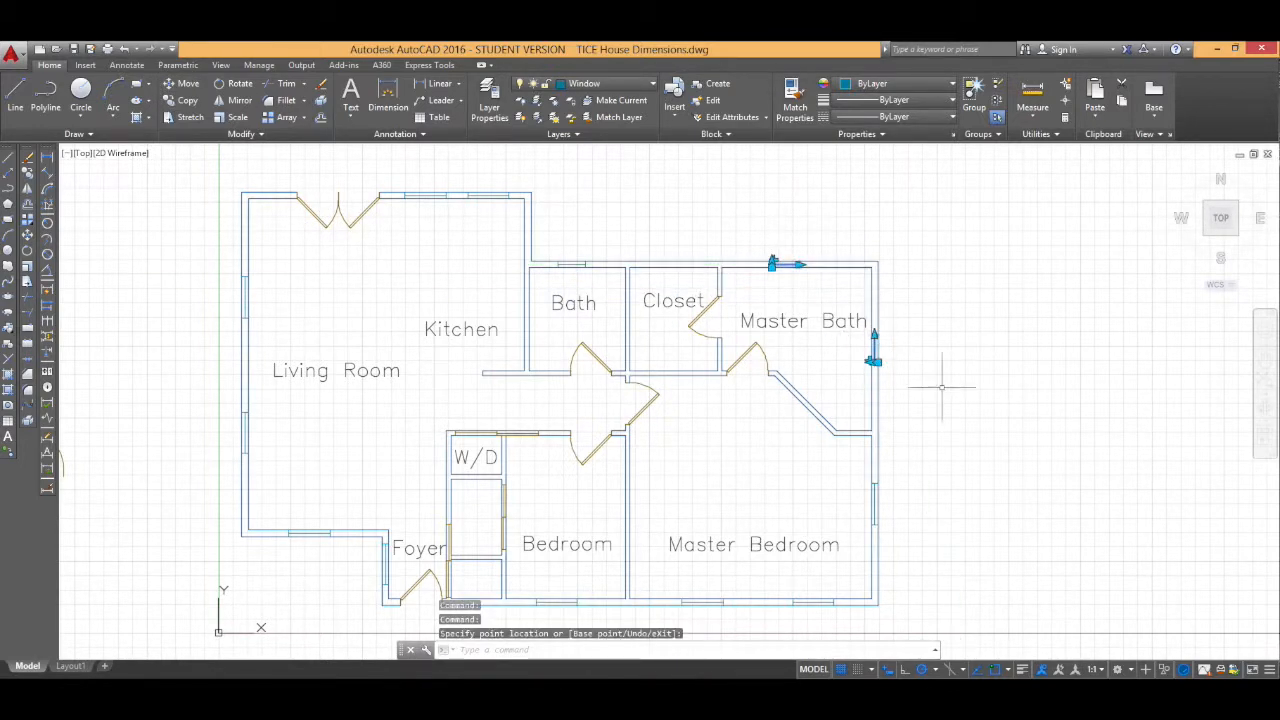
key(Escape)
Step: Thaw the Dimension layer to show the plan's dimensions
scroll(450, 367, down, 2)
middle_drag(450, 367, 420, 363)
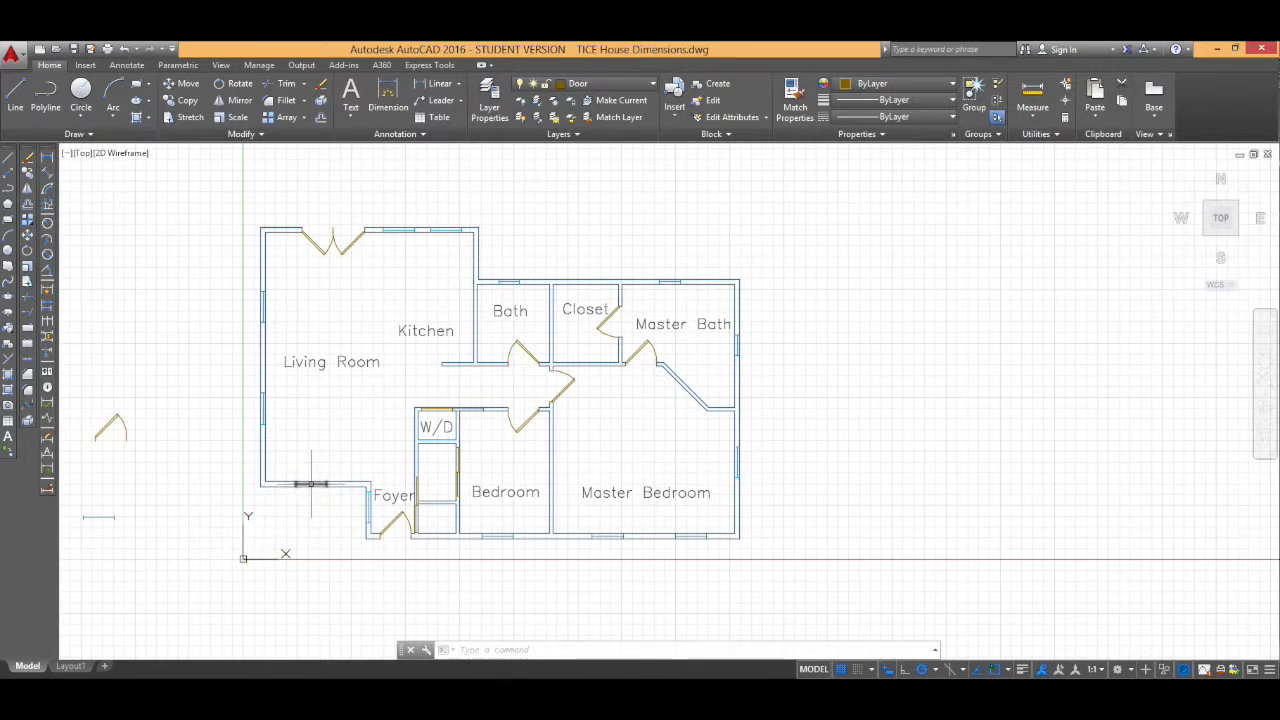
click(590, 83)
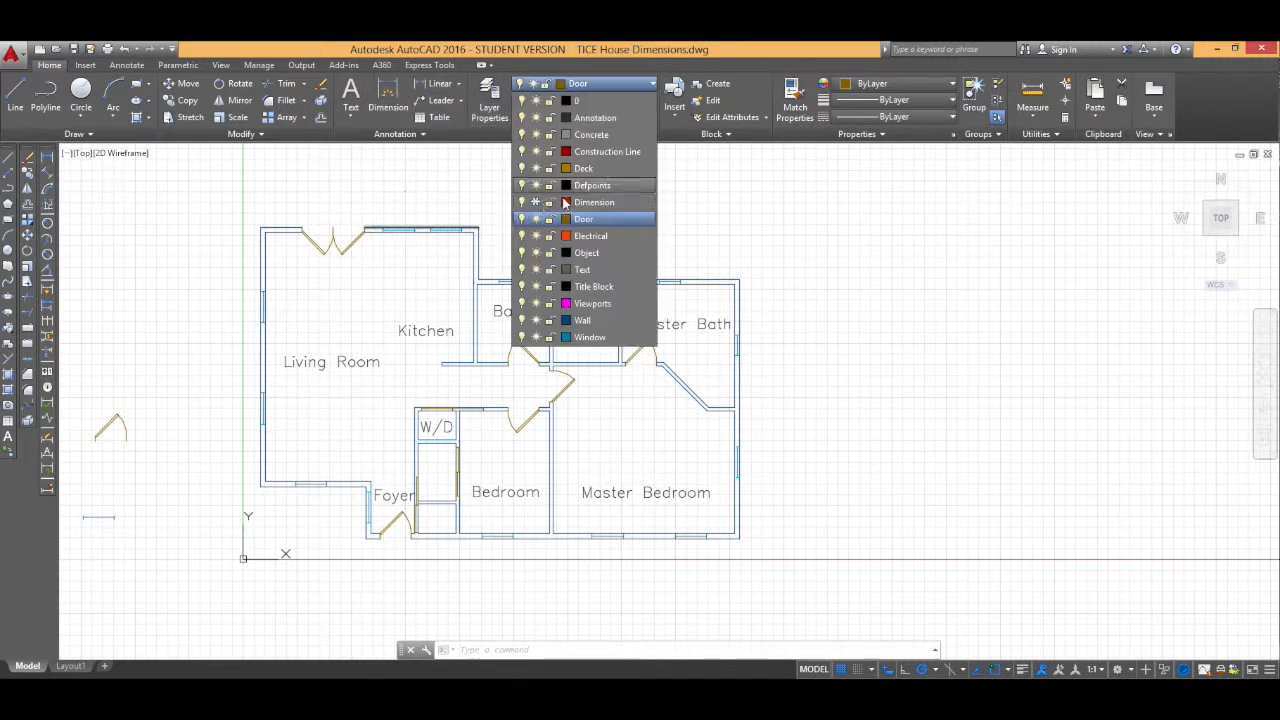
click(536, 203)
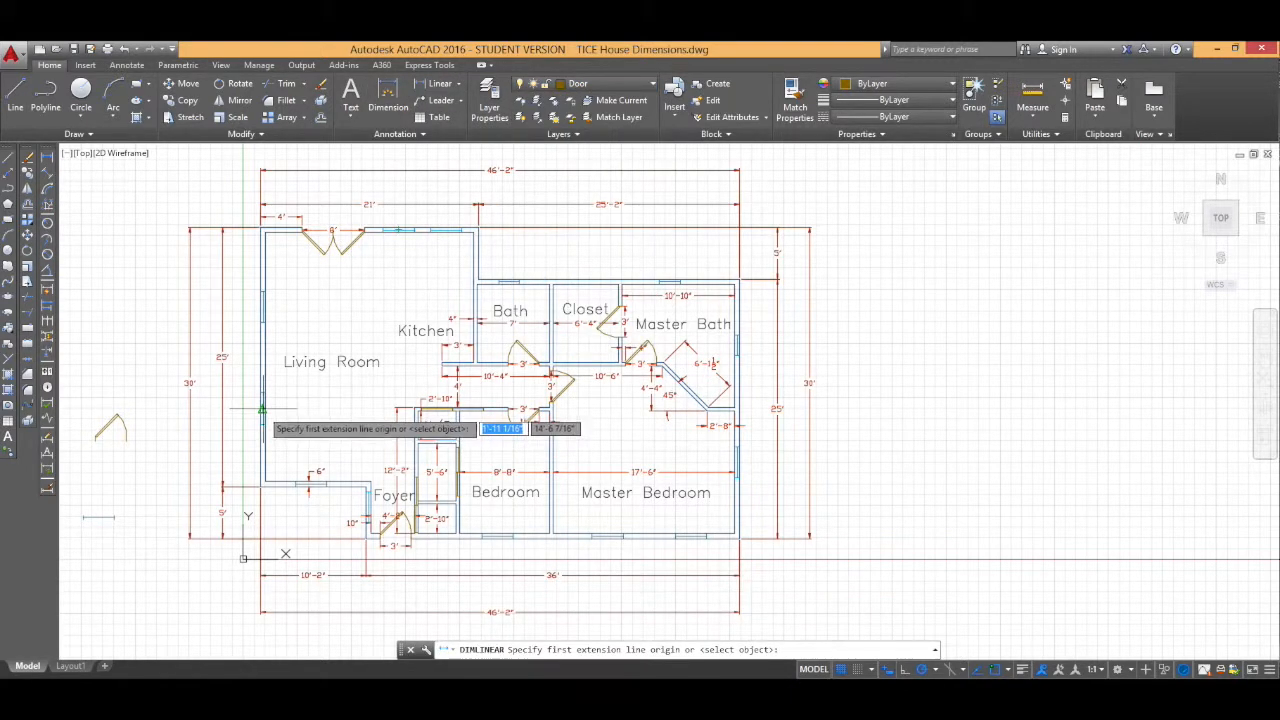
Step: Add a vertical dimension locating the lower window on the living room's left wall
click(263, 408)
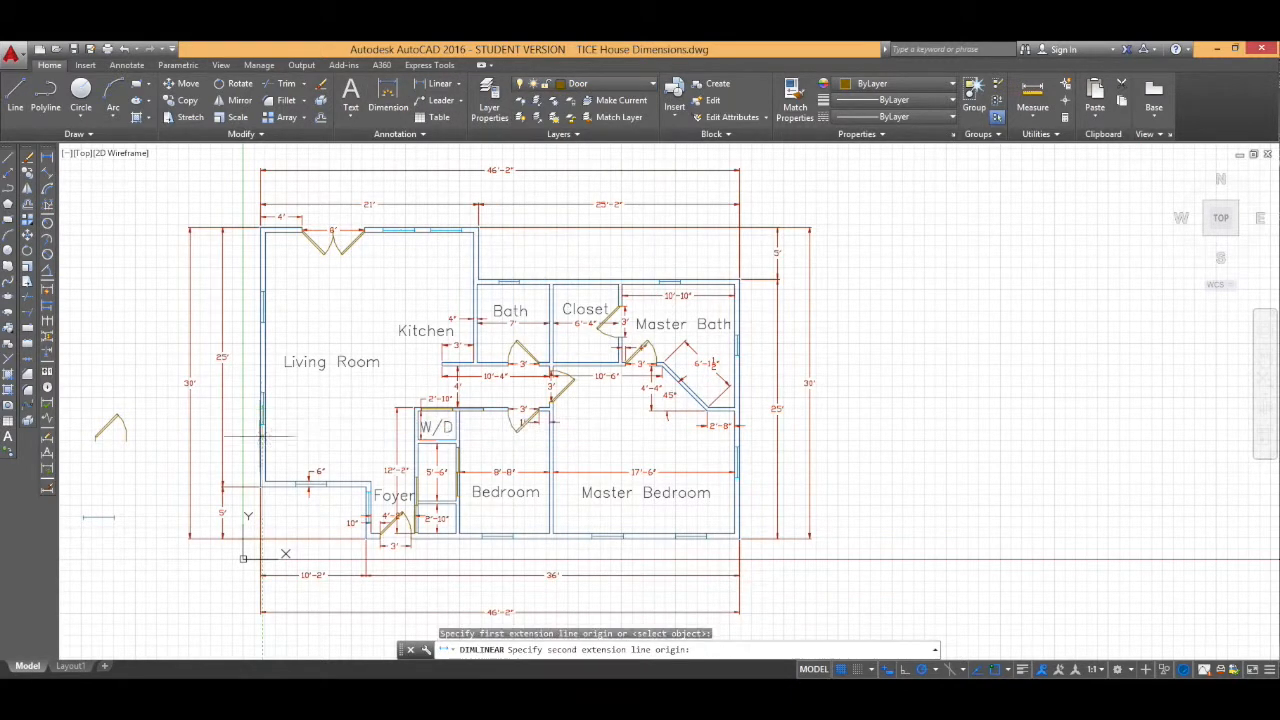
click(260, 487)
click(241, 447)
key(Escape)
Step: Add a linear dimension locating the upper window on the living room's left wall
click(437, 84)
click(263, 307)
click(260, 228)
click(242, 262)
Step: Dimension the window positions along the living room's top wall
click(399, 230)
click(447, 230)
click(446, 215)
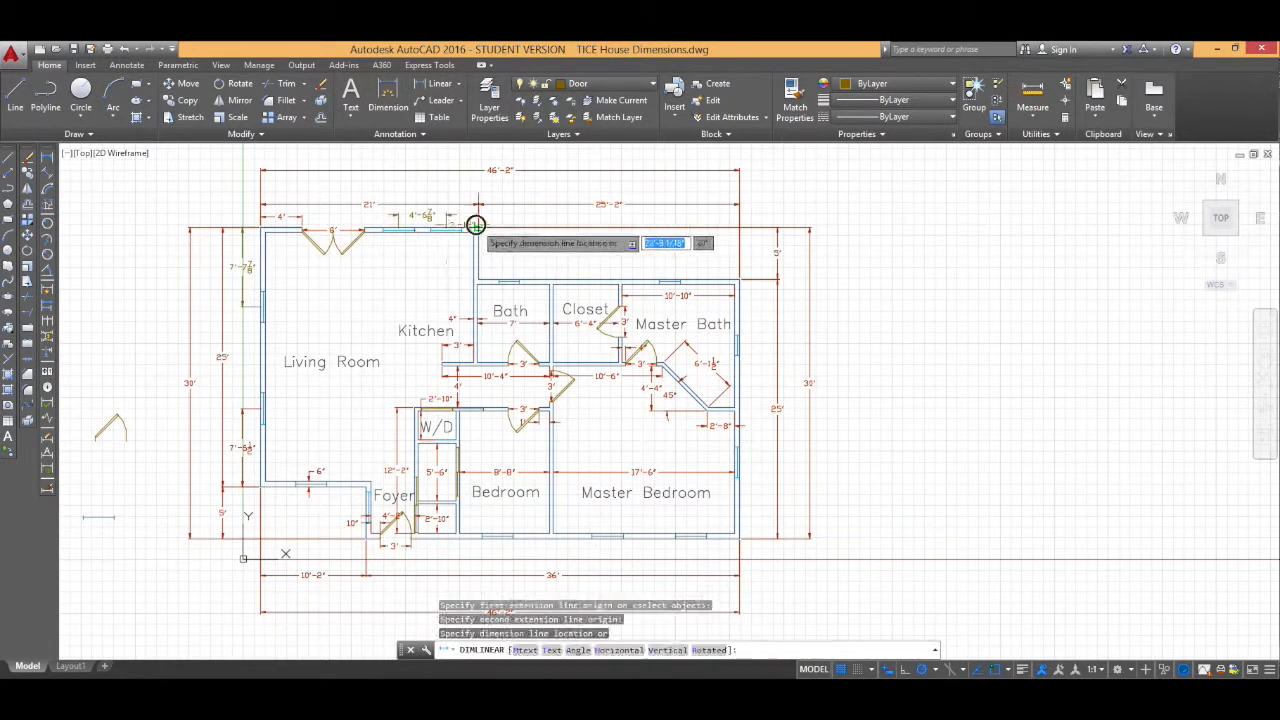
click(447, 215)
scroll(450, 217, up, 4)
click(478, 214)
click(478, 214)
click(563, 214)
click(384, 214)
scroll(400, 214, down, 2)
click(313, 317)
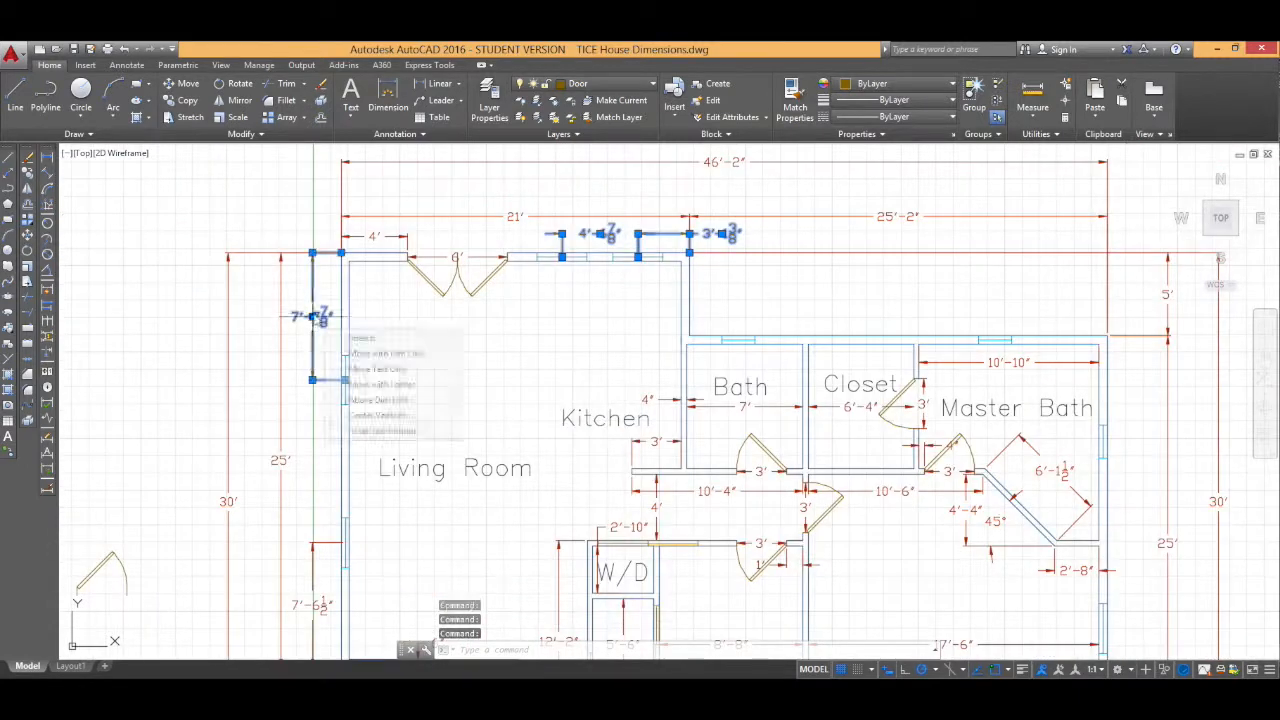
key(Escape)
Step: Make Dimension the current layer
click(600, 84)
click(592, 150)
scroll(659, 265, down, 2)
click(388, 95)
click(437, 228)
Step: Add a linear dimension locating the Bath's top-wall window
click(437, 84)
click(438, 228)
click(471, 229)
click(471, 199)
key(Return)
Step: Add a linear dimension locating the master bath's top-wall window
click(647, 229)
click(723, 227)
click(722, 199)
key(Return)
click(723, 227)
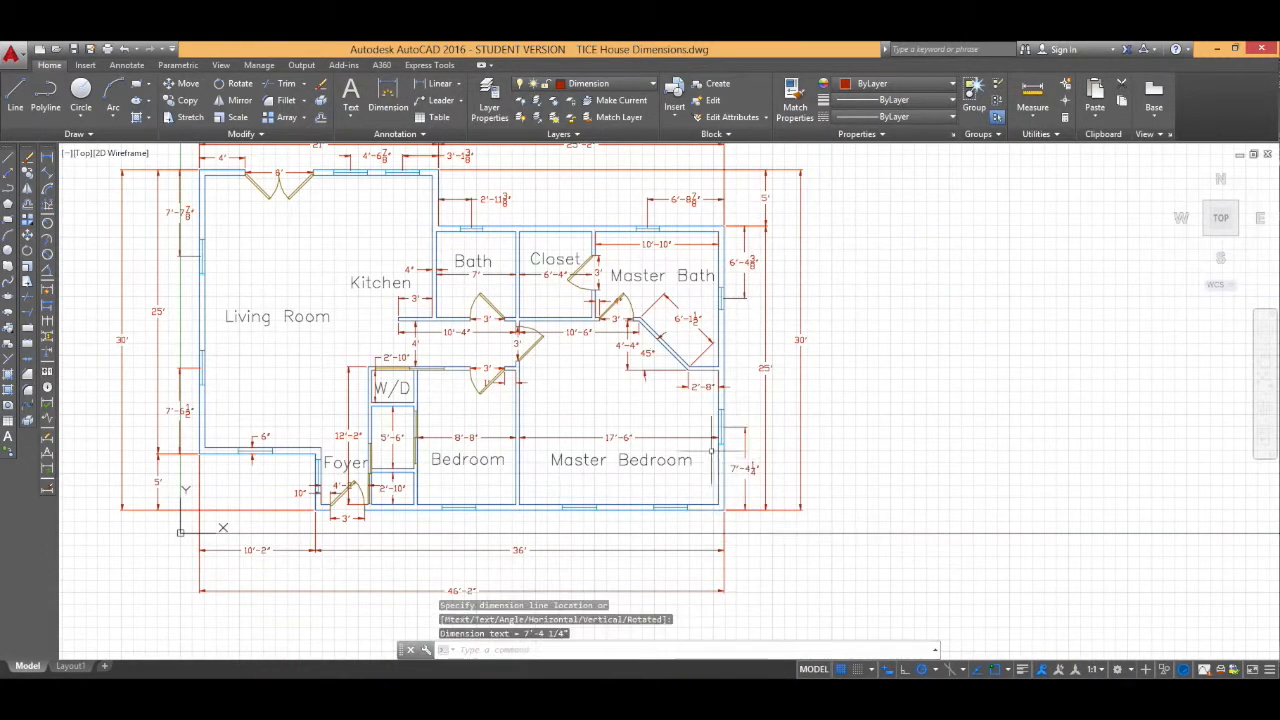
Step: Reposition the master bedroom's right-wall window dimension farther from the wall
click(748, 468)
middle_drag(748, 468, 784, 506)
key(Return)
Step: Dimension the width of the master bath's top-wall window
click(695, 267)
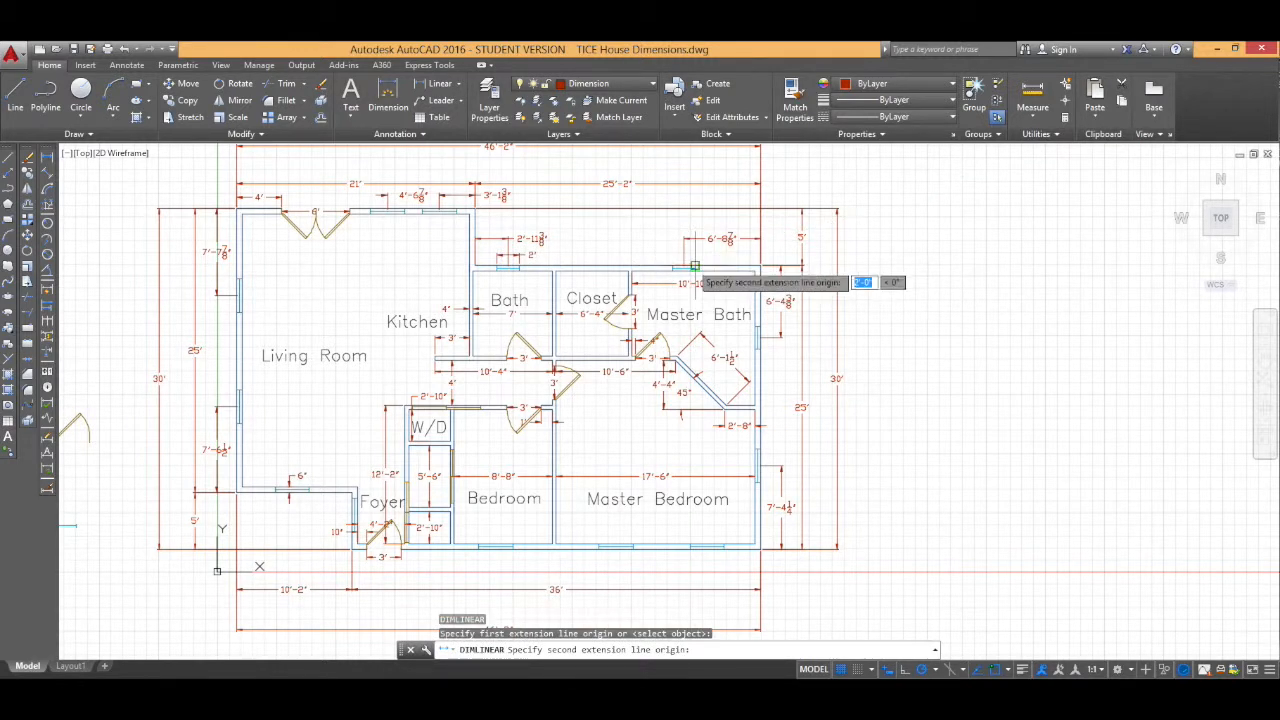
click(695, 267)
click(692, 254)
key(Return)
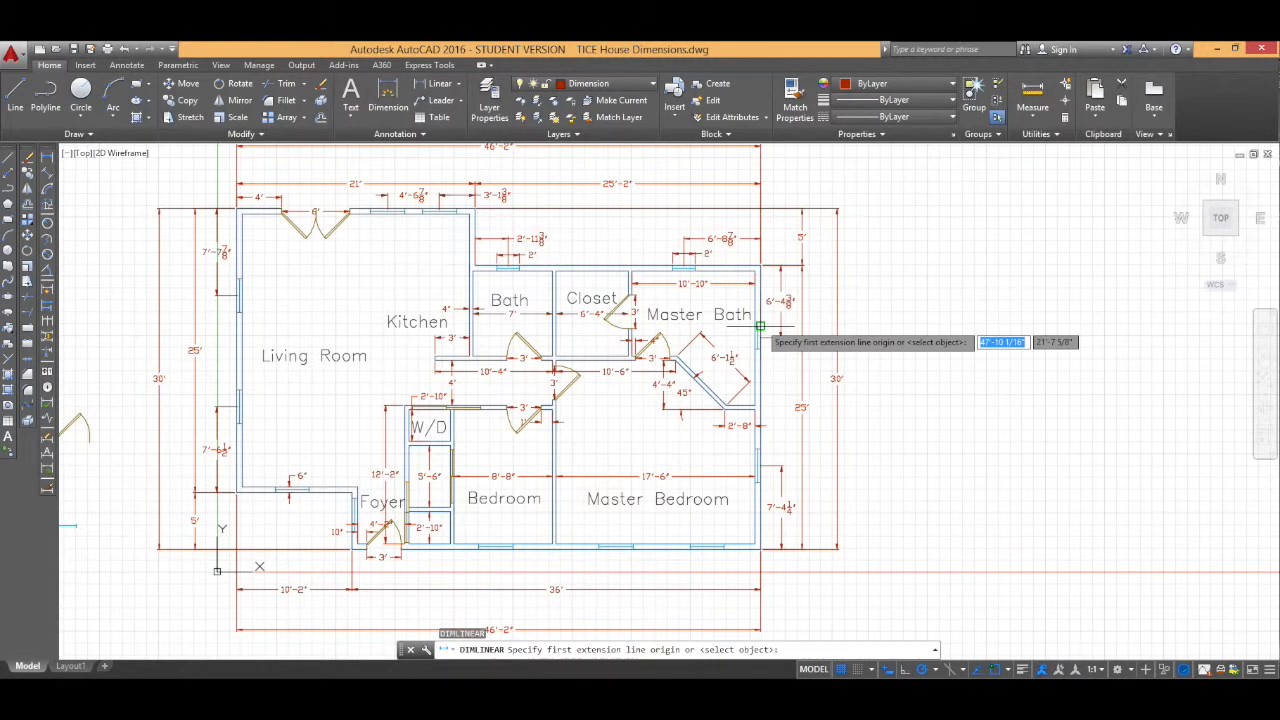
Step: Dimension the width of the master bath's right-wall window
click(760, 326)
click(760, 349)
click(783, 352)
click(783, 360)
click(794, 373)
click(770, 373)
key(Escape)
Step: Dimension the window positions along the bedrooms' bottom exterior wall
mouse_move(636, 437)
middle_down()
mouse_move(660, 337)
mouse_move(708, 282)
middle_up()
key(Return)
click(779, 392)
click(832, 394)
click(752, 406)
click(460, 85)
click(47, 323)
scroll(764, 416, up, 7)
click(617, 368)
click(387, 368)
middle_drag(337, 386, 677, 385)
scroll(677, 385, down, 5)
key(Escape)
Step: Dimension the window position on the living room's bottom wall beside the foyer
click(534, 377)
click(538, 336)
click(437, 357)
click(437, 337)
click(486, 337)
click(462, 306)
click(396, 309)
click(430, 339)
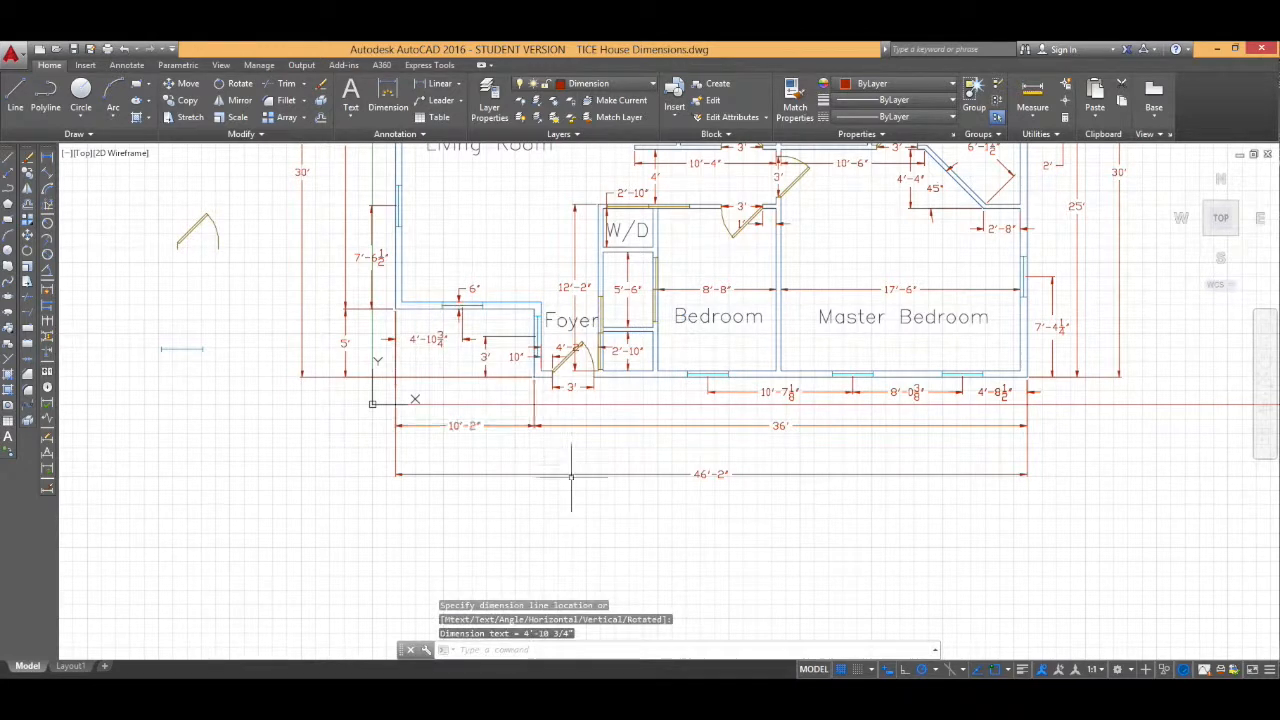
scroll(549, 456, down, 3)
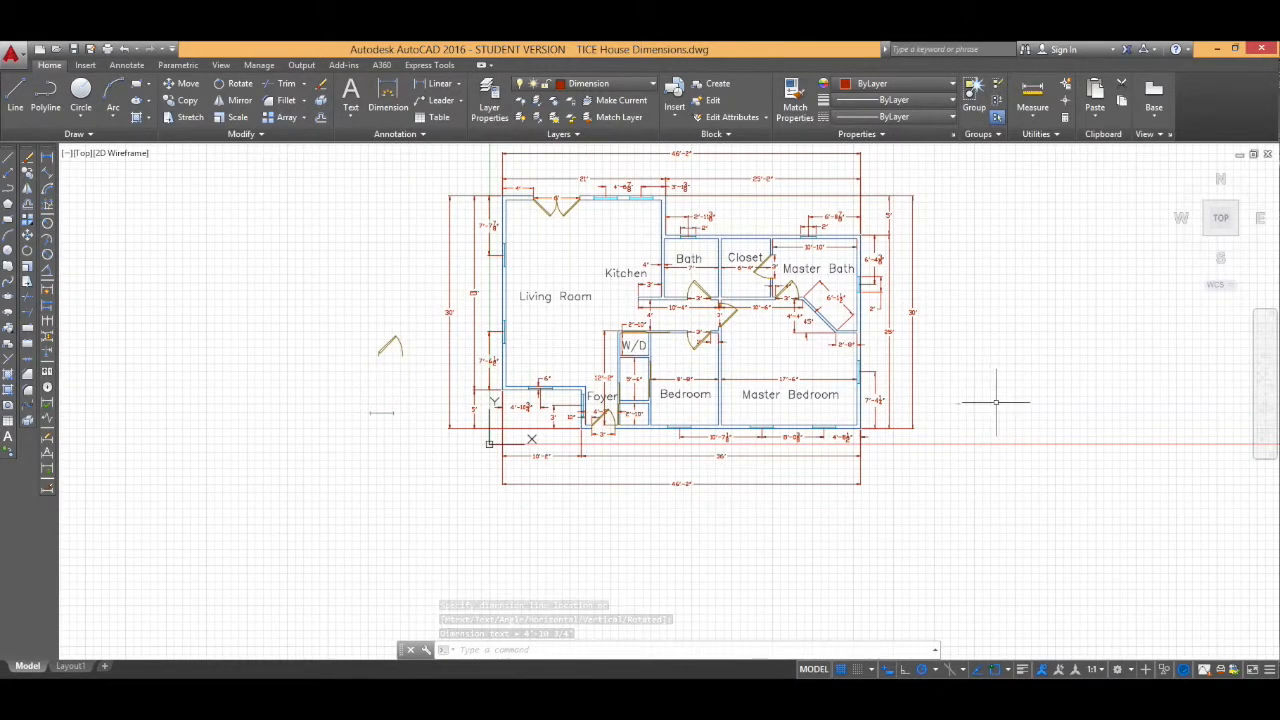
scroll(925, 328, up, 1)
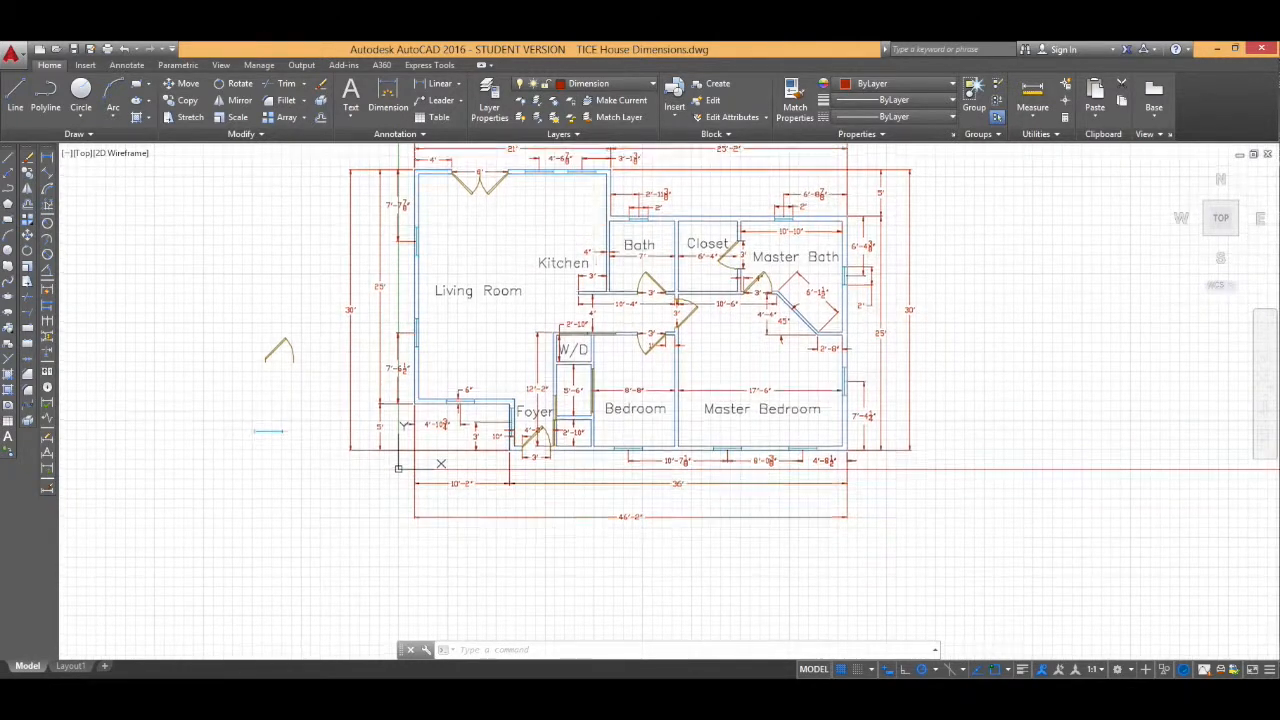
middle_drag(563, 158, 561, 188)
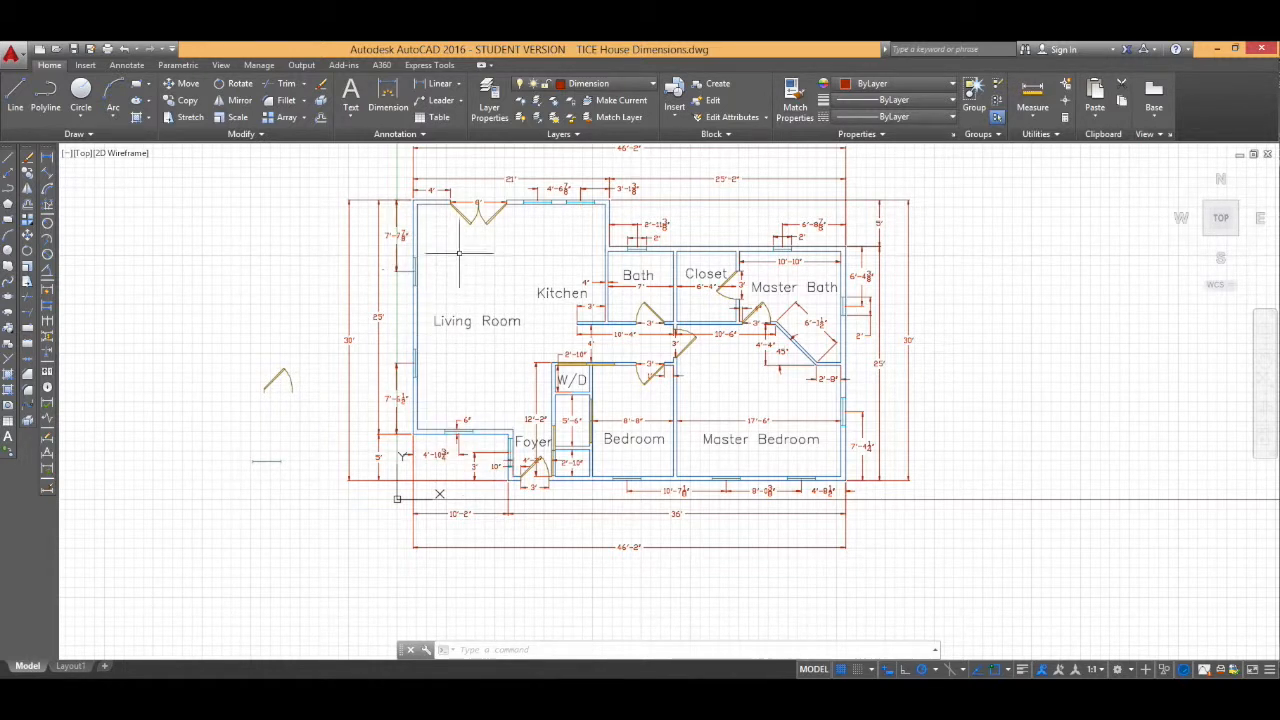
scroll(462, 366, down, 1)
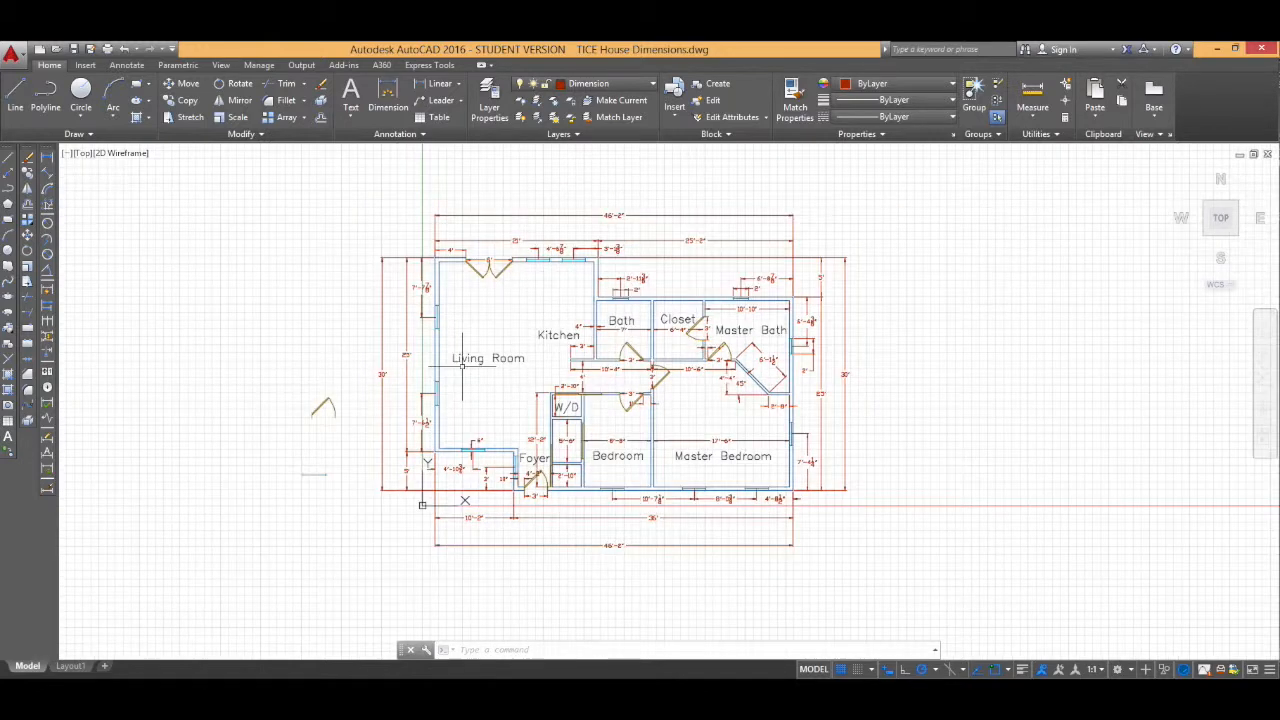